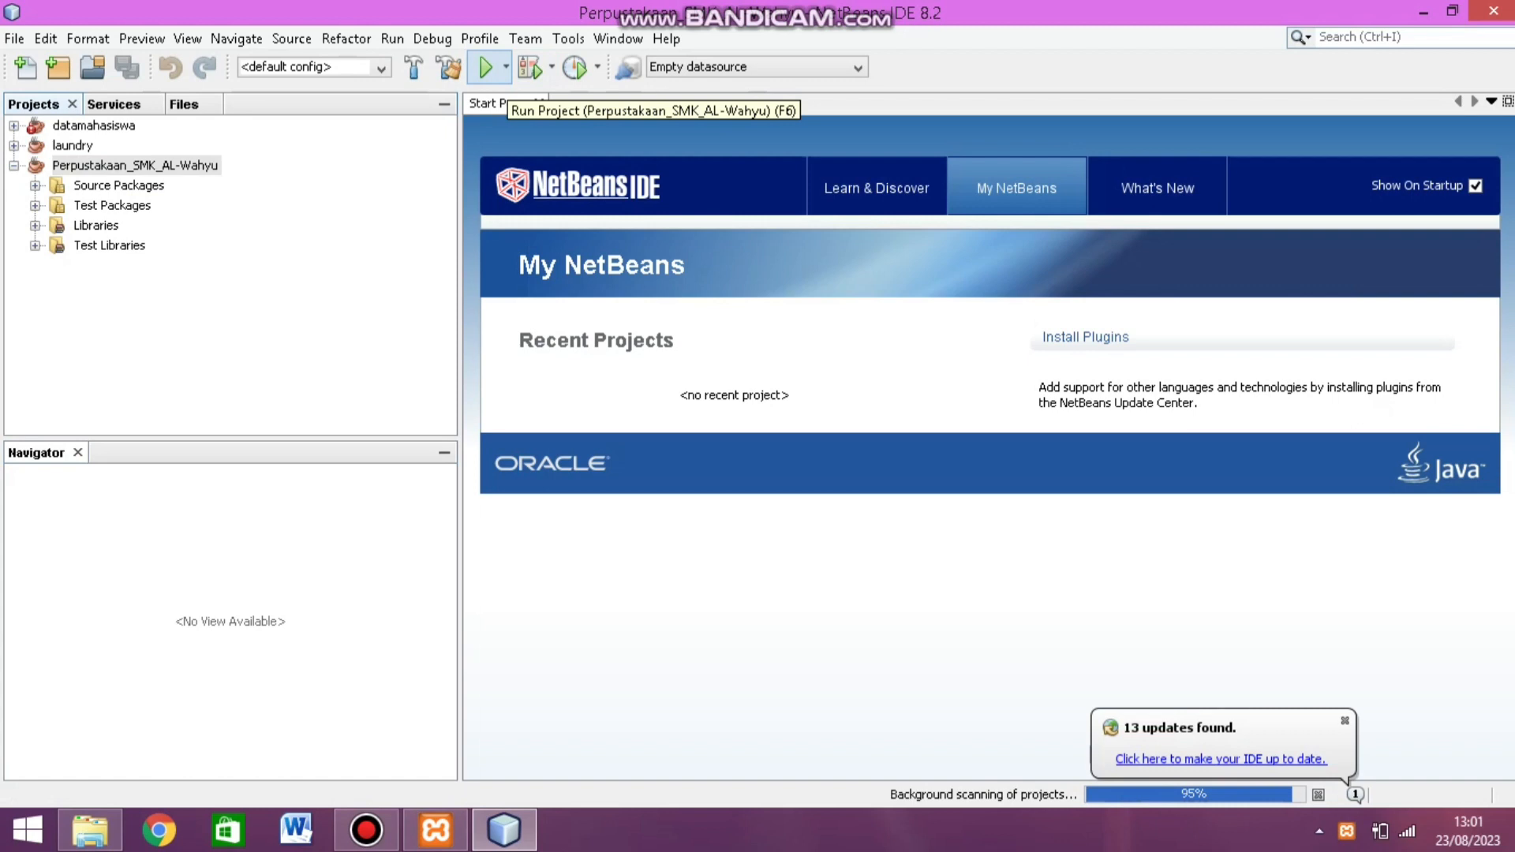
# Step: Run the library project from NetBeans
pyautogui.click(506, 68)
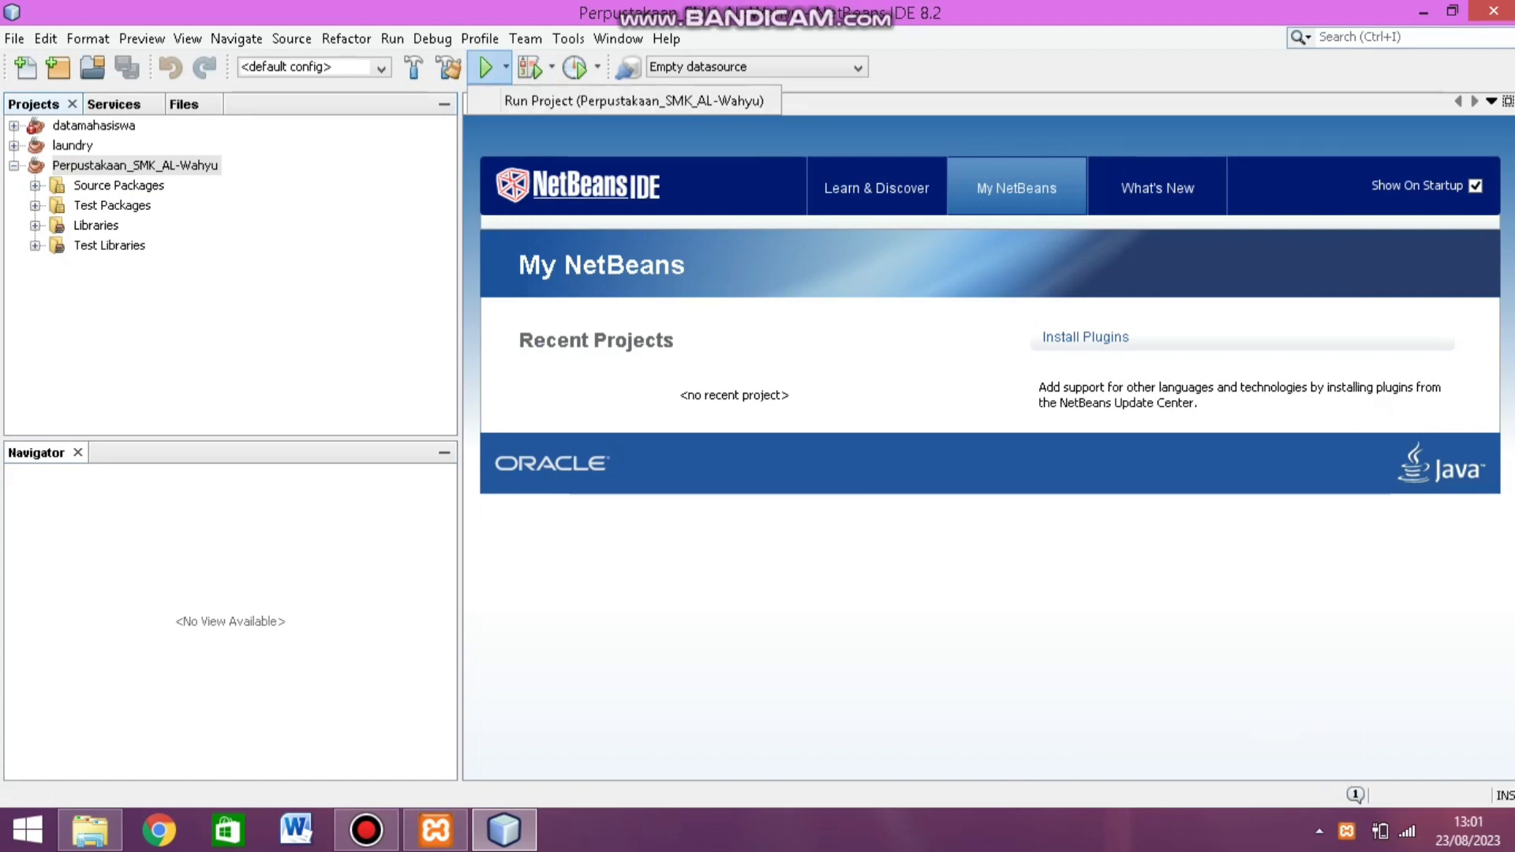
pyautogui.click(633, 100)
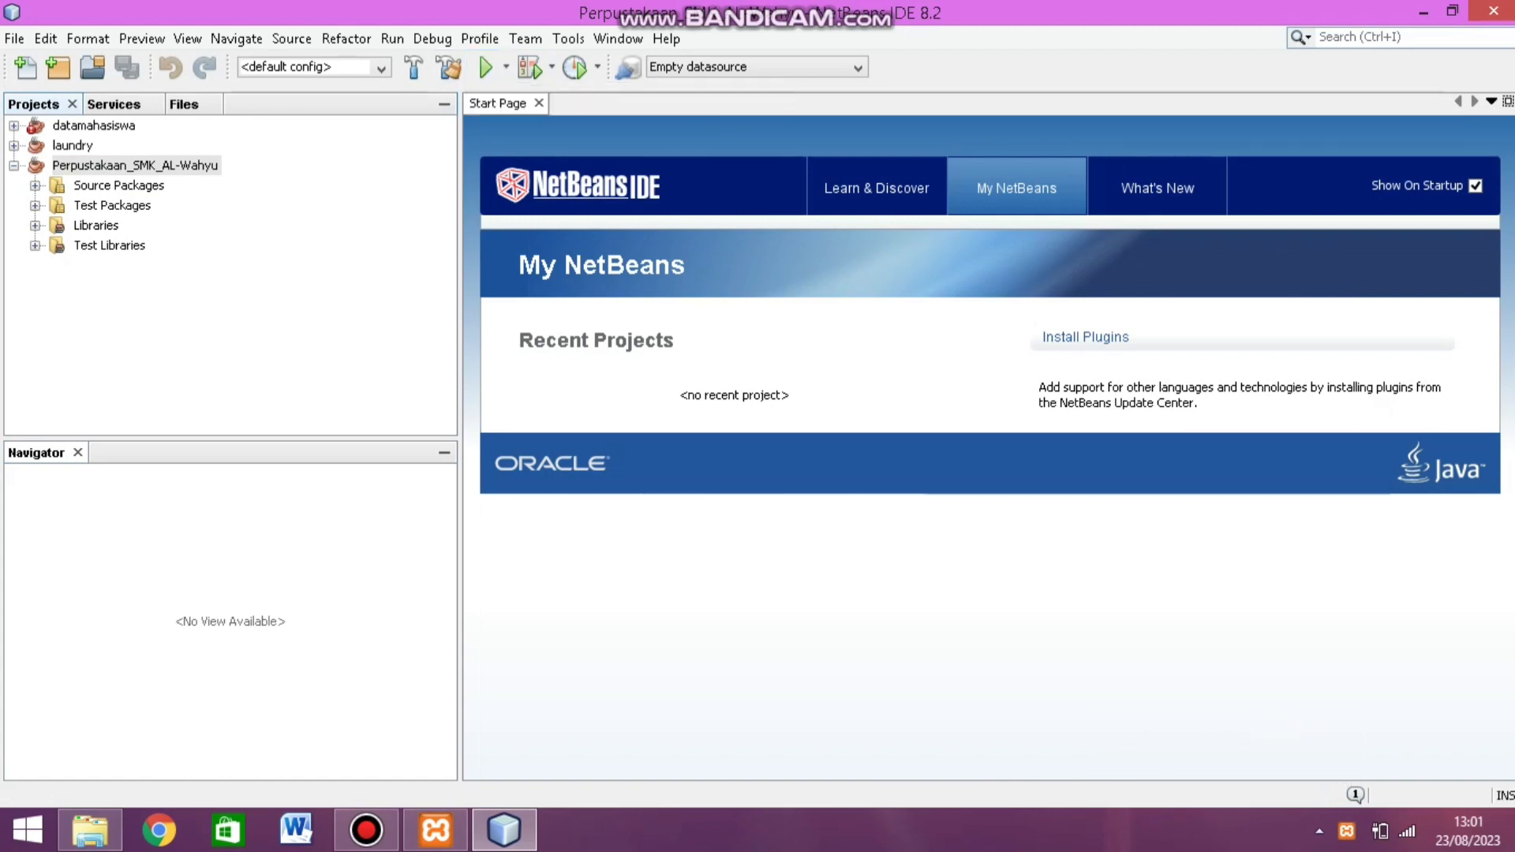
pyautogui.click(485, 67)
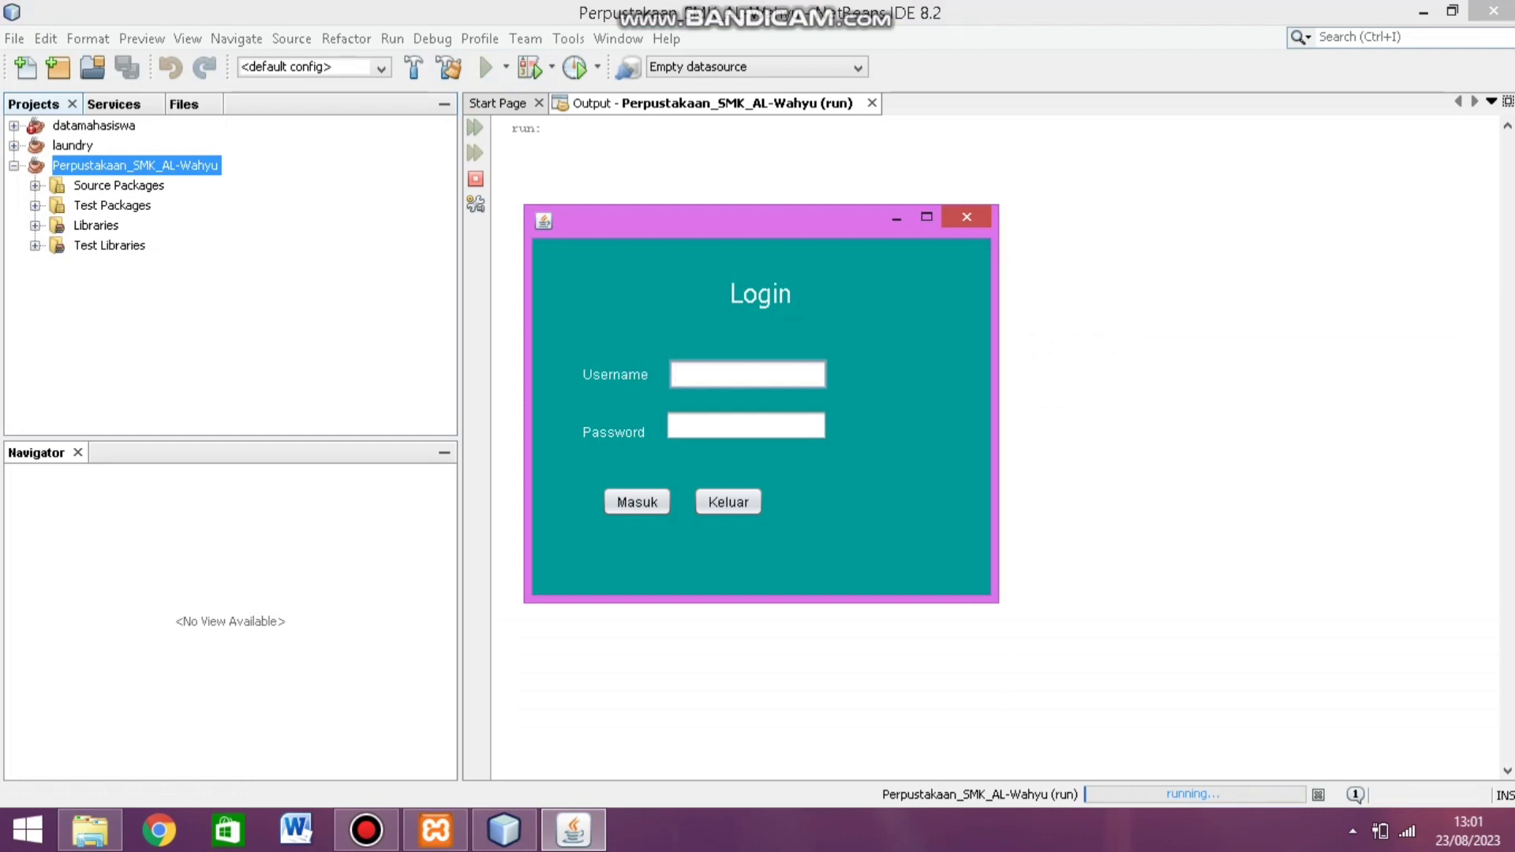
# Step: Log in to the library app with the administrator username and password
pyautogui.write('admin')
pyautogui.press('Tab')
pyautogui.write('admin')
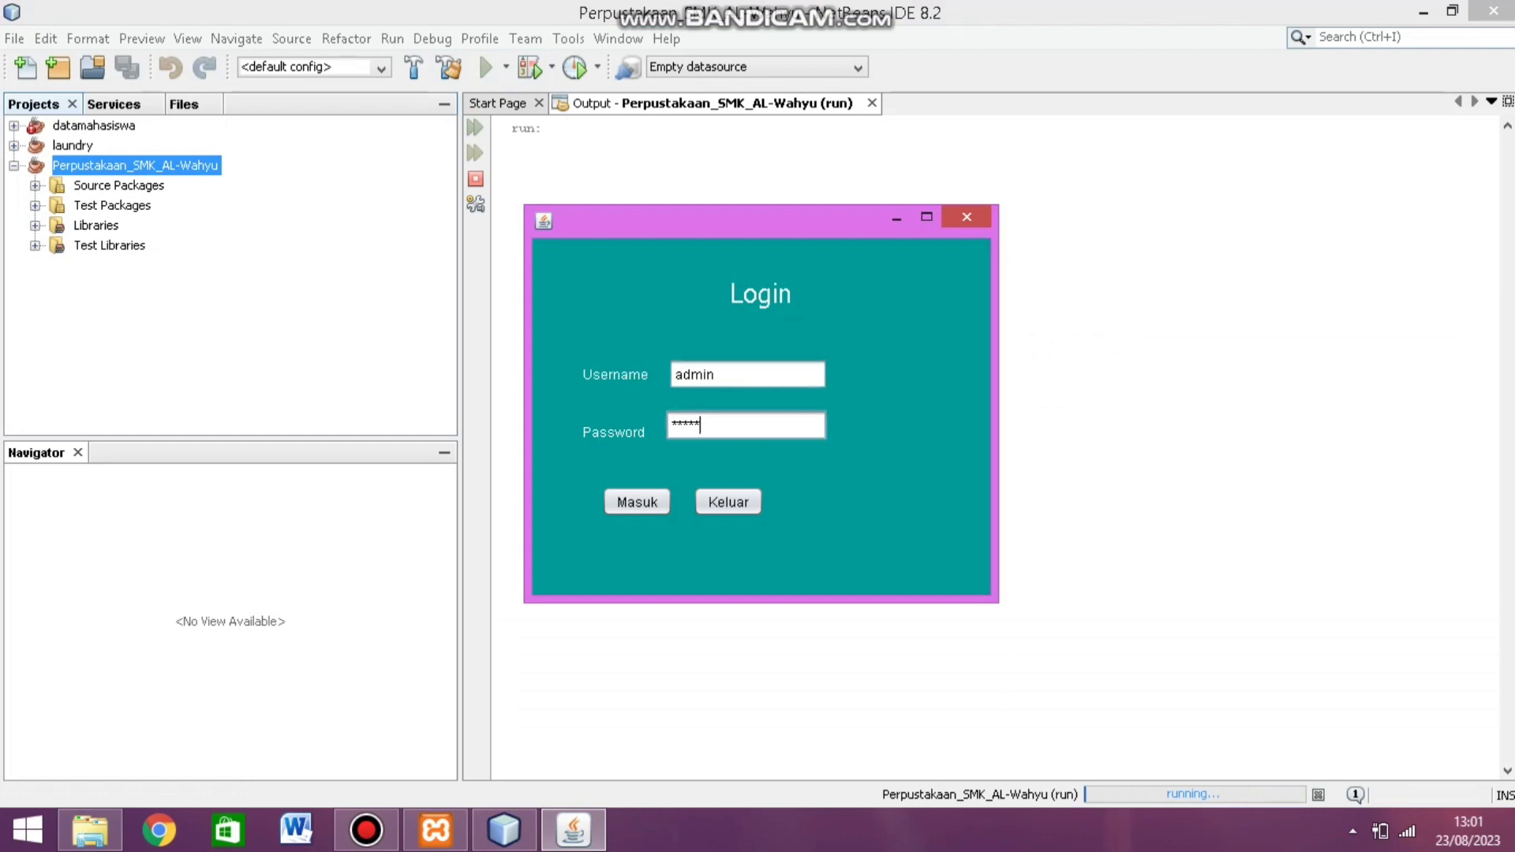
pyautogui.press('Tab')
pyautogui.press('space')
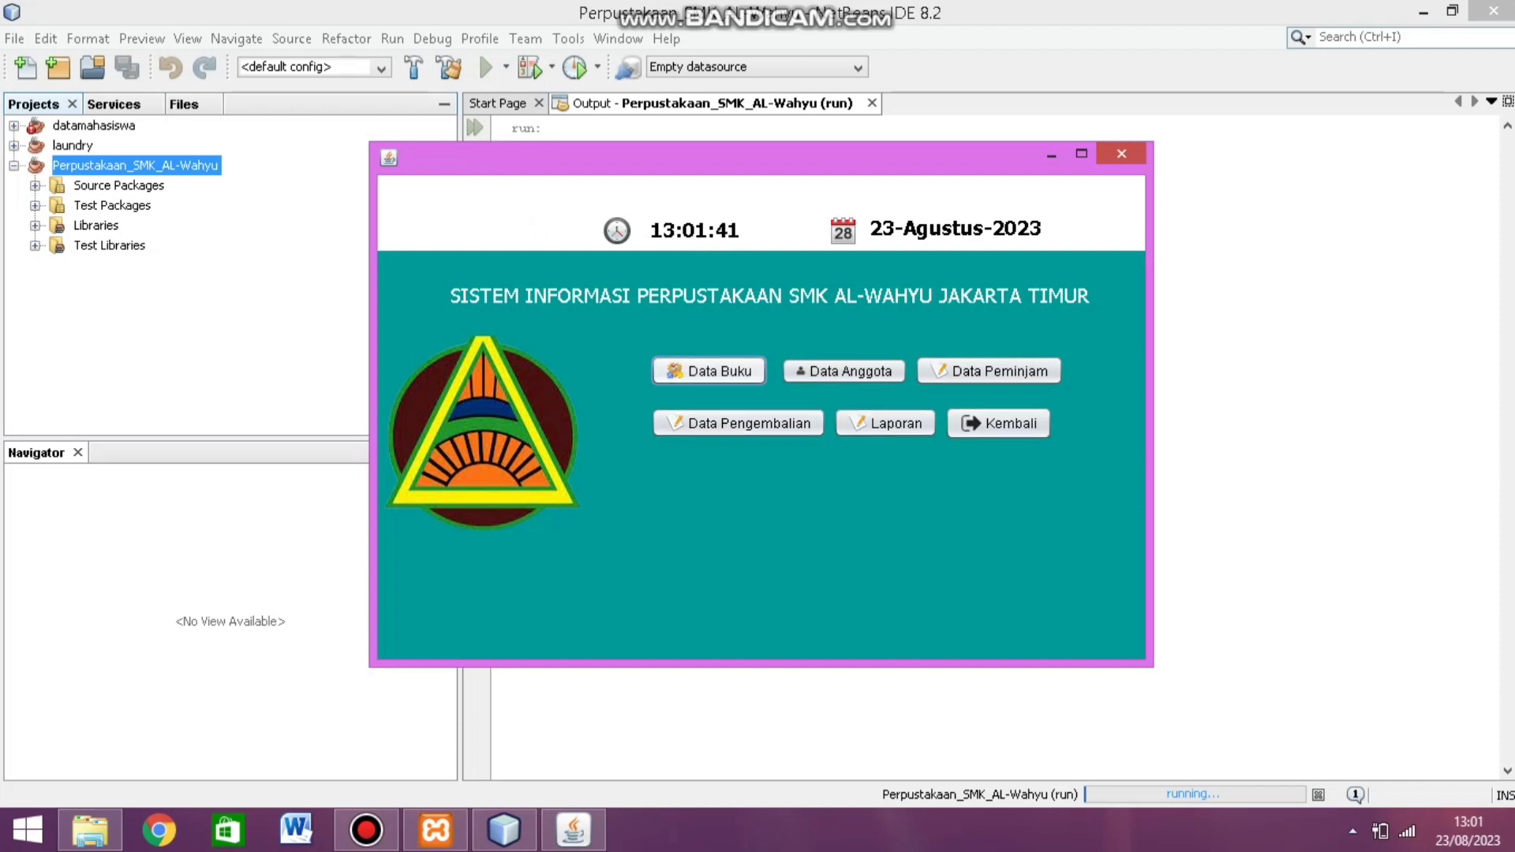
# Step: Open the Data Buku form from the library main menu
pyautogui.press('space')
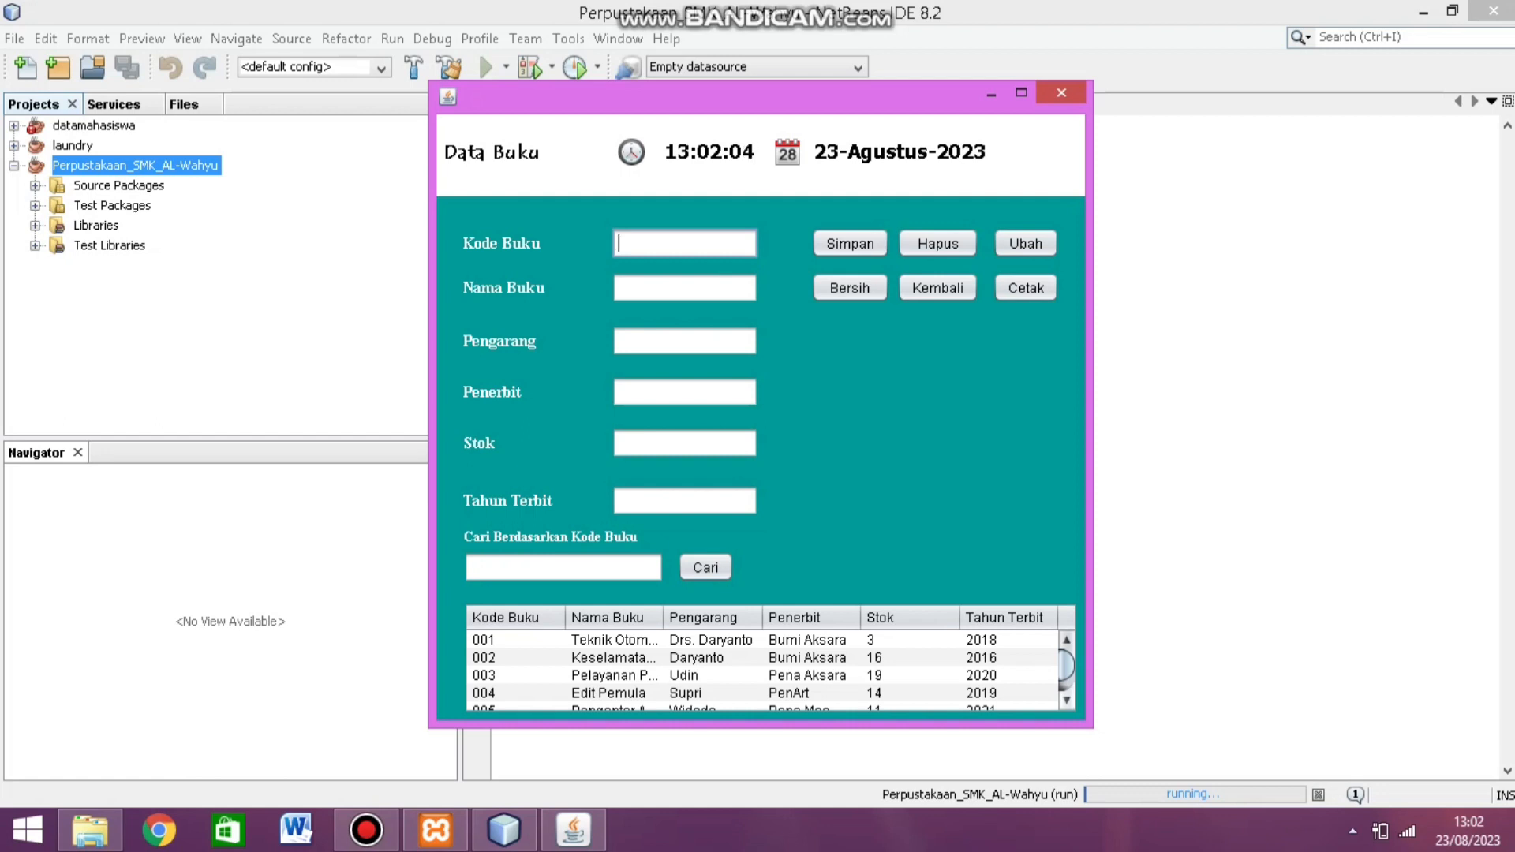
# Step: Enter book code 007, title 'Gradasi Warna', the author's name and publisher 'Pena Art'
pyautogui.scroll(-2, 772, 671)
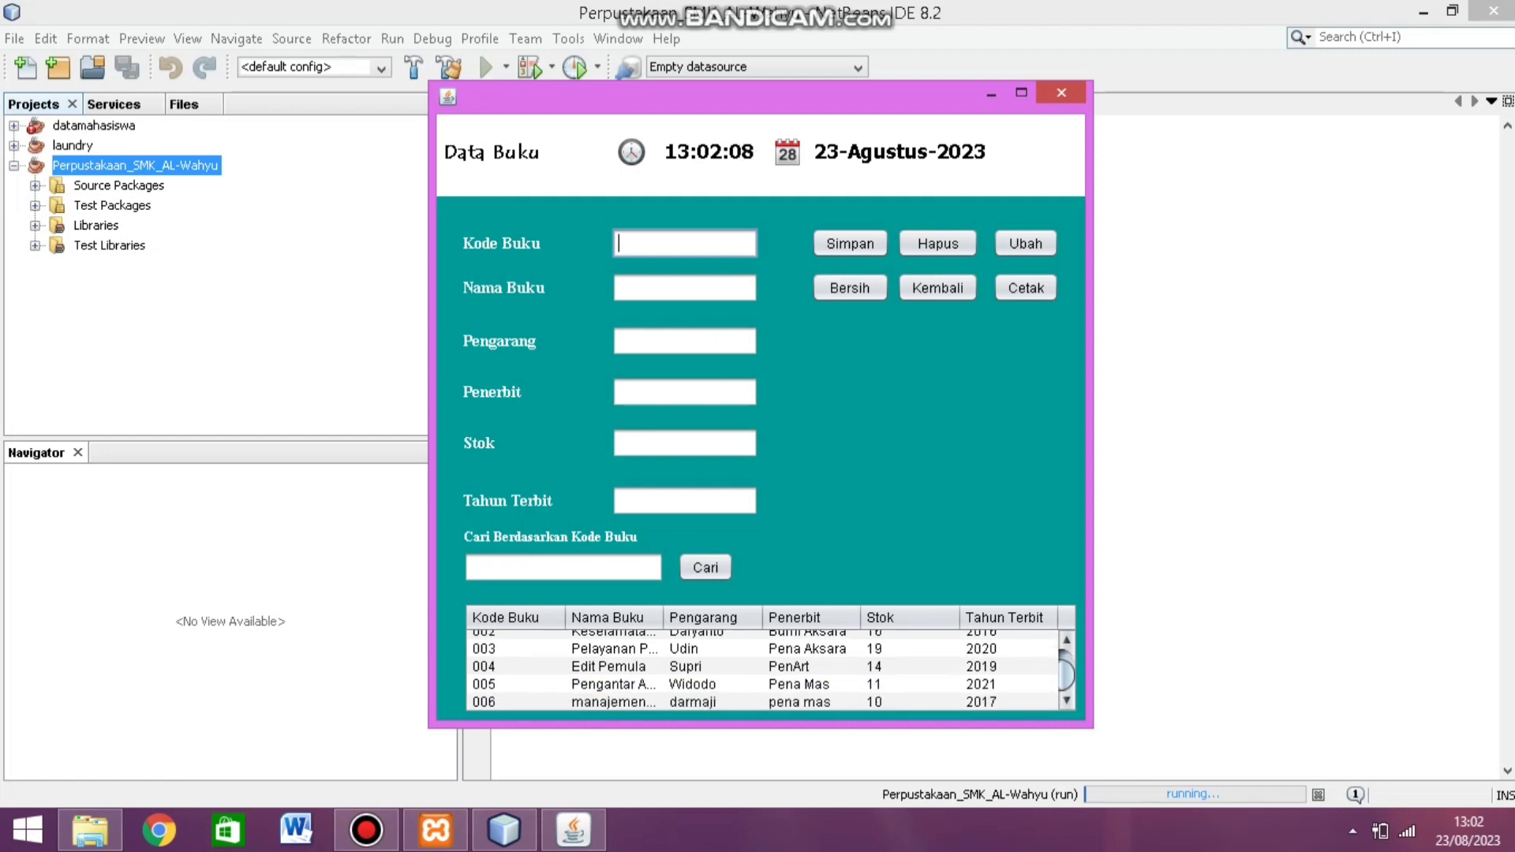
pyautogui.write('007')
pyautogui.click(684, 288)
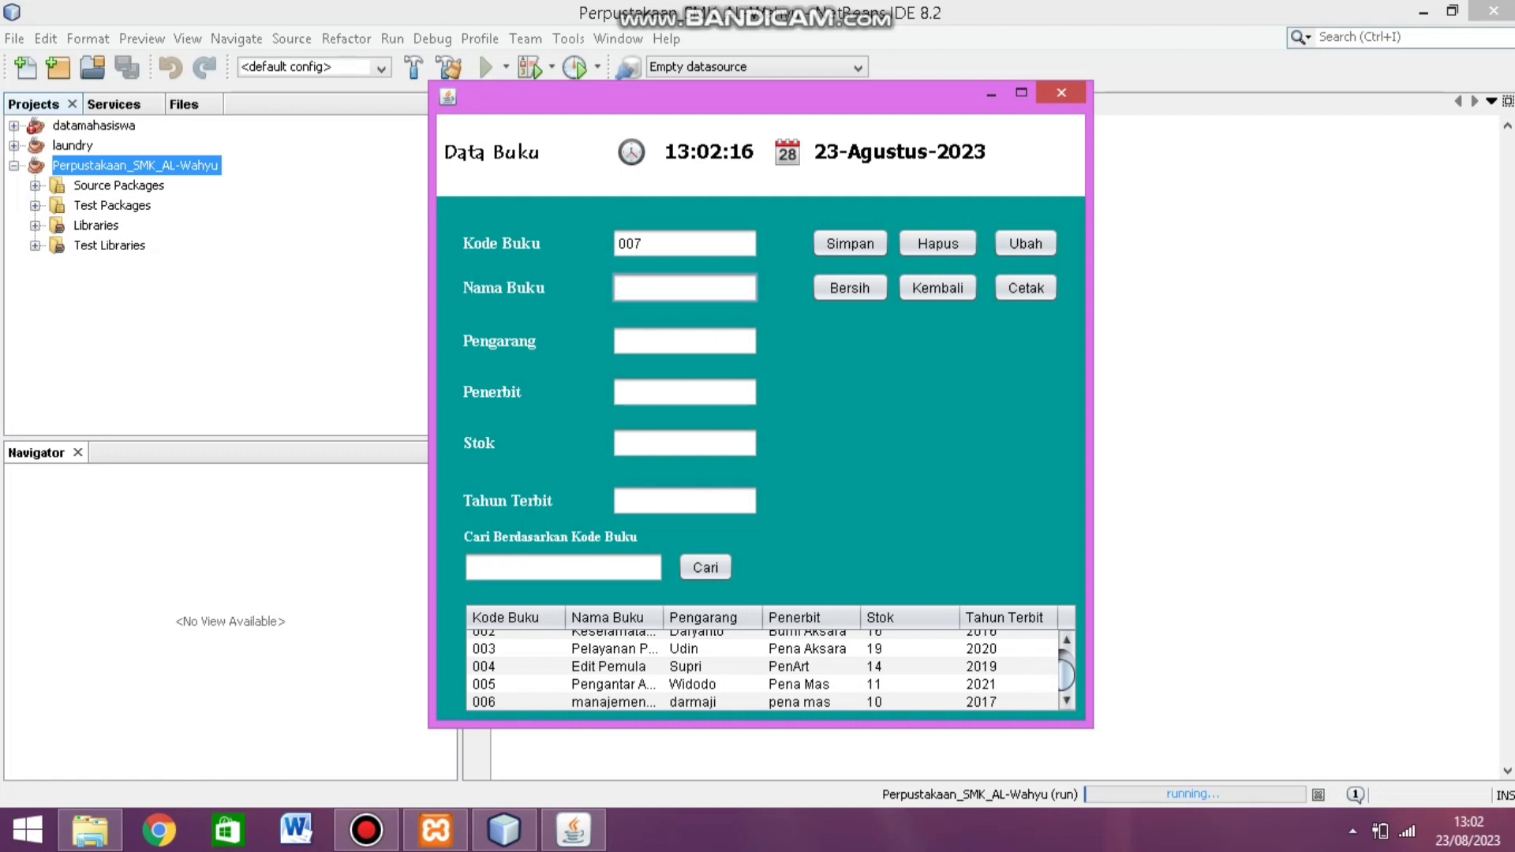
pyautogui.write('Gradasi Warna')
pyautogui.click(684, 341)
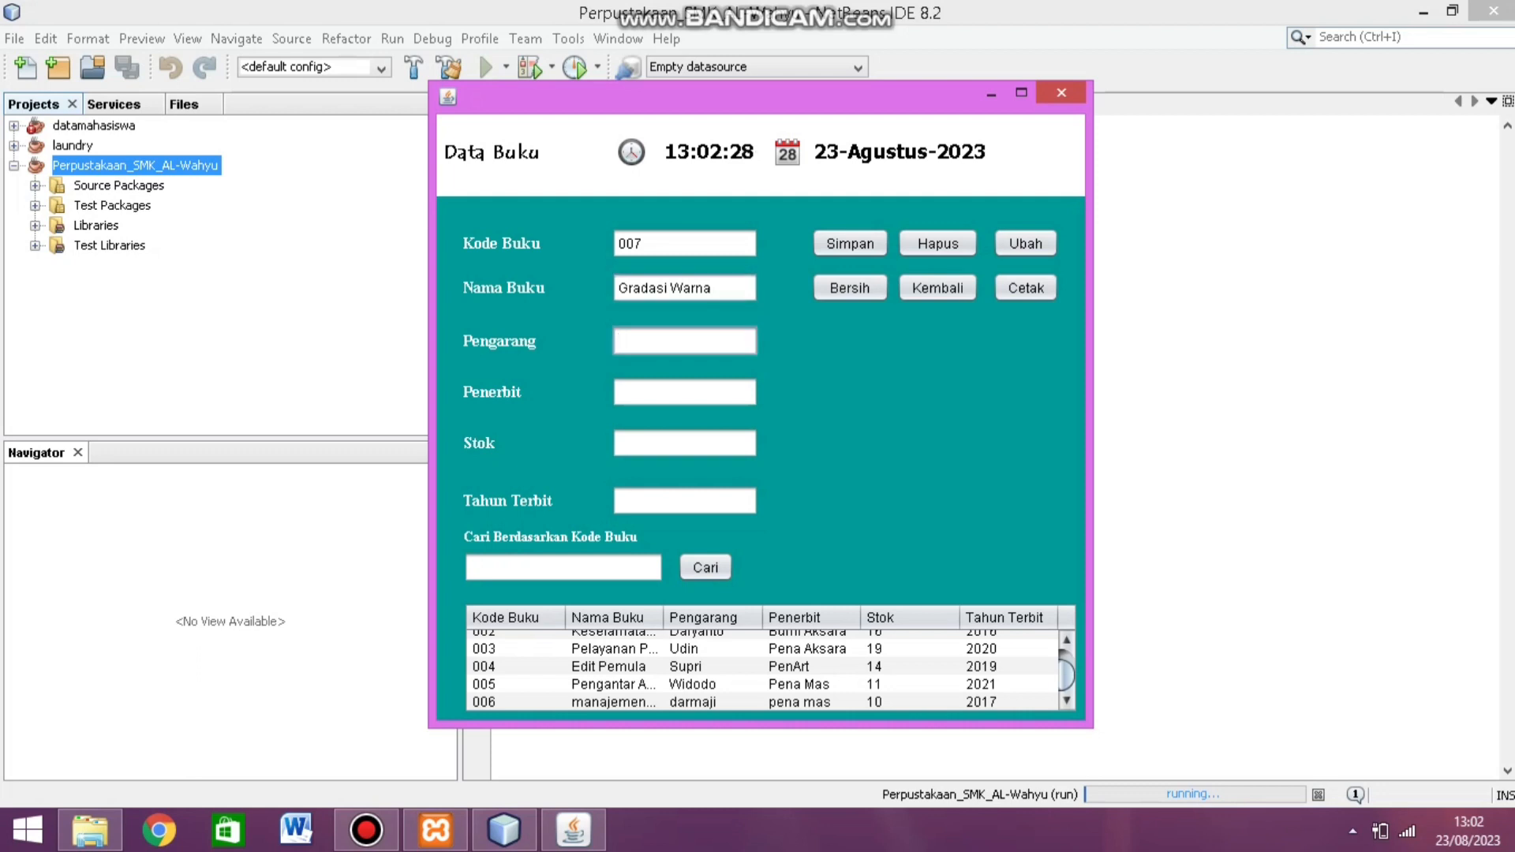
pyautogui.write('Fika M')
pyautogui.click(683, 392)
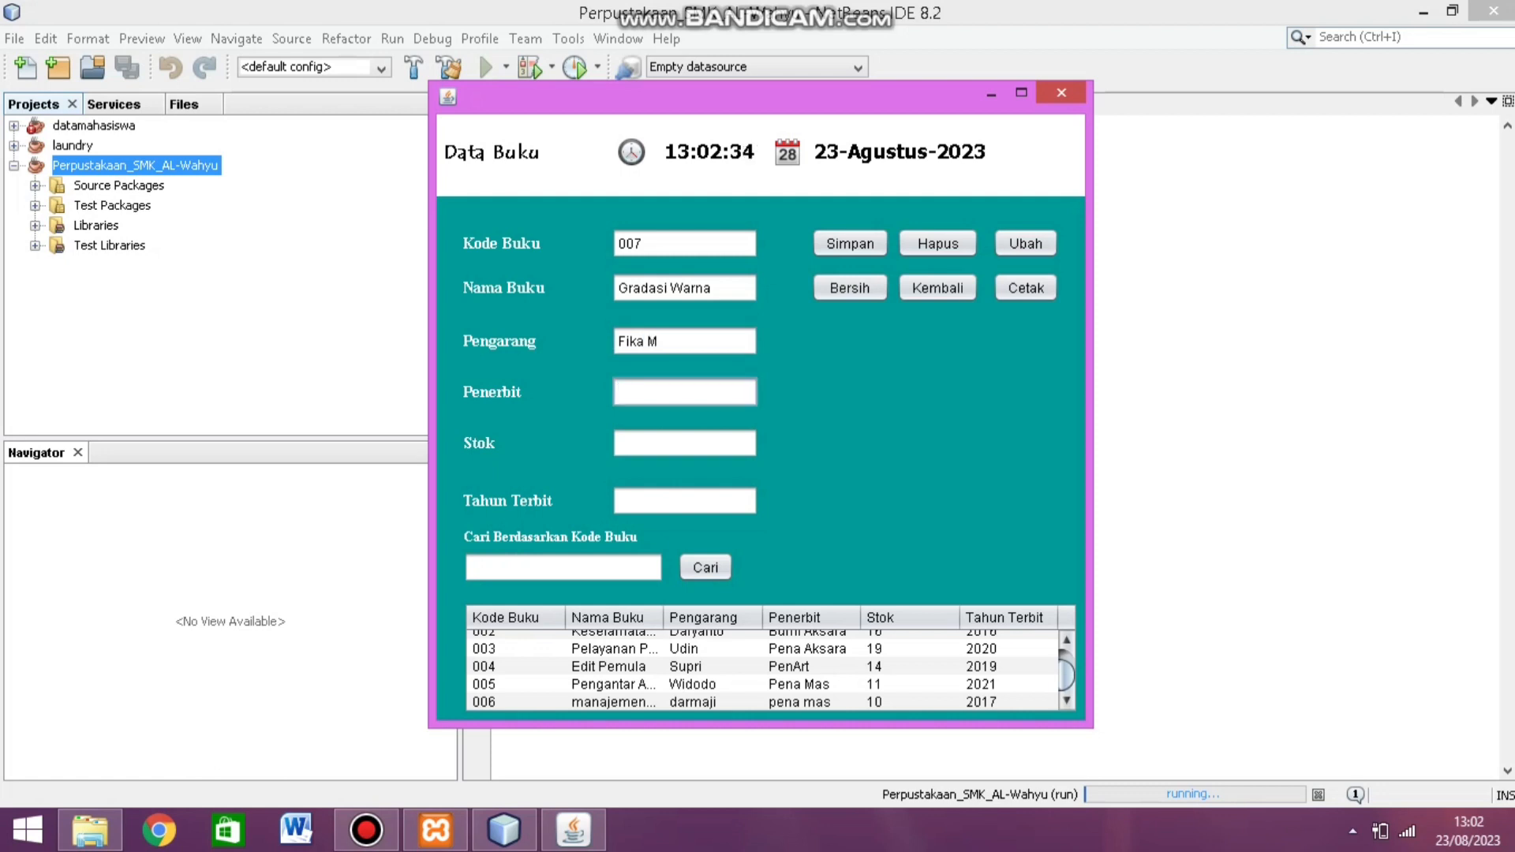
pyautogui.write('Pena Art')
# Step: Set stock 10 and publication year 2019, then save the book record
pyautogui.press('Tab')
pyautogui.write('10')
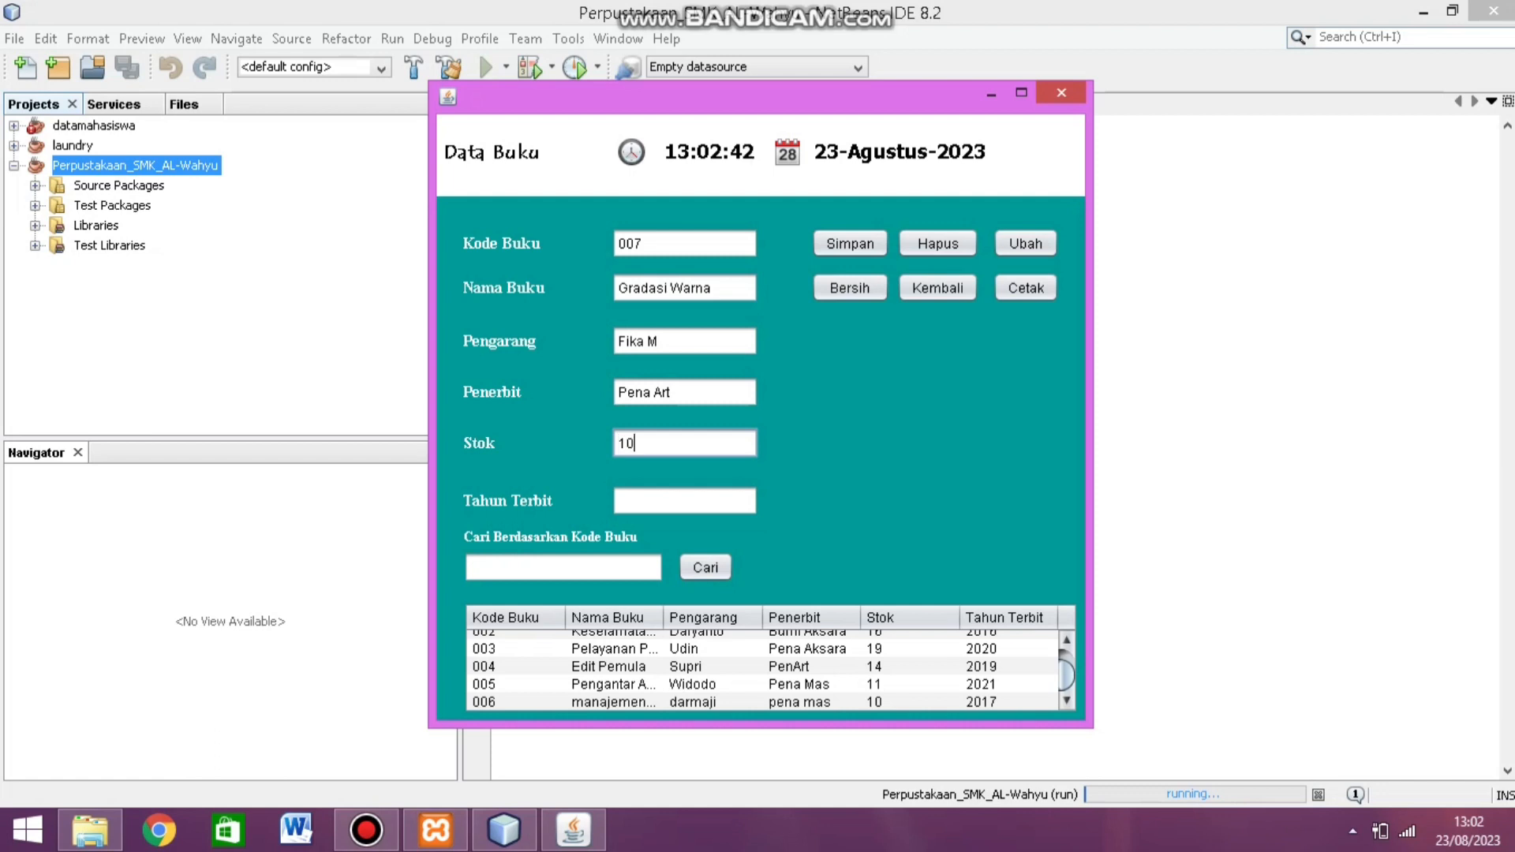
pyautogui.press('Tab')
pyautogui.write('2')
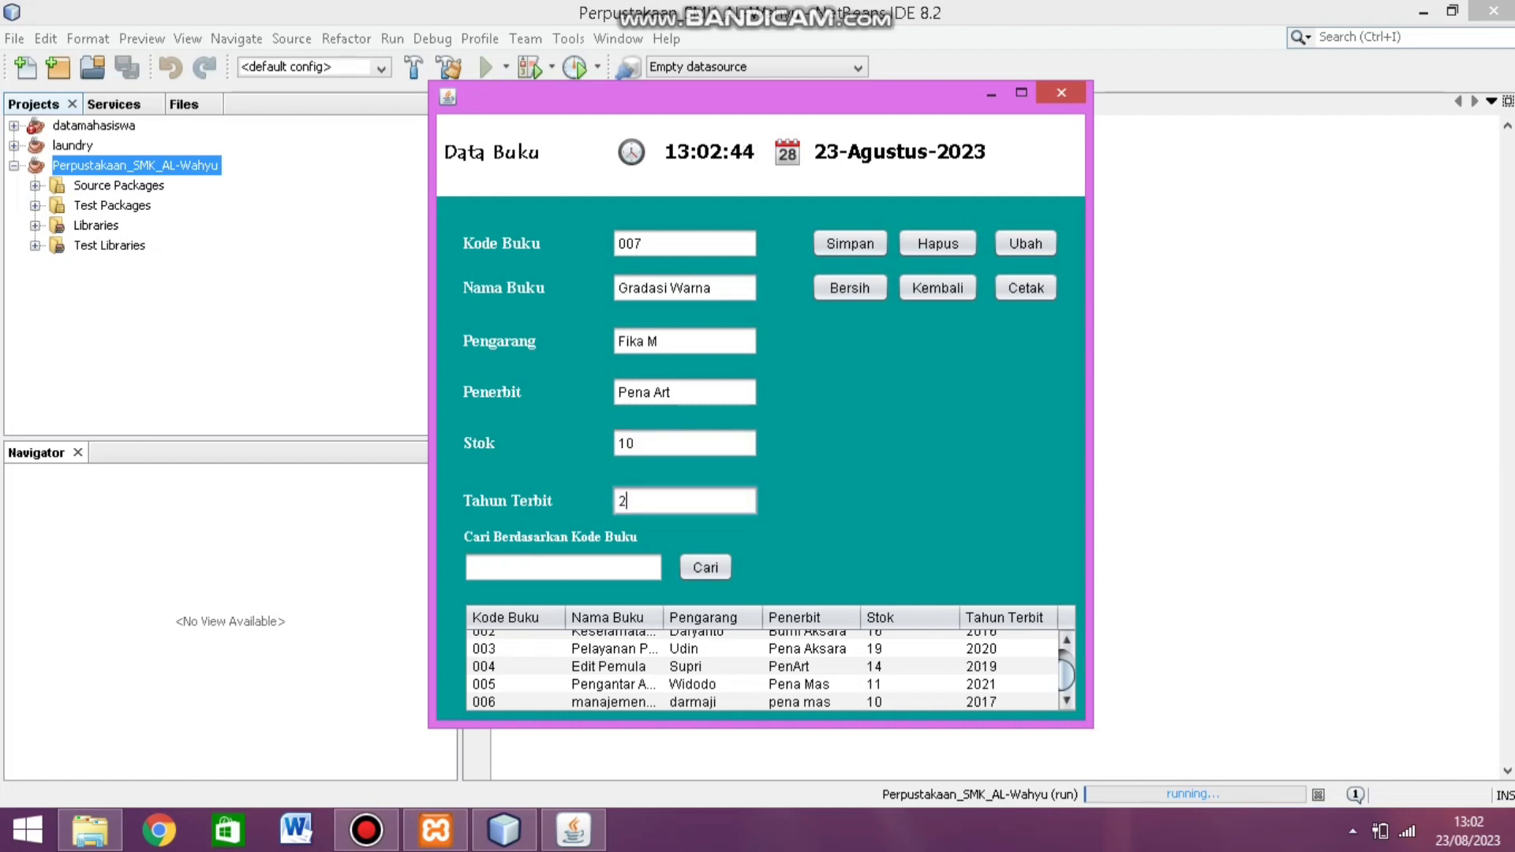
pyautogui.write('019')
pyautogui.click(850, 243)
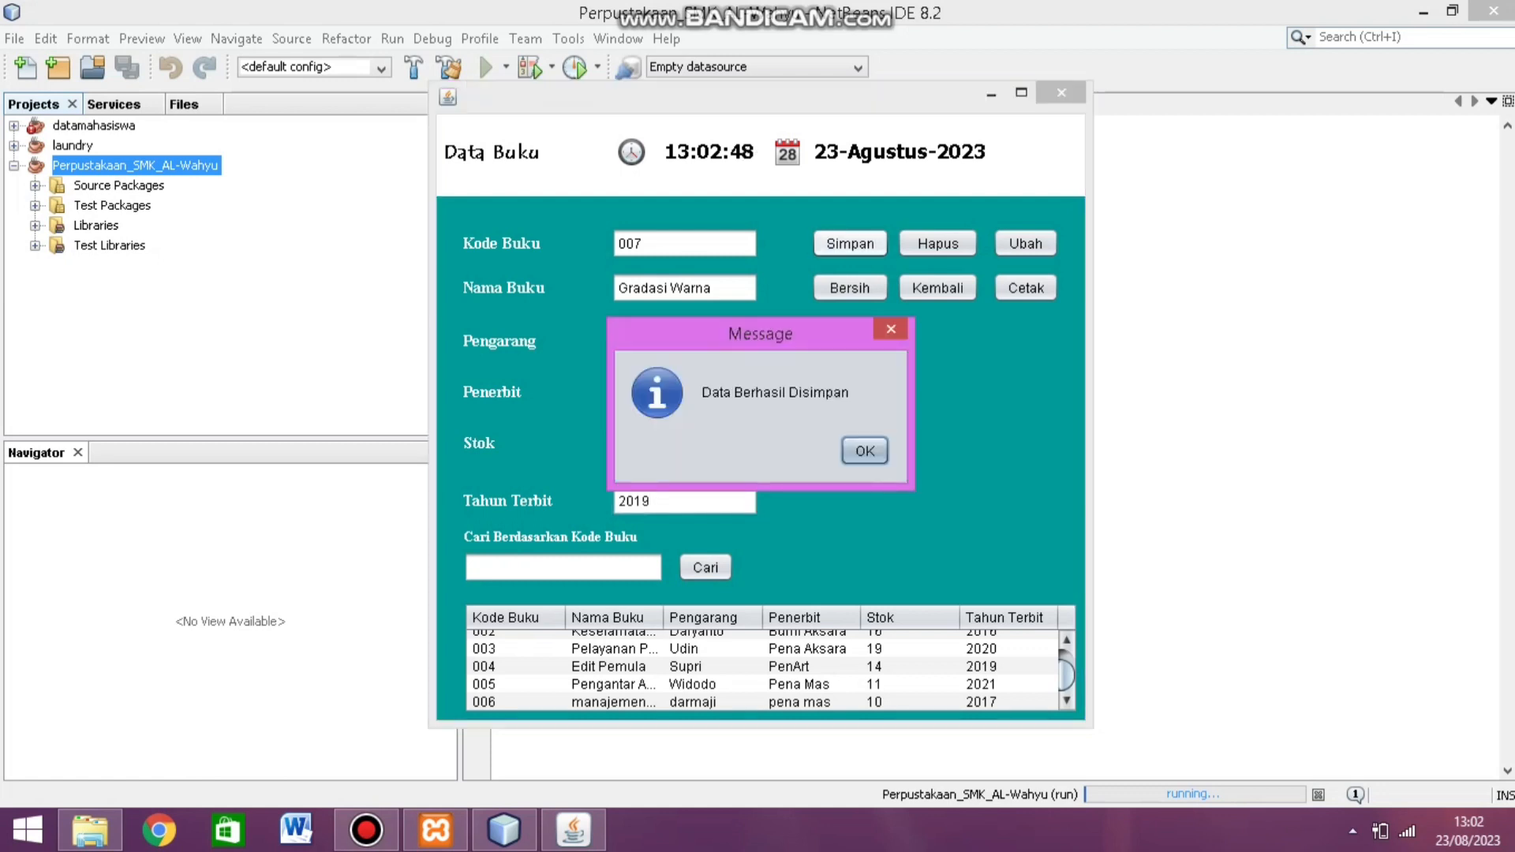
pyautogui.press('Return')
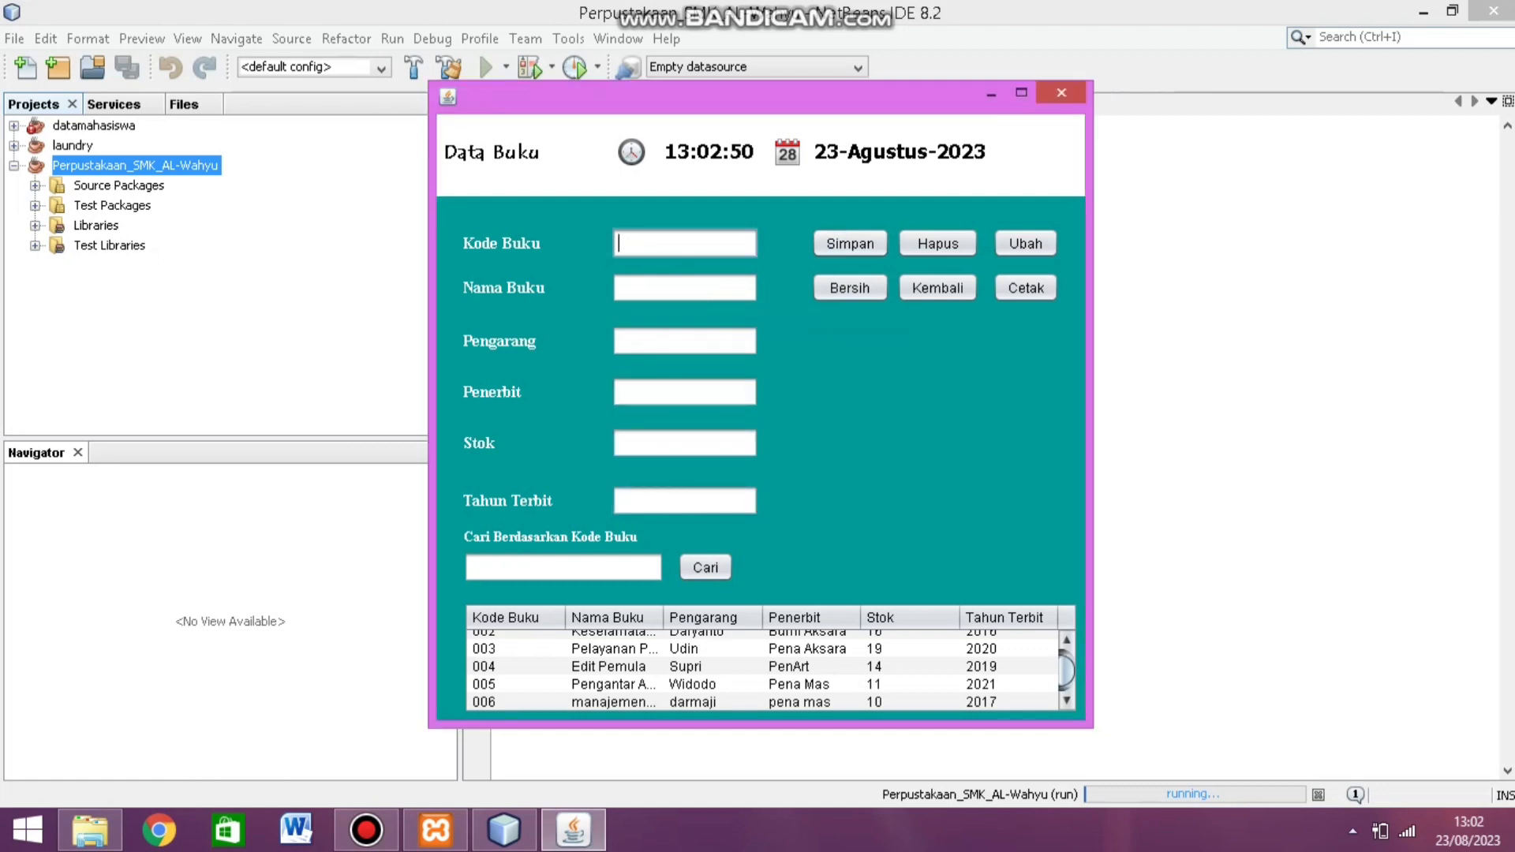
pyautogui.scroll(-1, 770, 671)
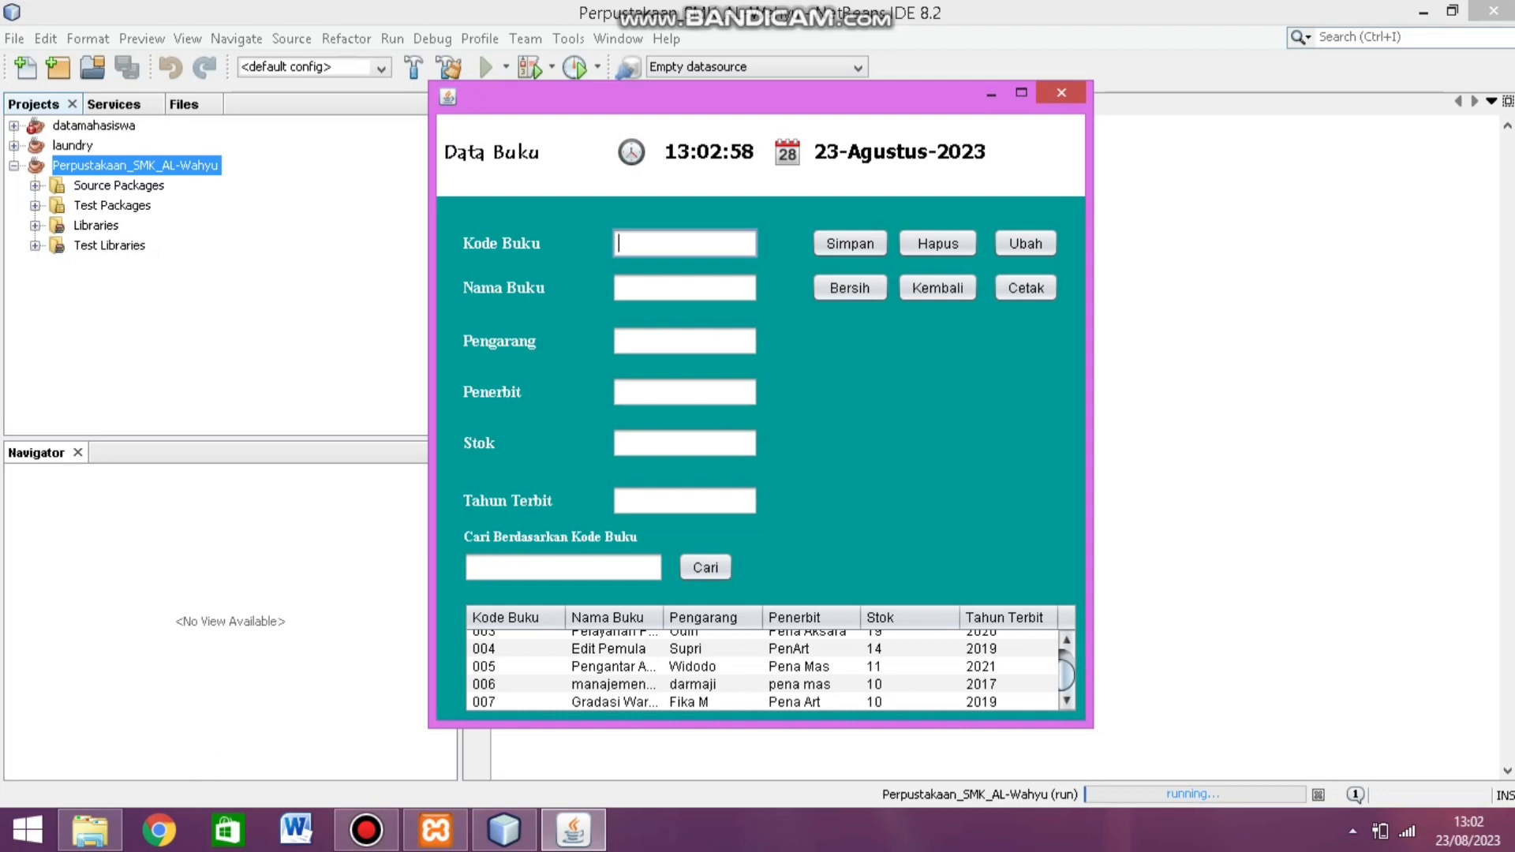
# Step: Select book 006, retype its author name, and save the update with Ubah
pyautogui.click(608, 684)
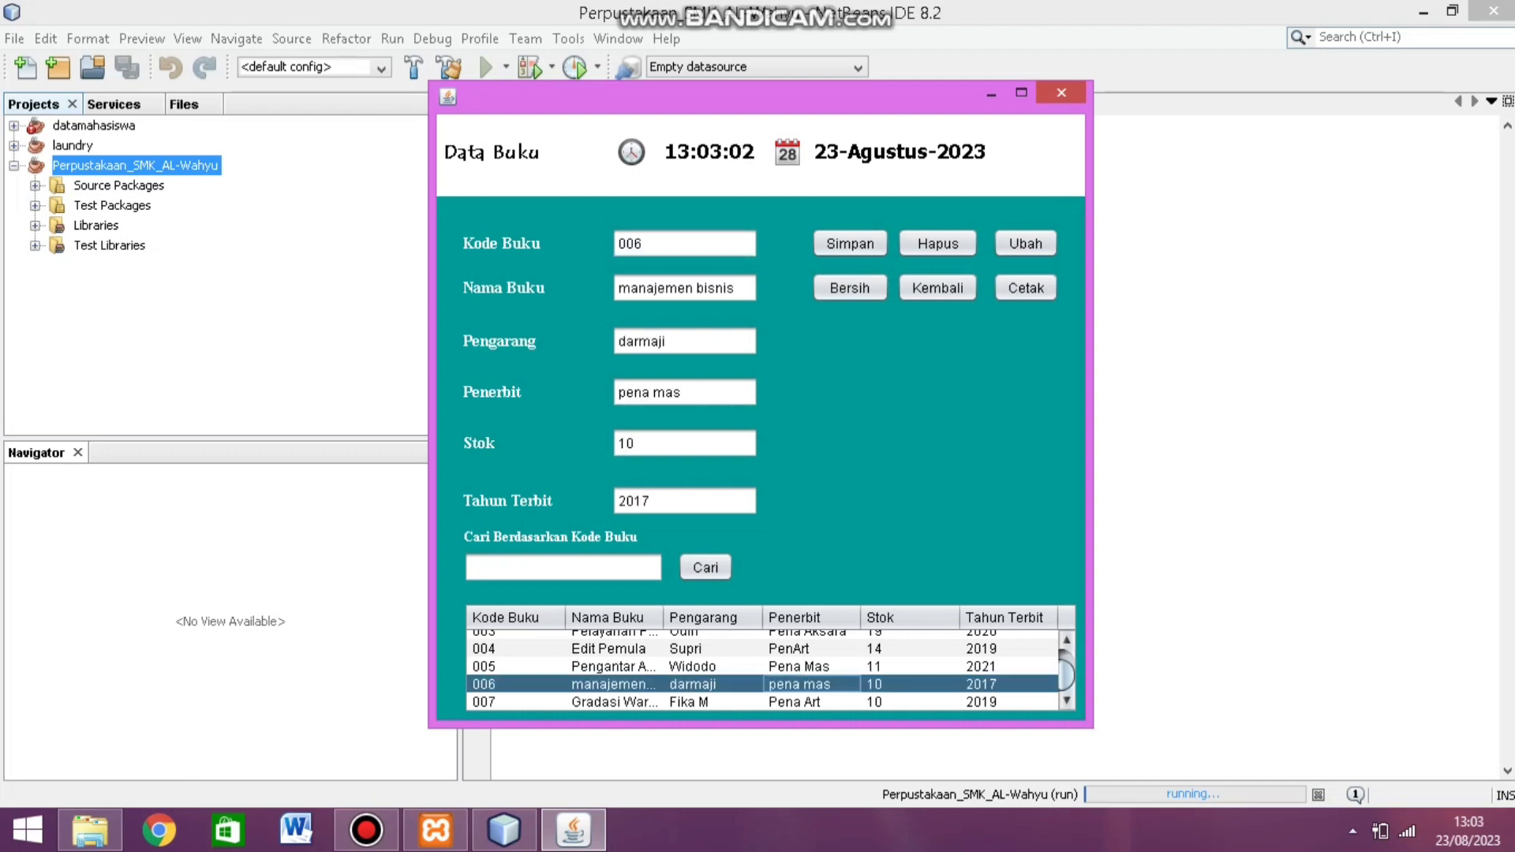
pyautogui.click(667, 340)
pyautogui.press('BackSpace')
pyautogui.press('BackSpace')
pyautogui.press('BackSpace')
pyautogui.press('BackSpace')
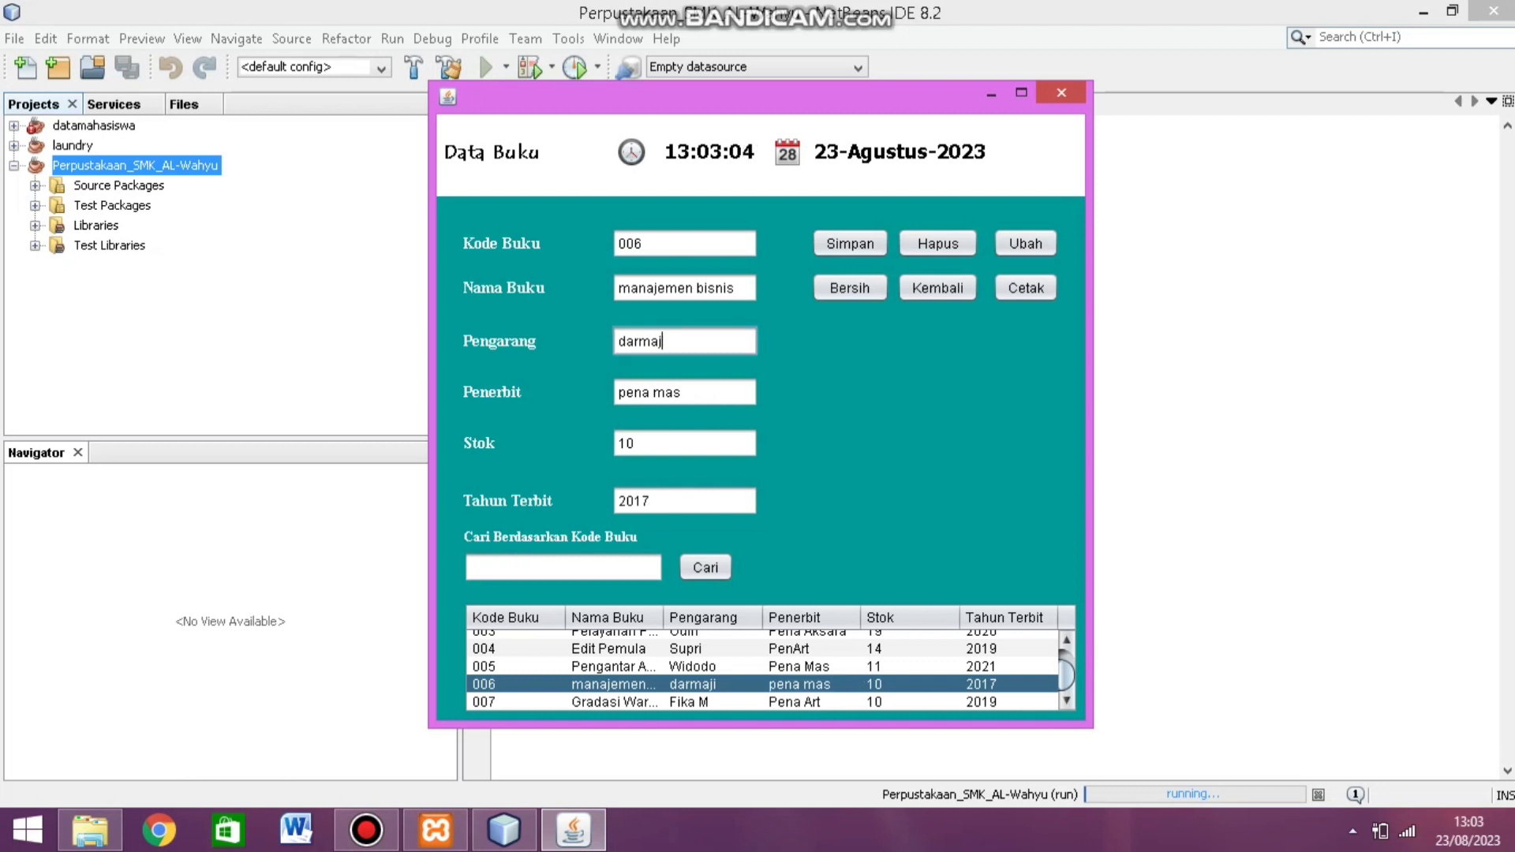
pyautogui.press('BackSpace')
pyautogui.press('BackSpace')
pyautogui.press('BackSpace')
pyautogui.write('Gatot')
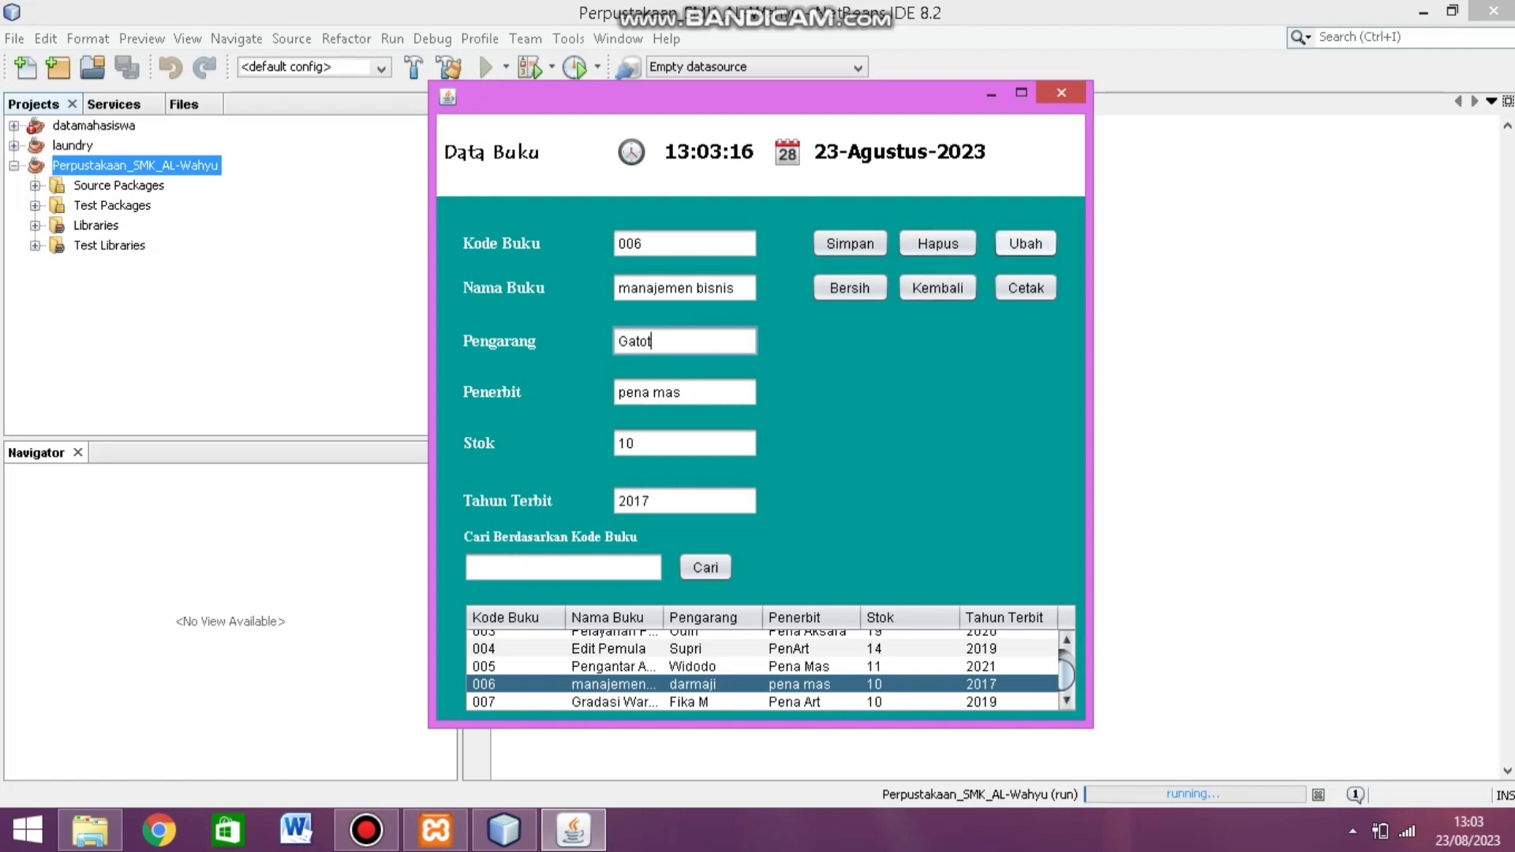
pyautogui.click(1025, 243)
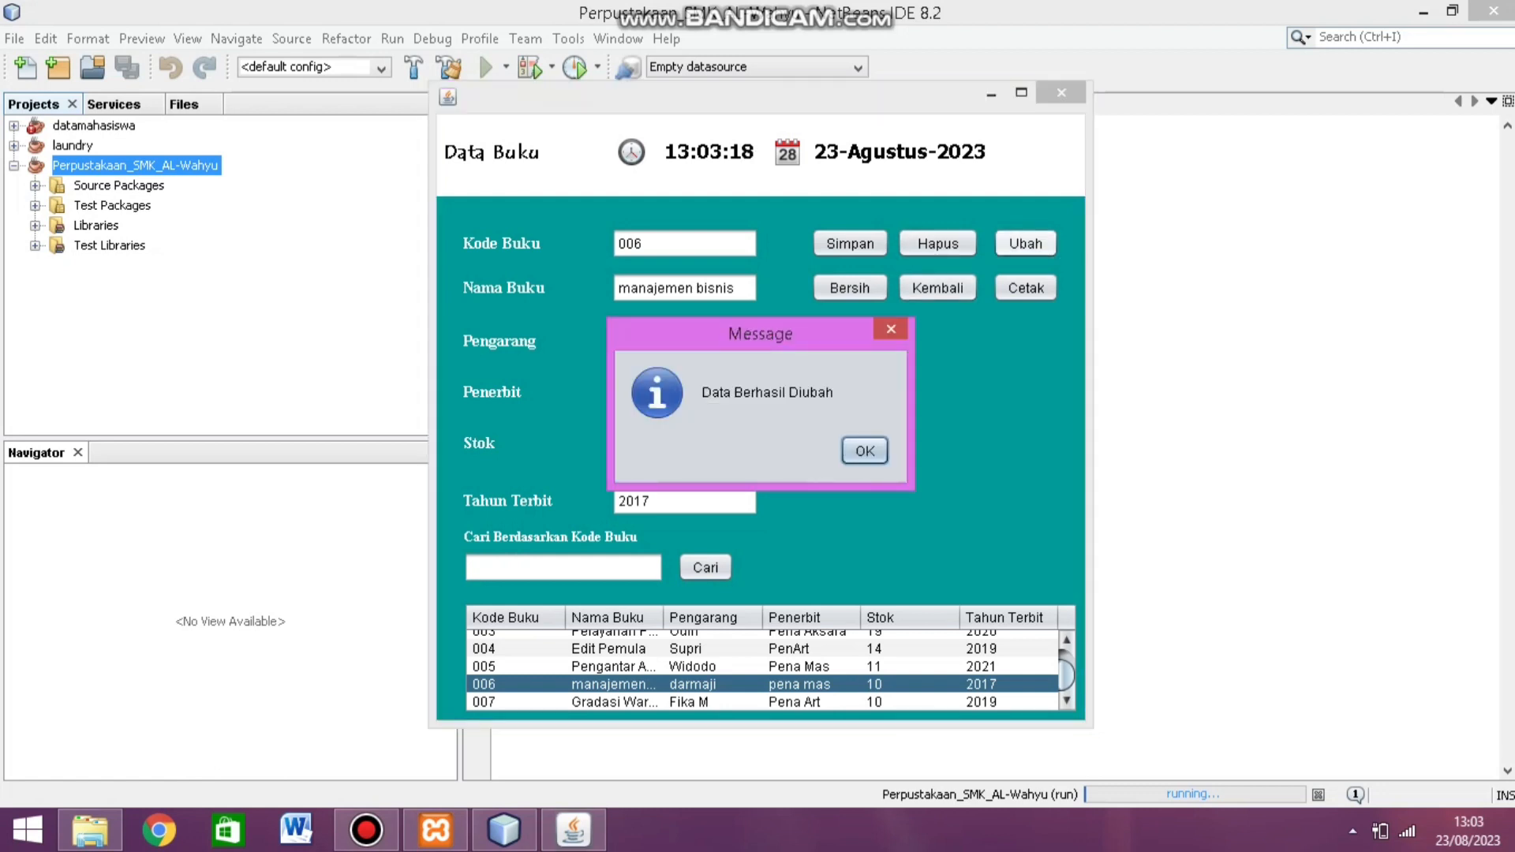
pyautogui.click(865, 451)
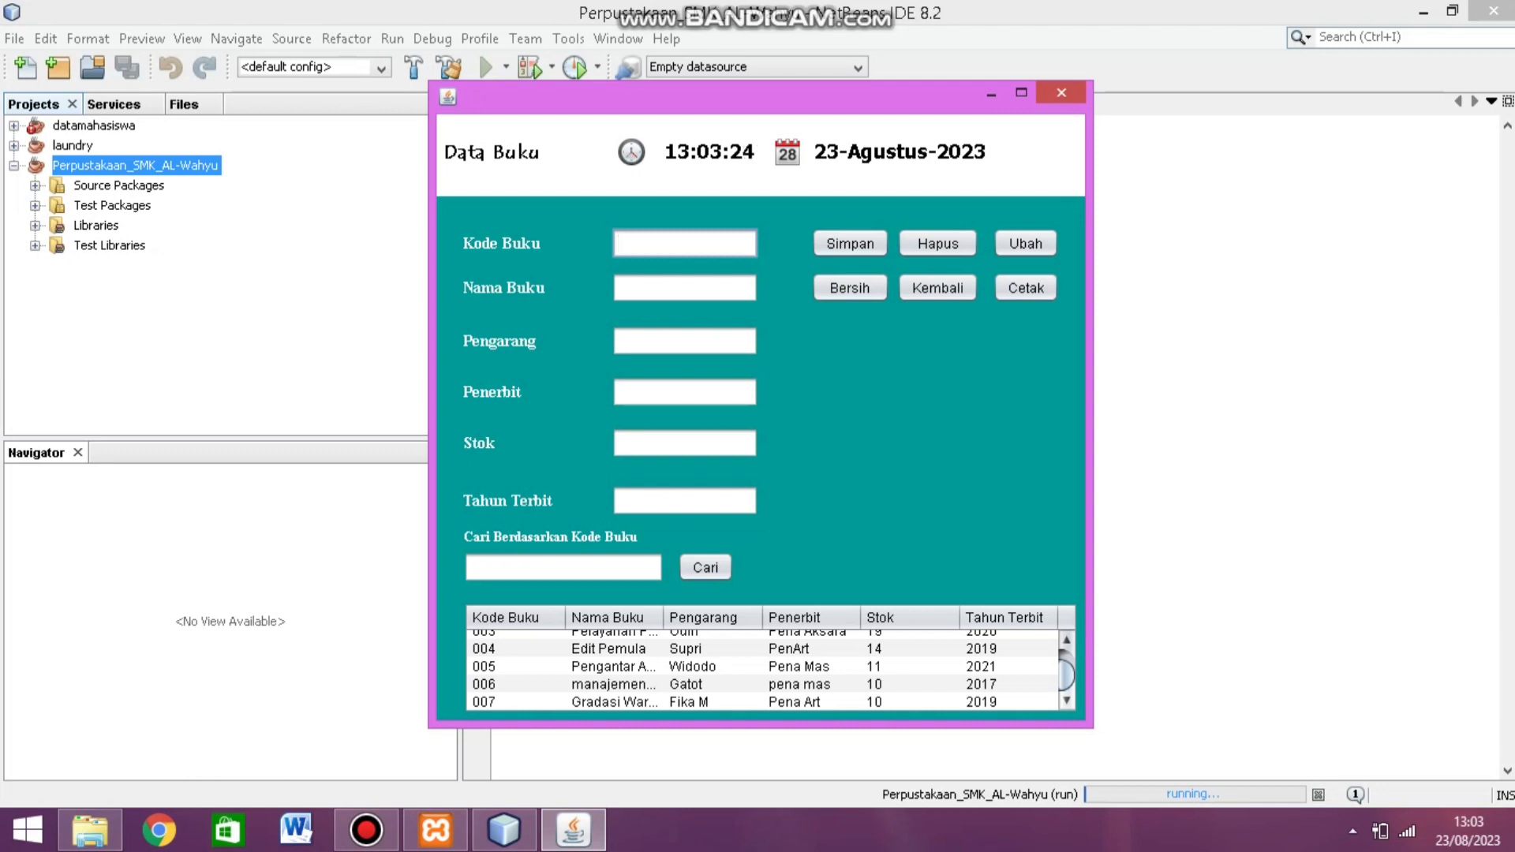
# Step: Delete book 007 'Gradasi Warna' with Hapus, confirm, then go back to the main menu
pyautogui.click(1008, 702)
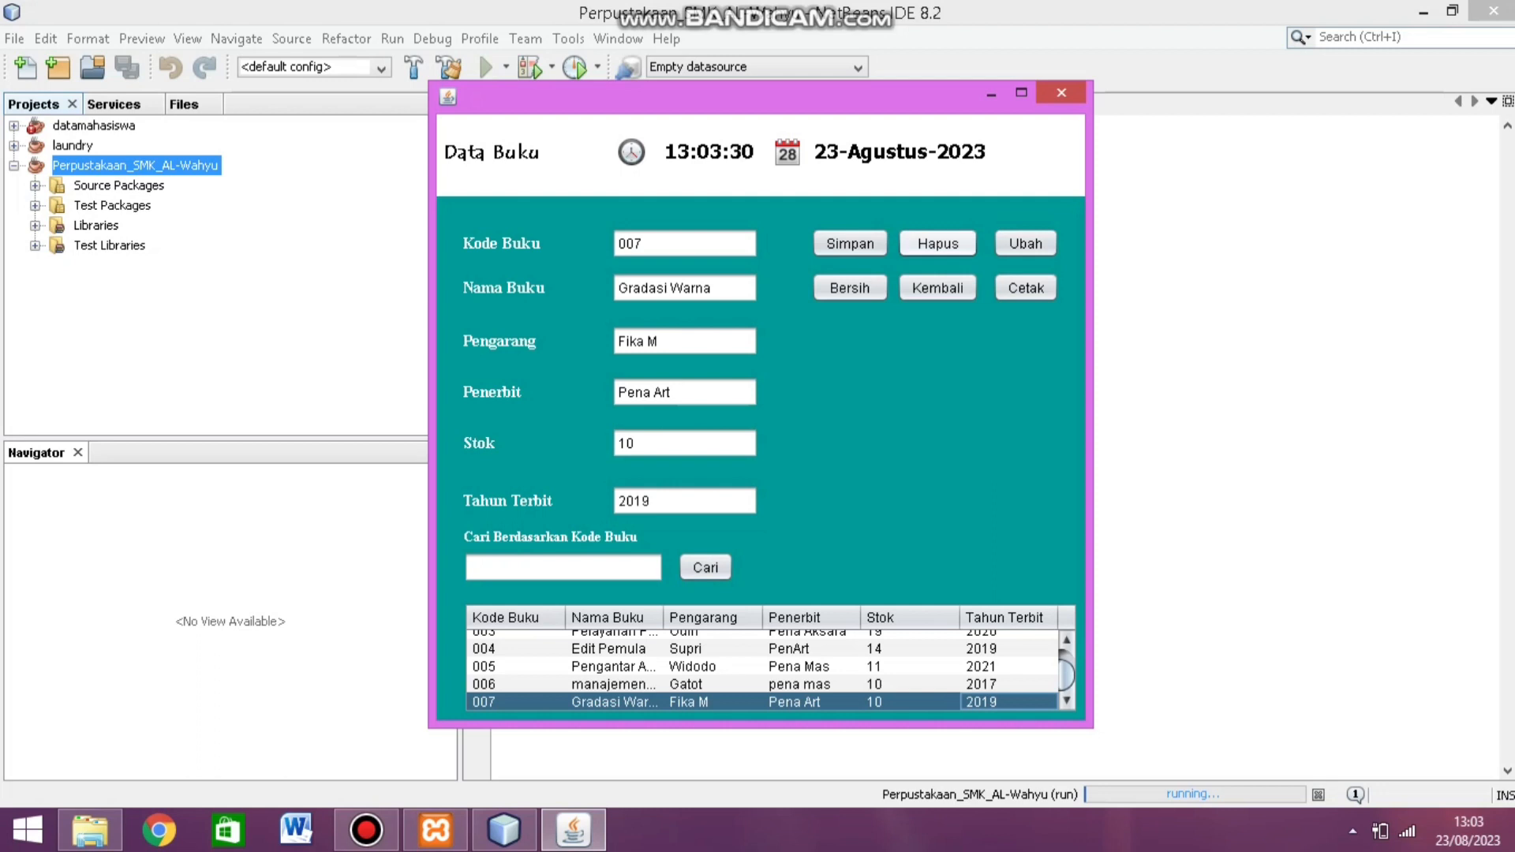
pyautogui.click(937, 243)
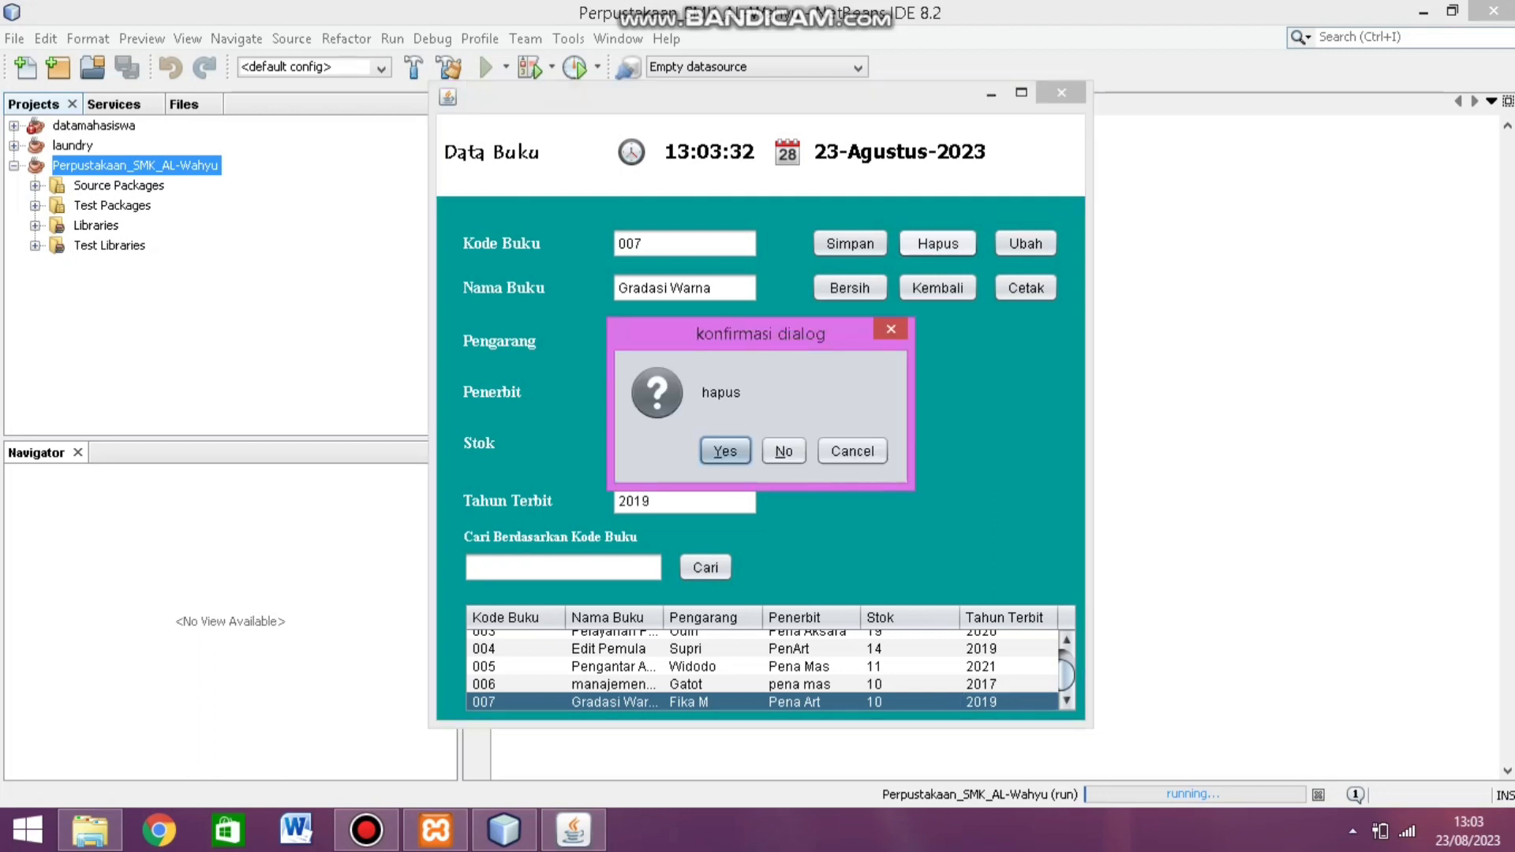
pyautogui.press('Return')
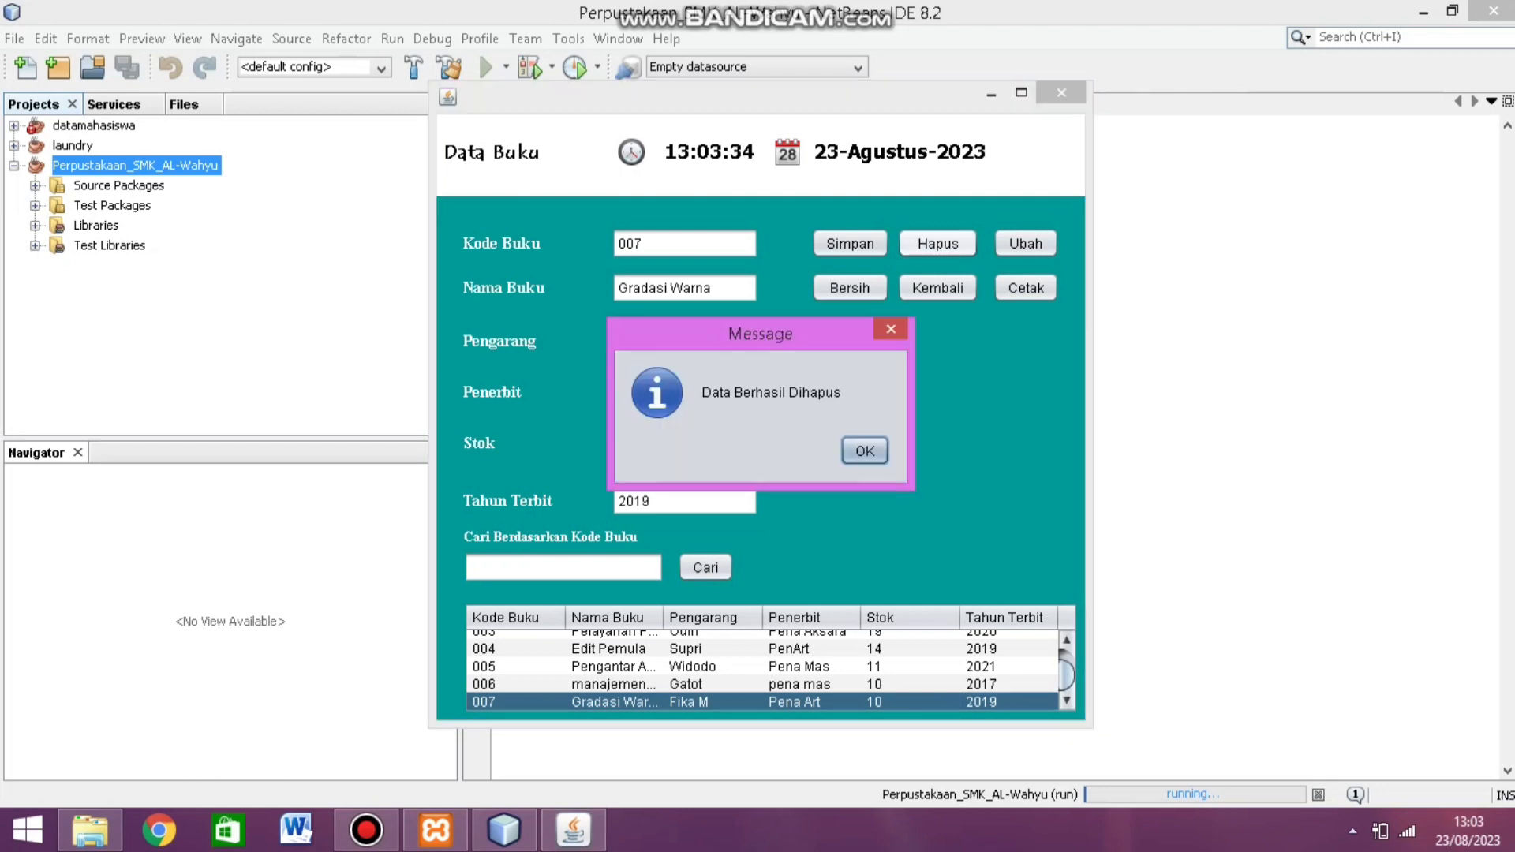
pyautogui.press('Return')
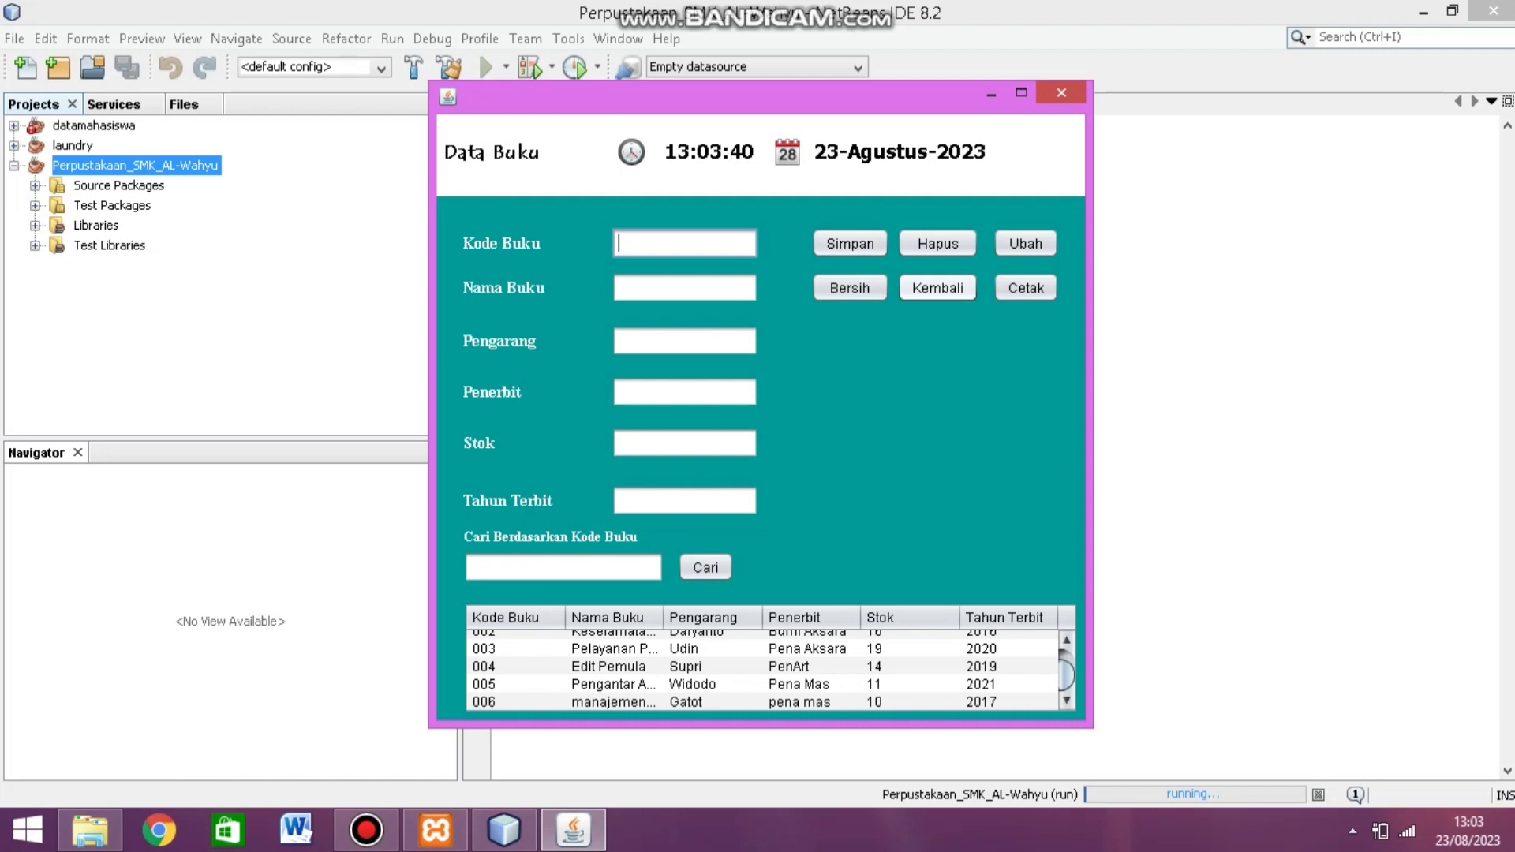
pyautogui.click(937, 287)
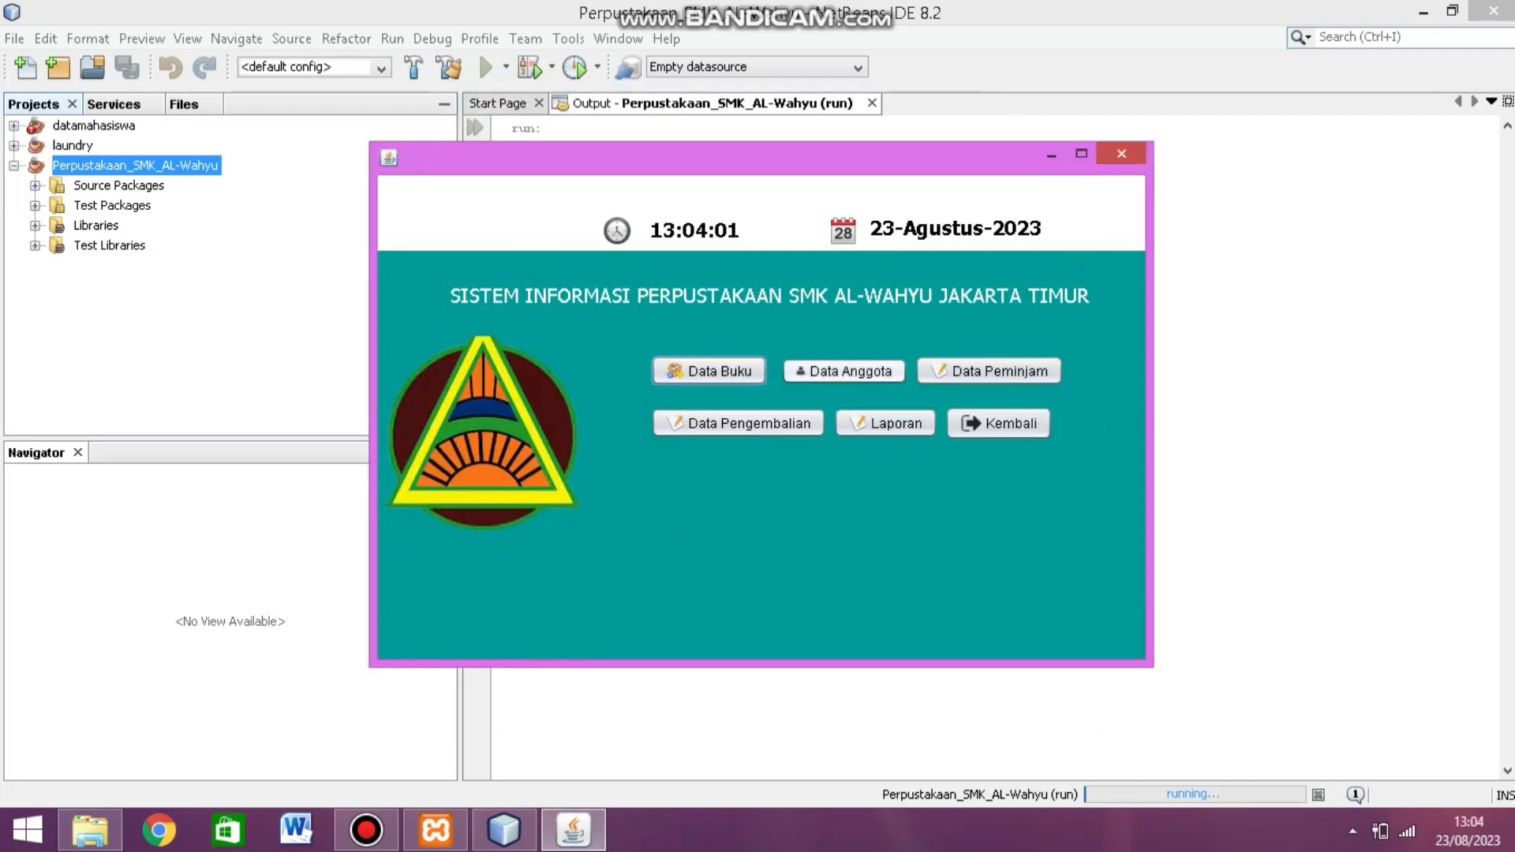
# Step: Open the Data Anggota member form and look over its class and major choices
pyautogui.click(843, 371)
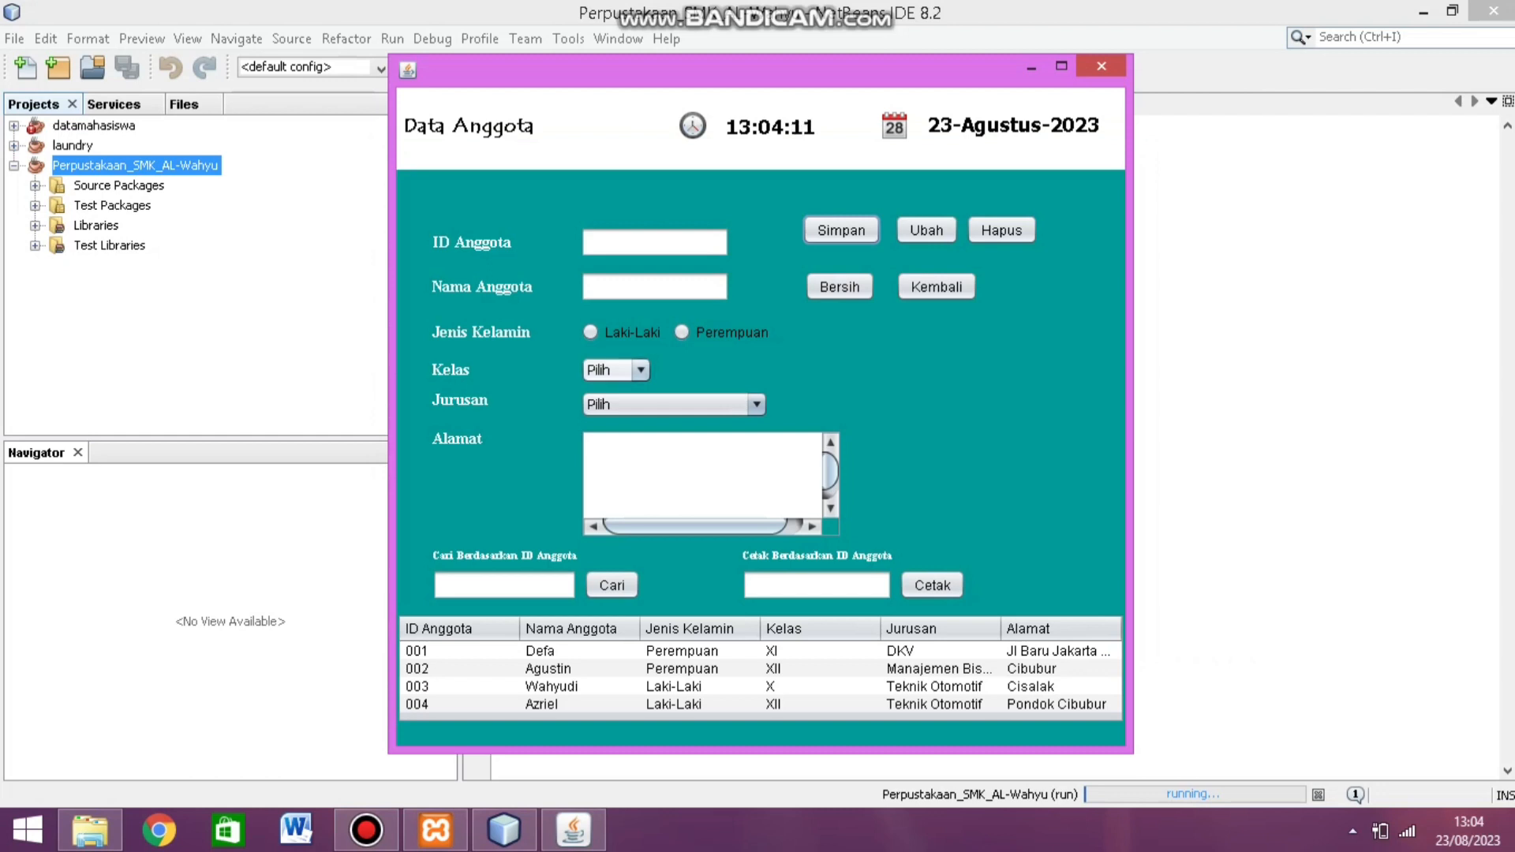
pyautogui.click(640, 370)
pyautogui.click(640, 371)
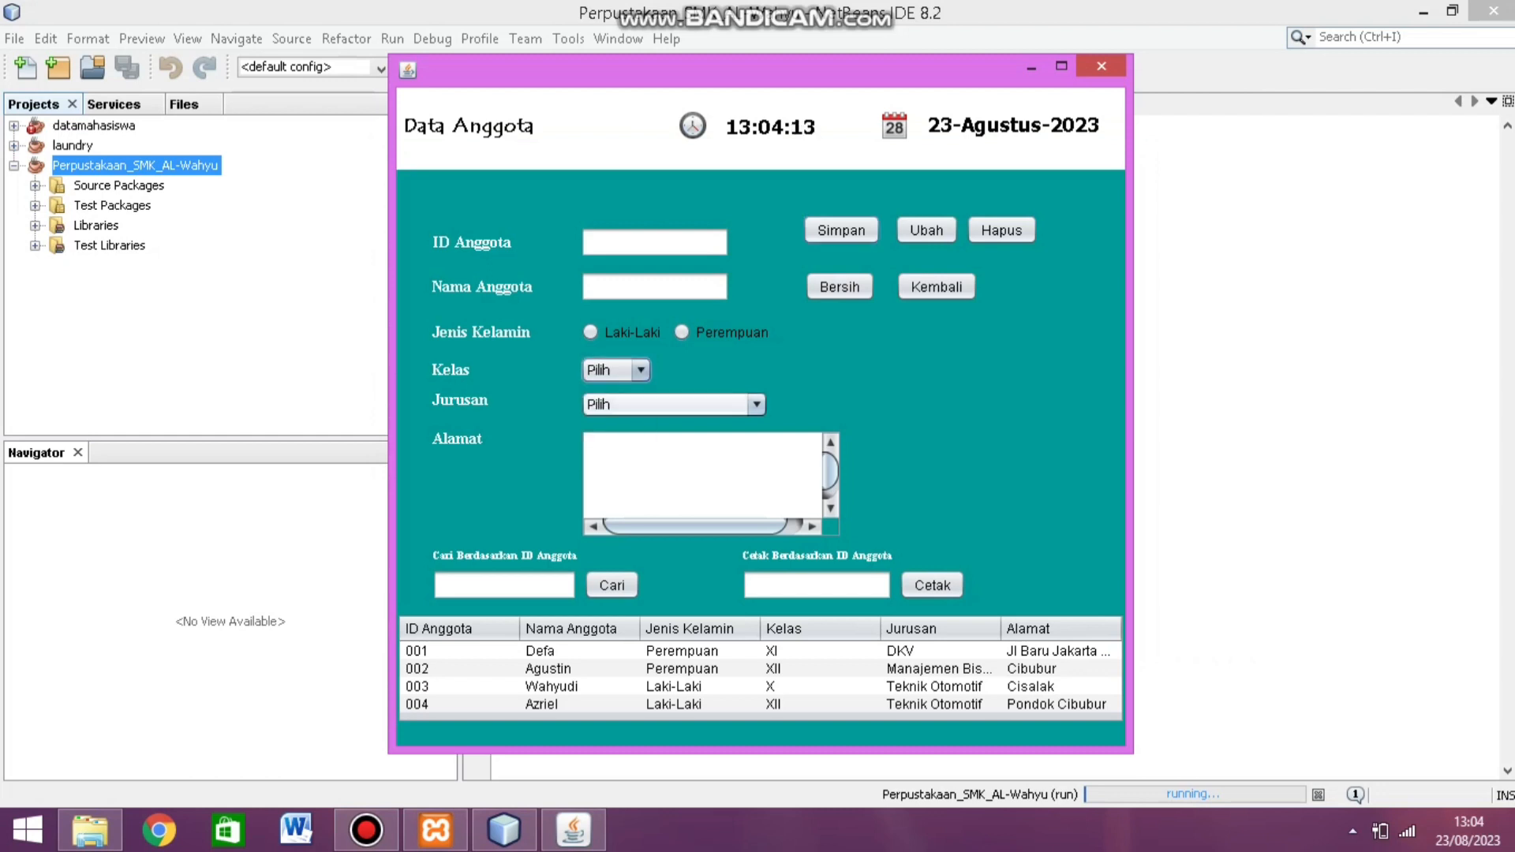
pyautogui.click(756, 404)
pyautogui.click(756, 404)
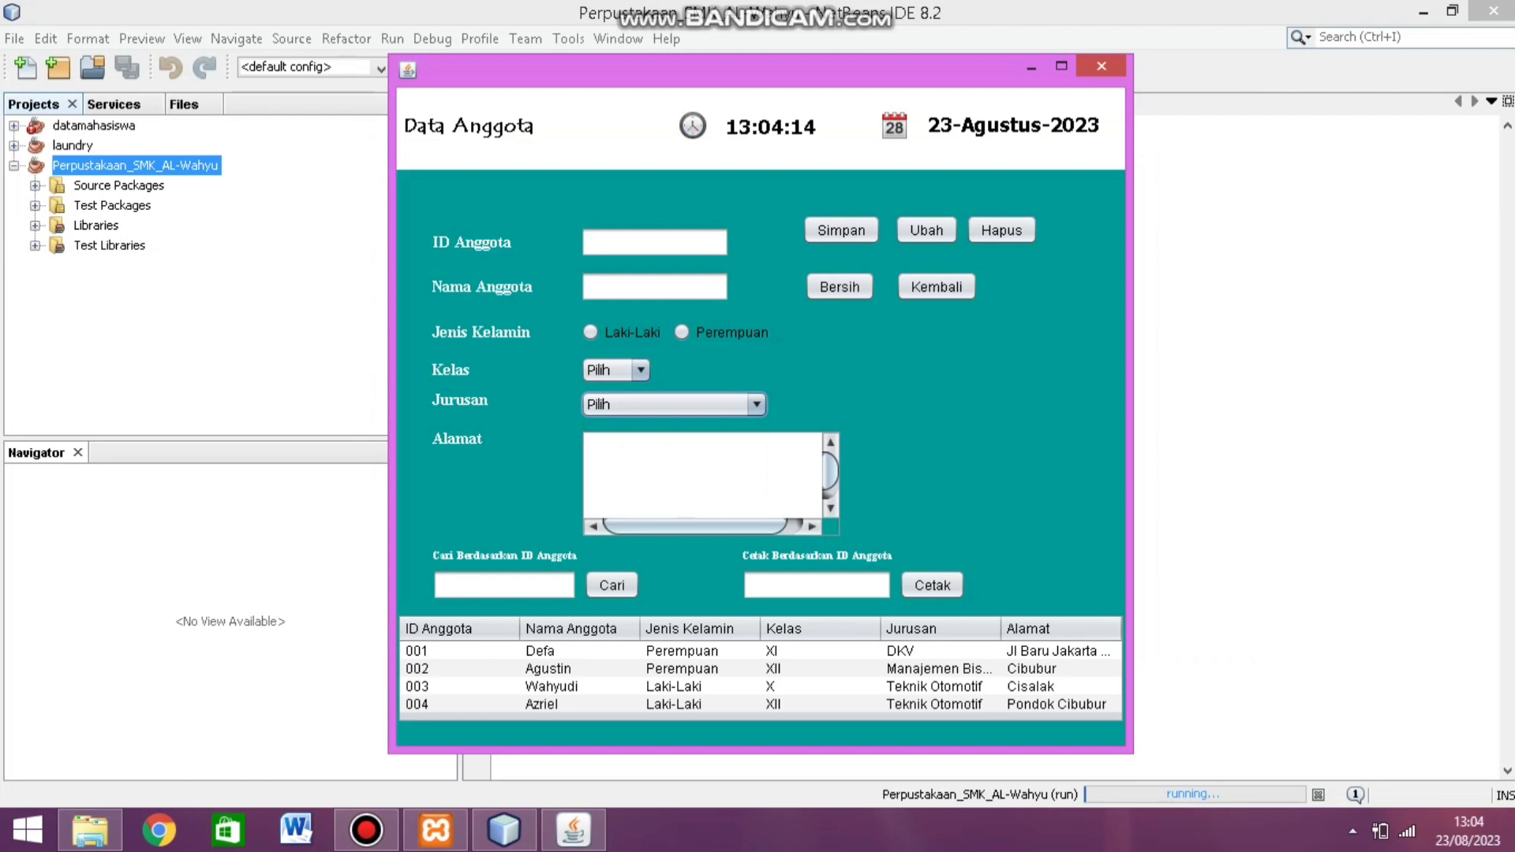
# Step: Enter member ID 005 and the new member's name
pyautogui.click(654, 242)
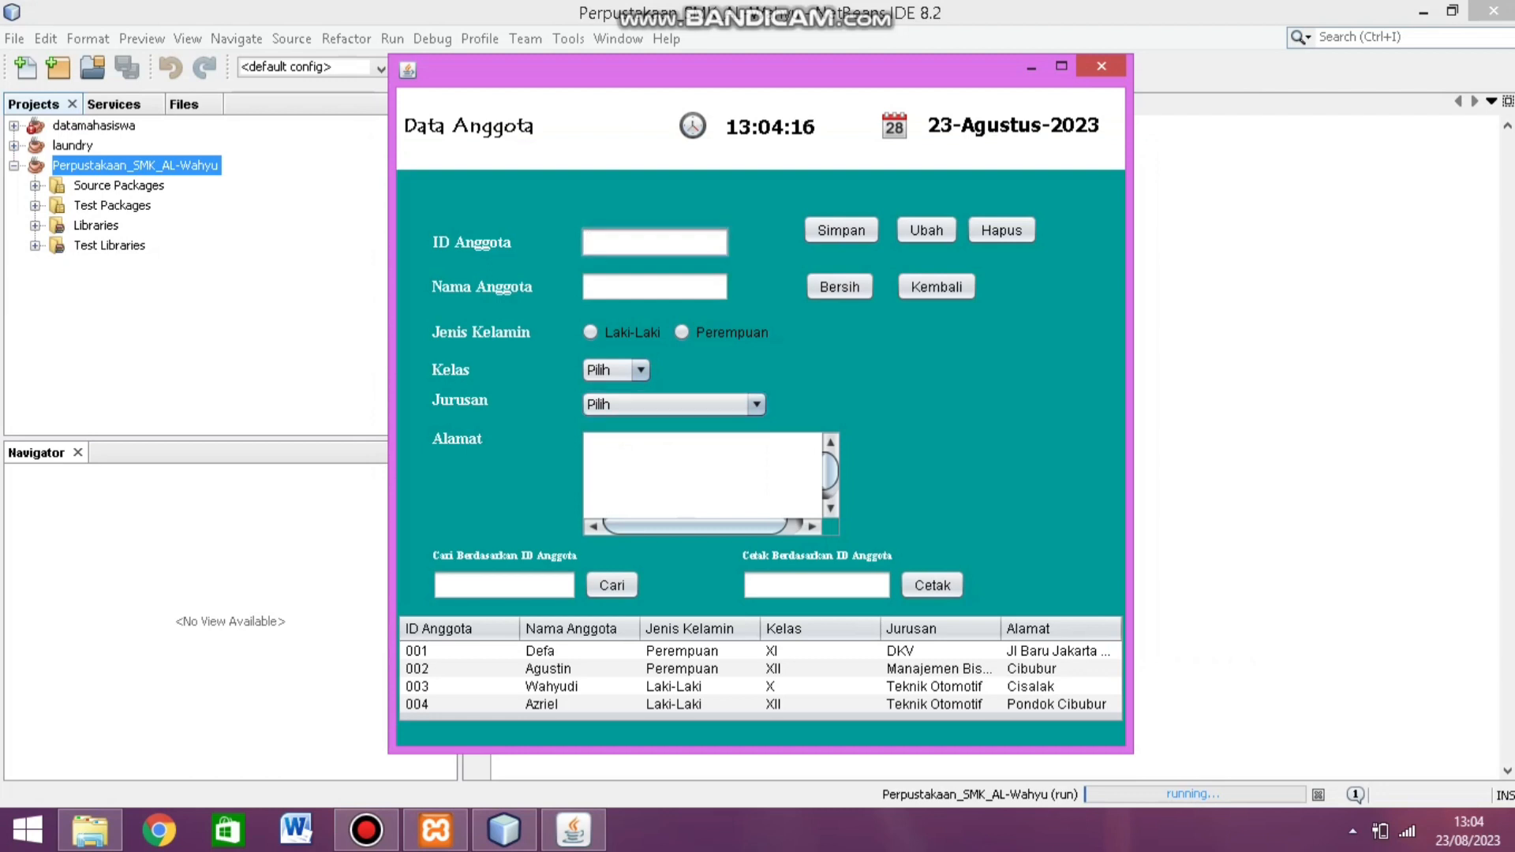
pyautogui.write('005')
pyautogui.click(654, 286)
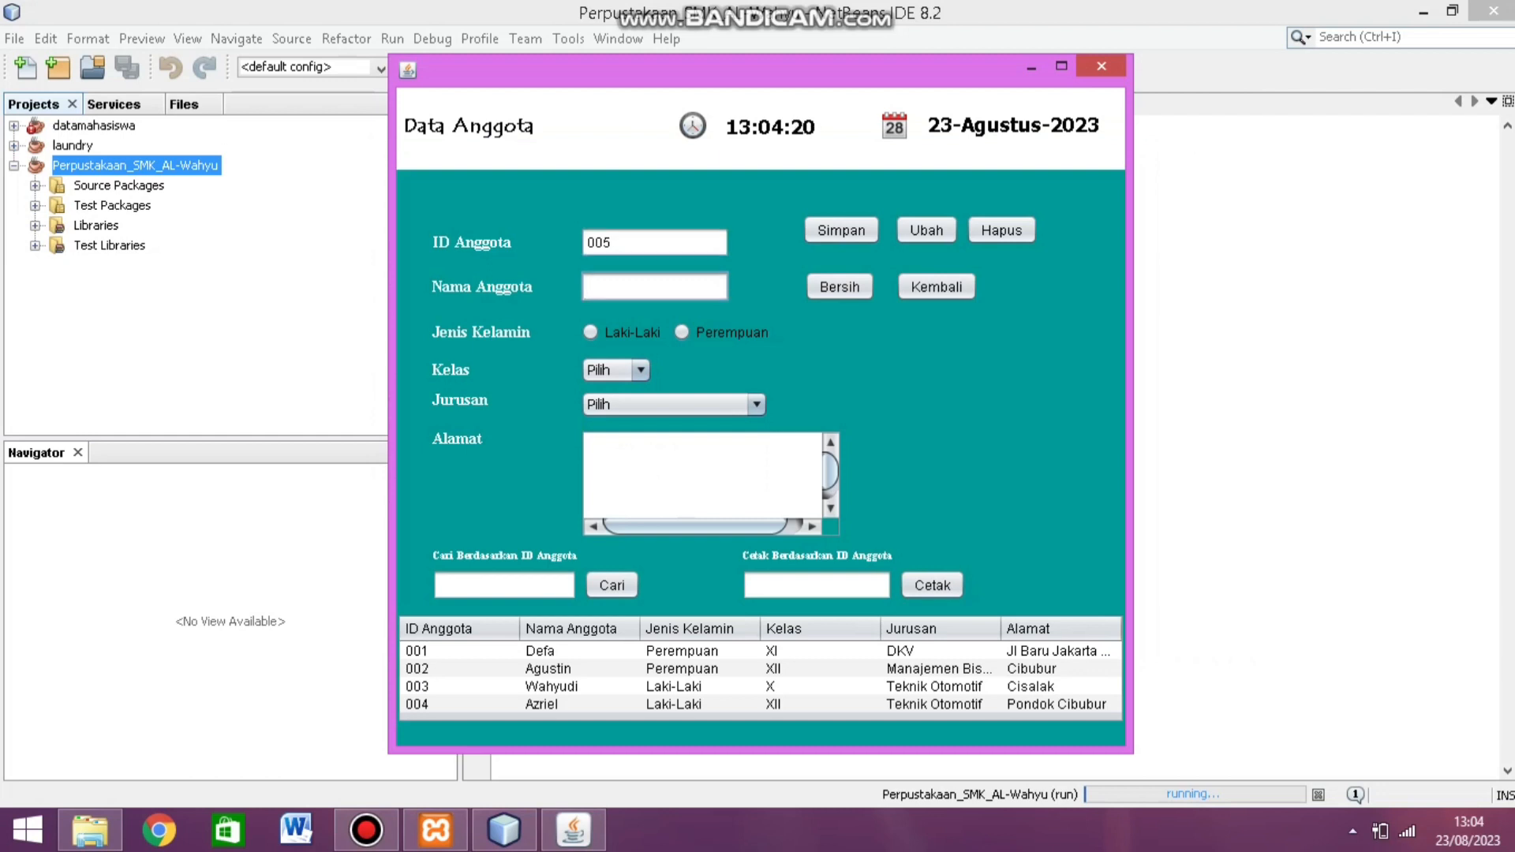
pyautogui.write('L')
pyautogui.write('ag')
pyautogui.press('BackSpace')
pyautogui.write('ng')
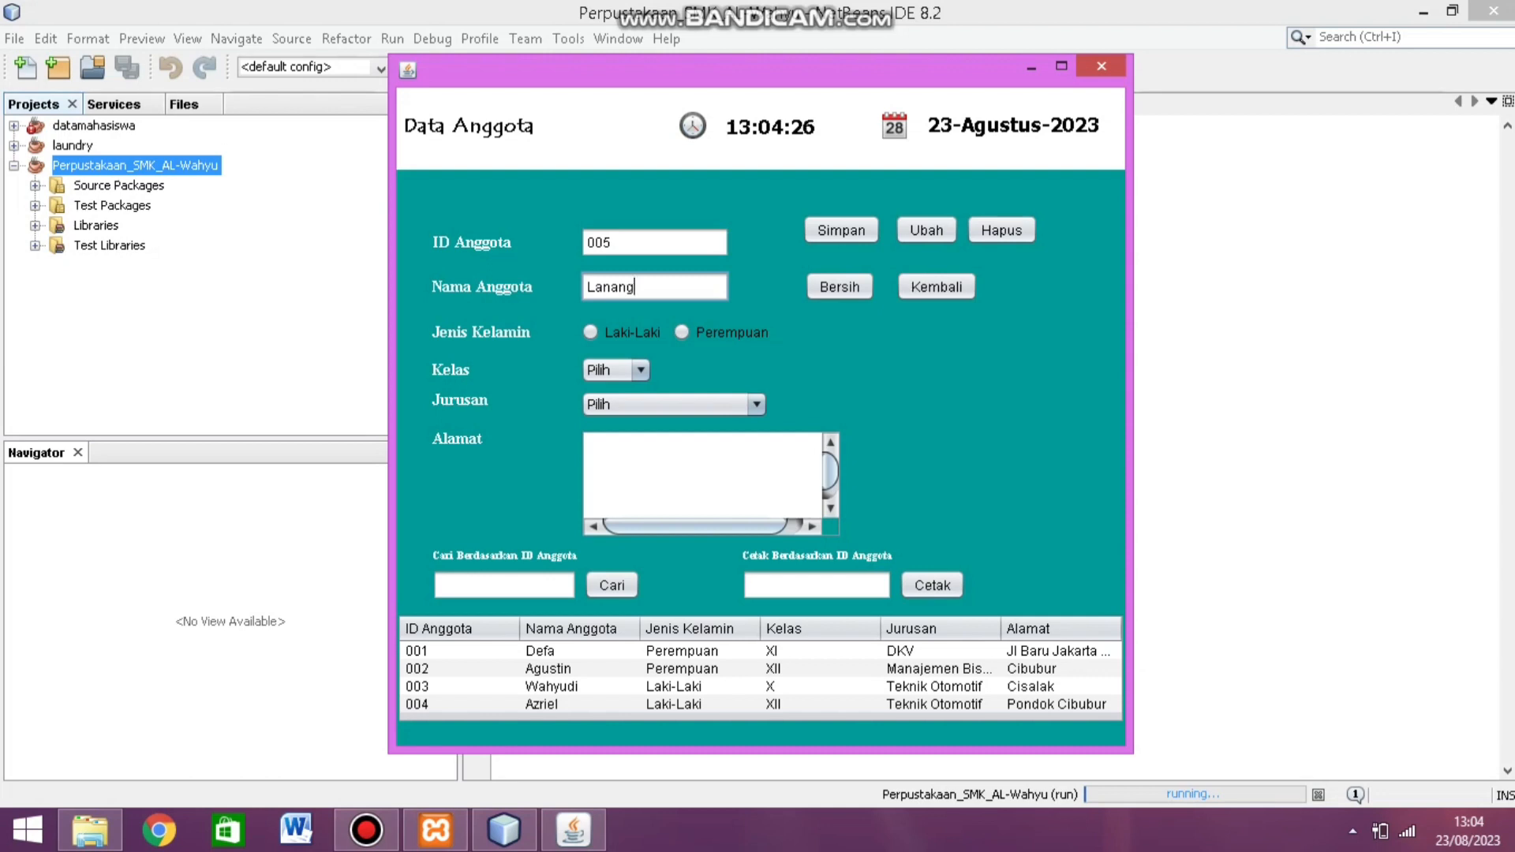
# Step: Set gender Laki-Laki, class X, major DKV and the address, then save the member
pyautogui.click(590, 332)
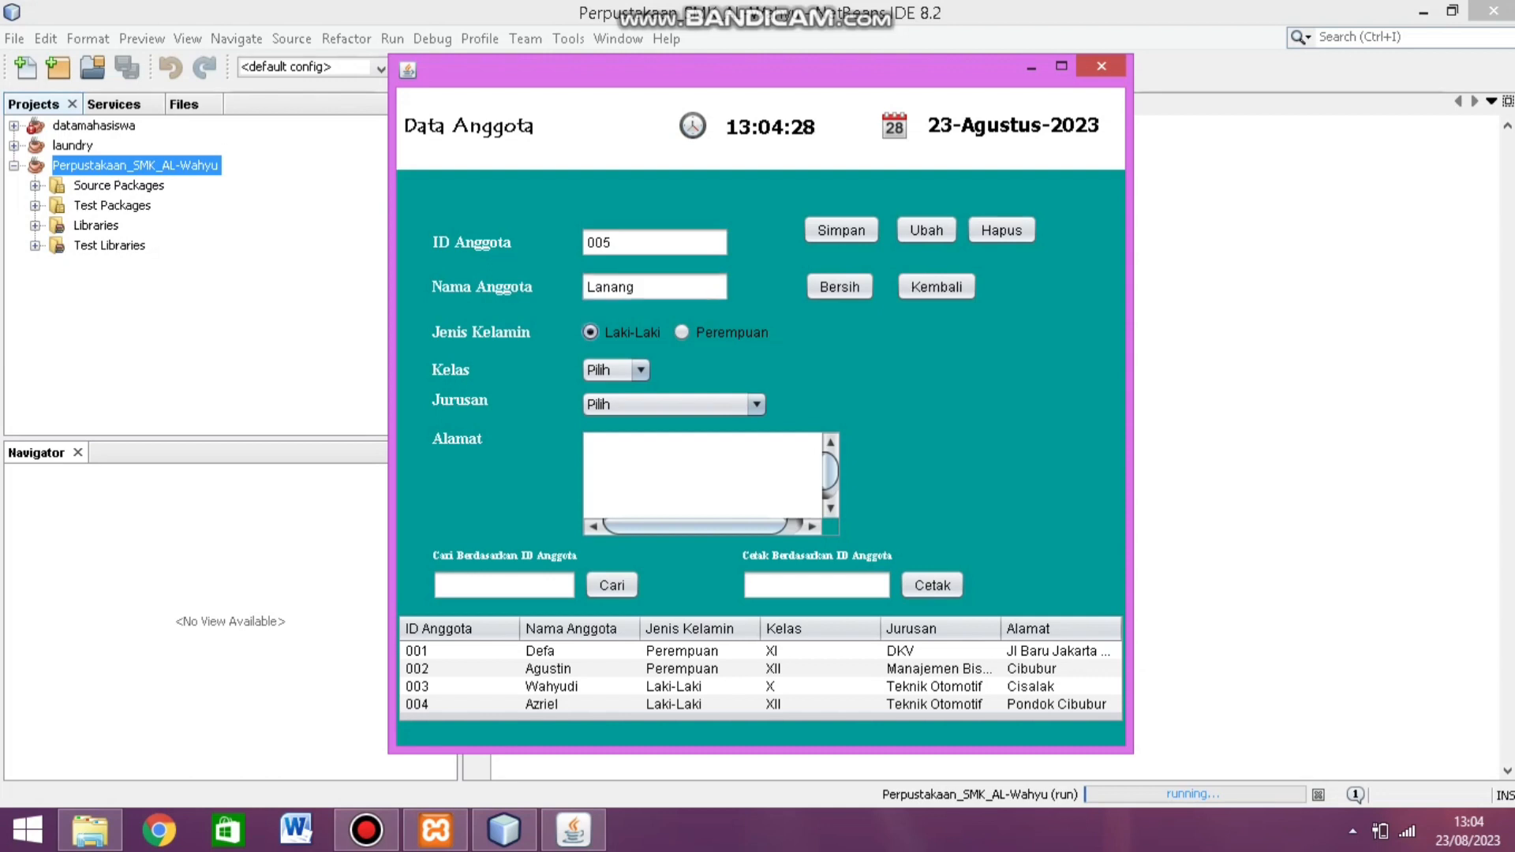
pyautogui.click(615, 371)
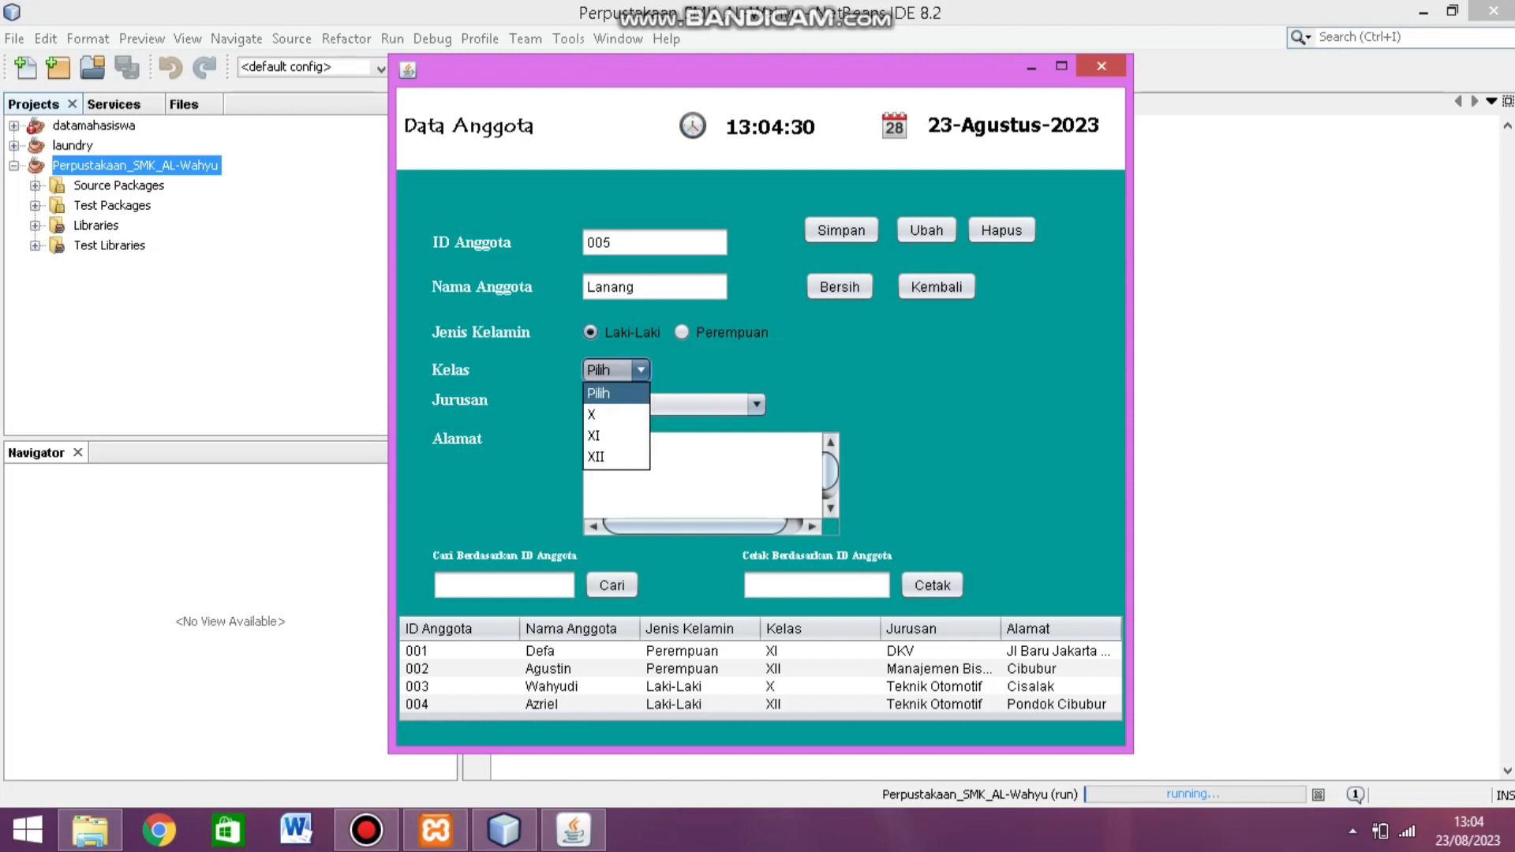
pyautogui.click(592, 415)
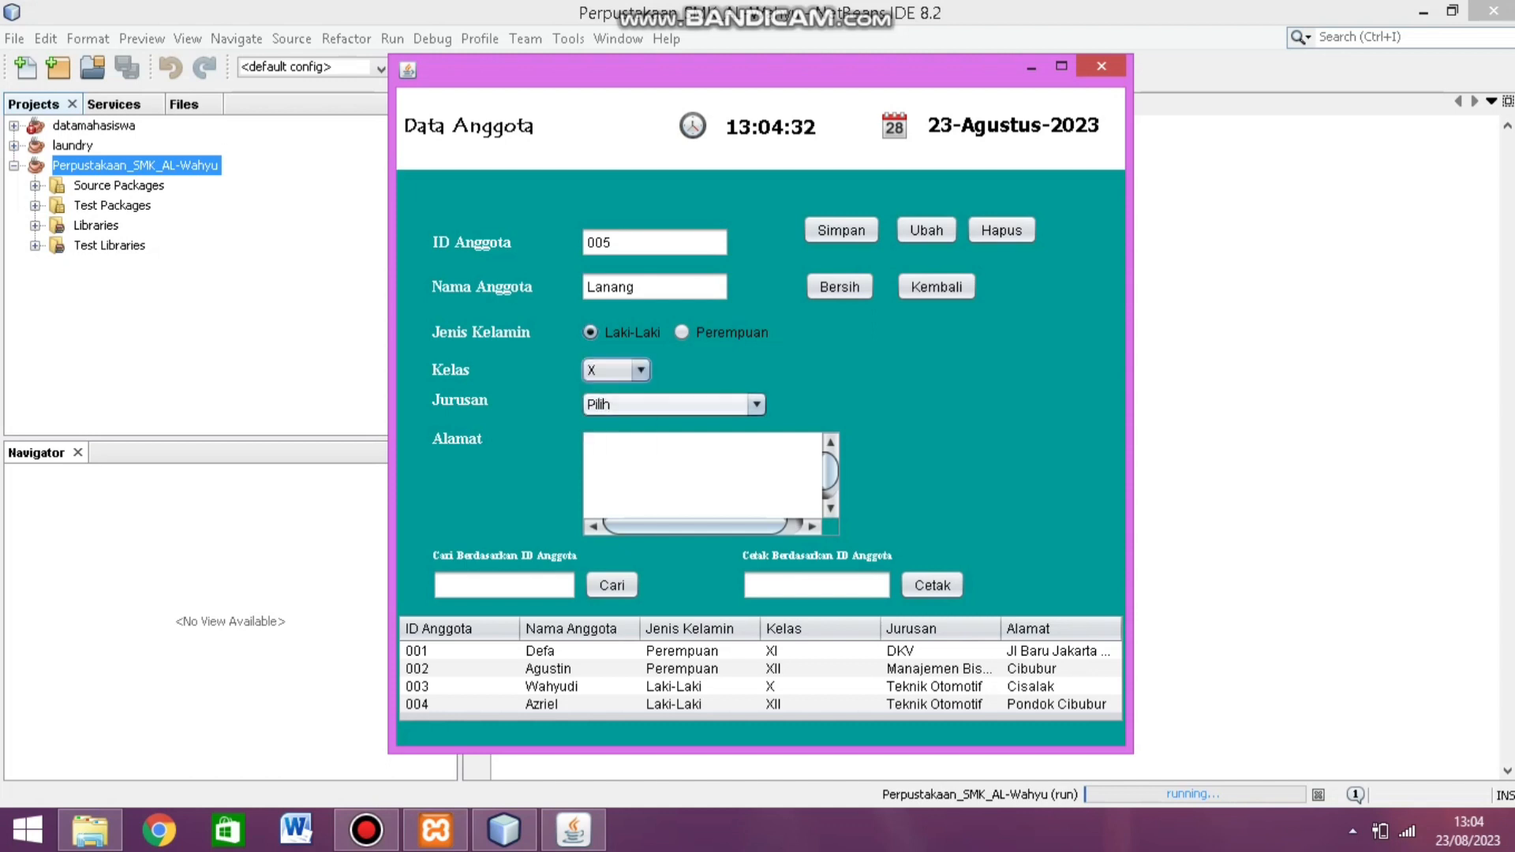
pyautogui.click(675, 404)
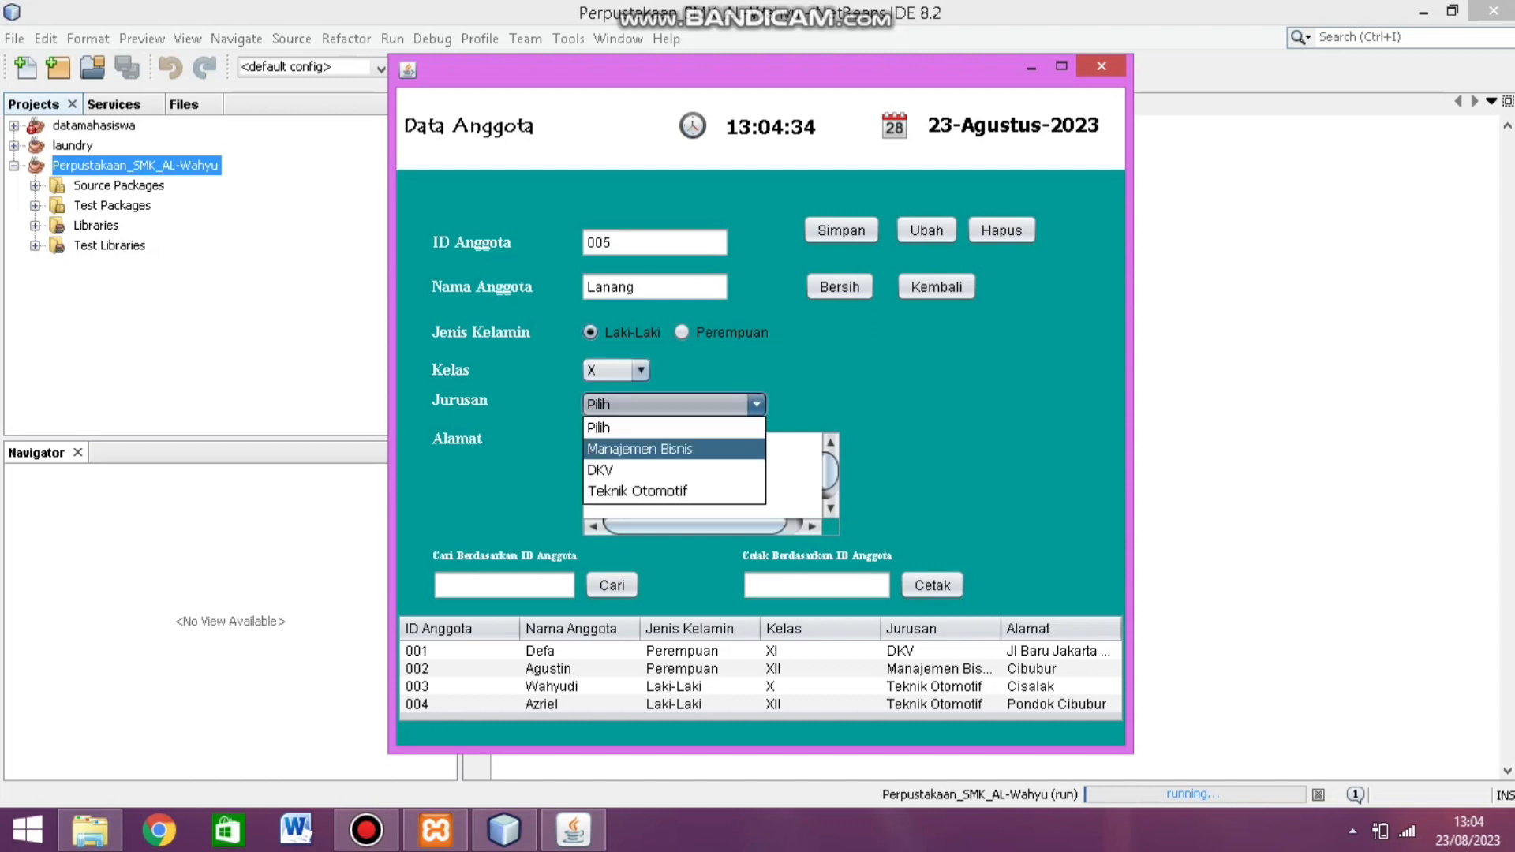
pyautogui.click(600, 469)
pyautogui.click(599, 470)
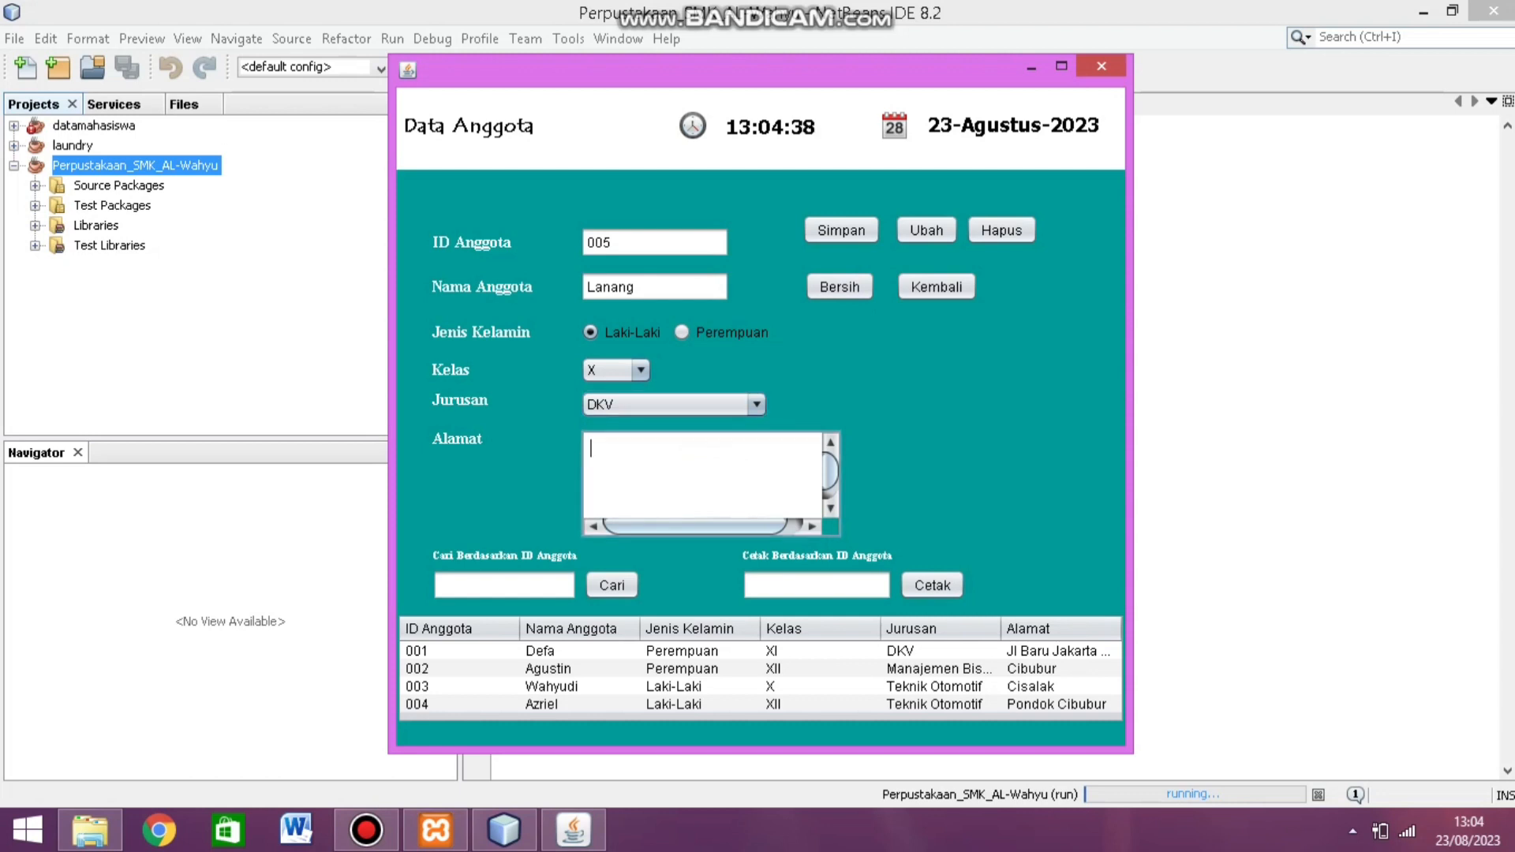
pyautogui.write('Munjul')
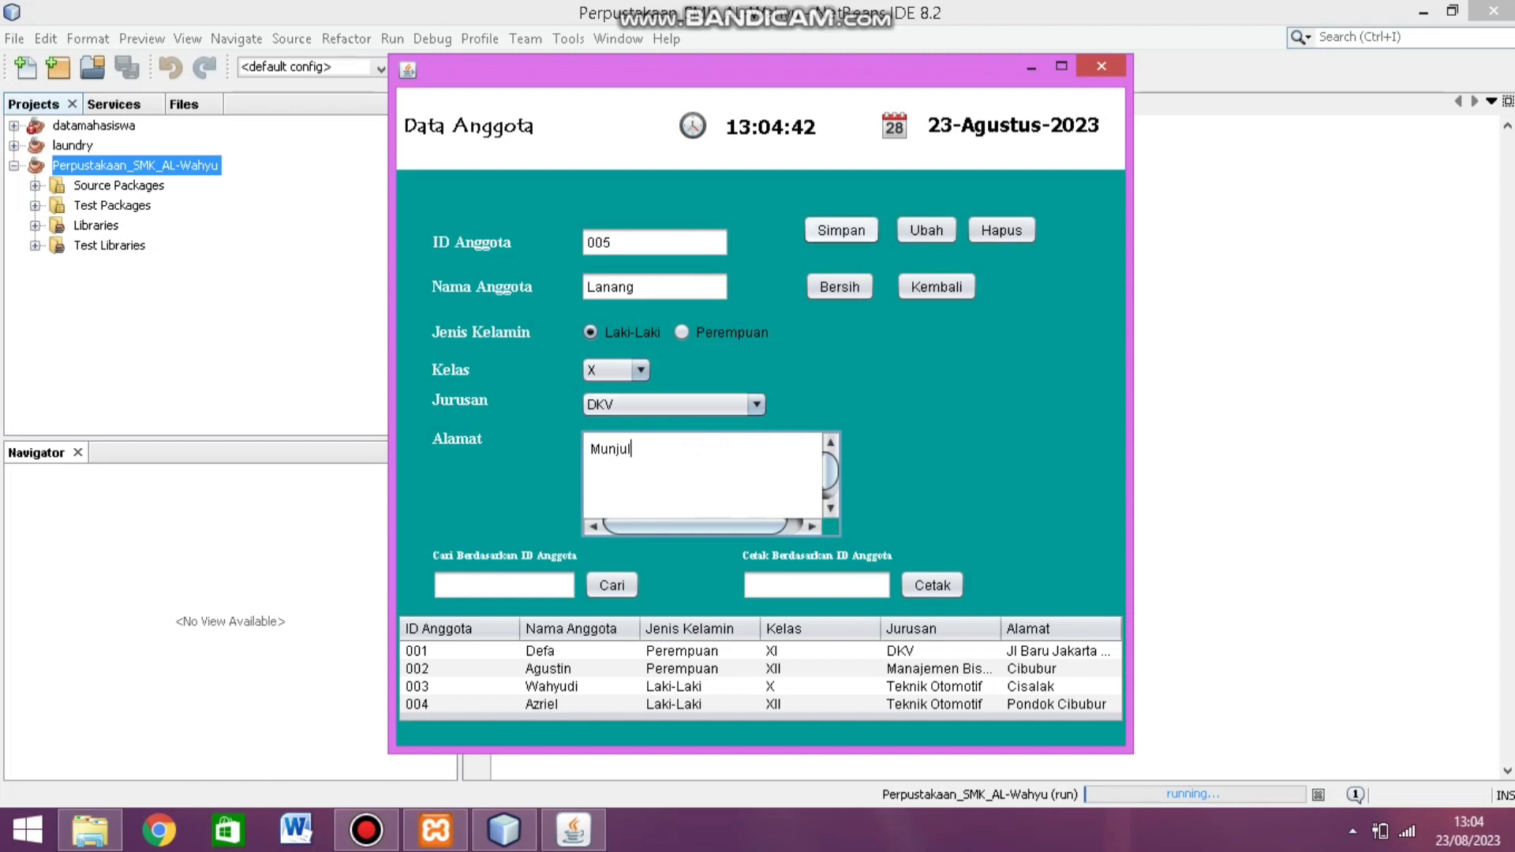
pyautogui.click(841, 229)
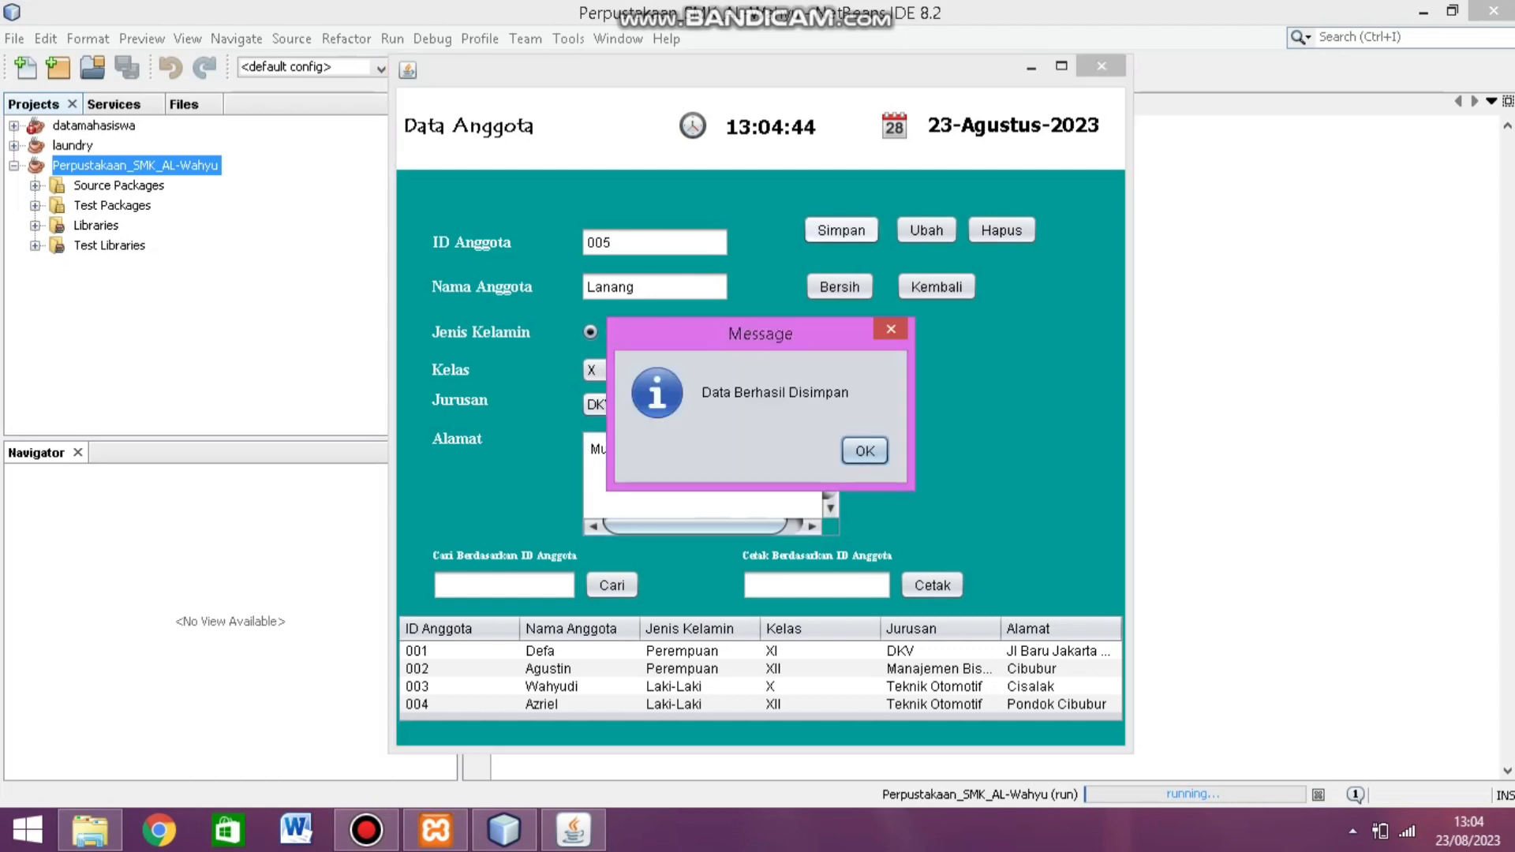
pyautogui.press('Return')
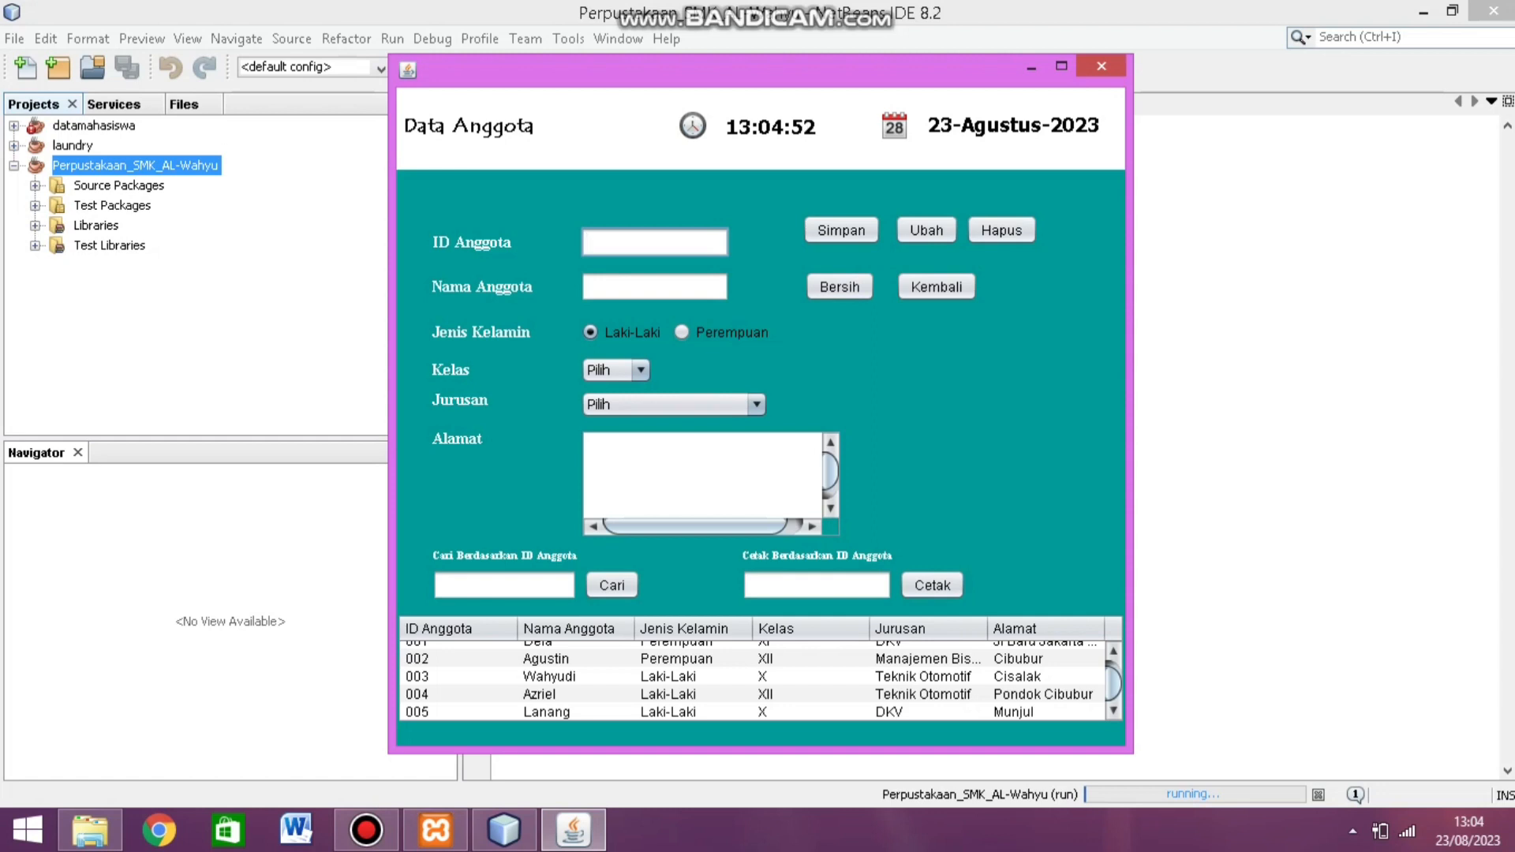
# Step: Load member 003 and set its Jurusan to Manajemen Bisnis, saving with Ubah
pyautogui.click(553, 676)
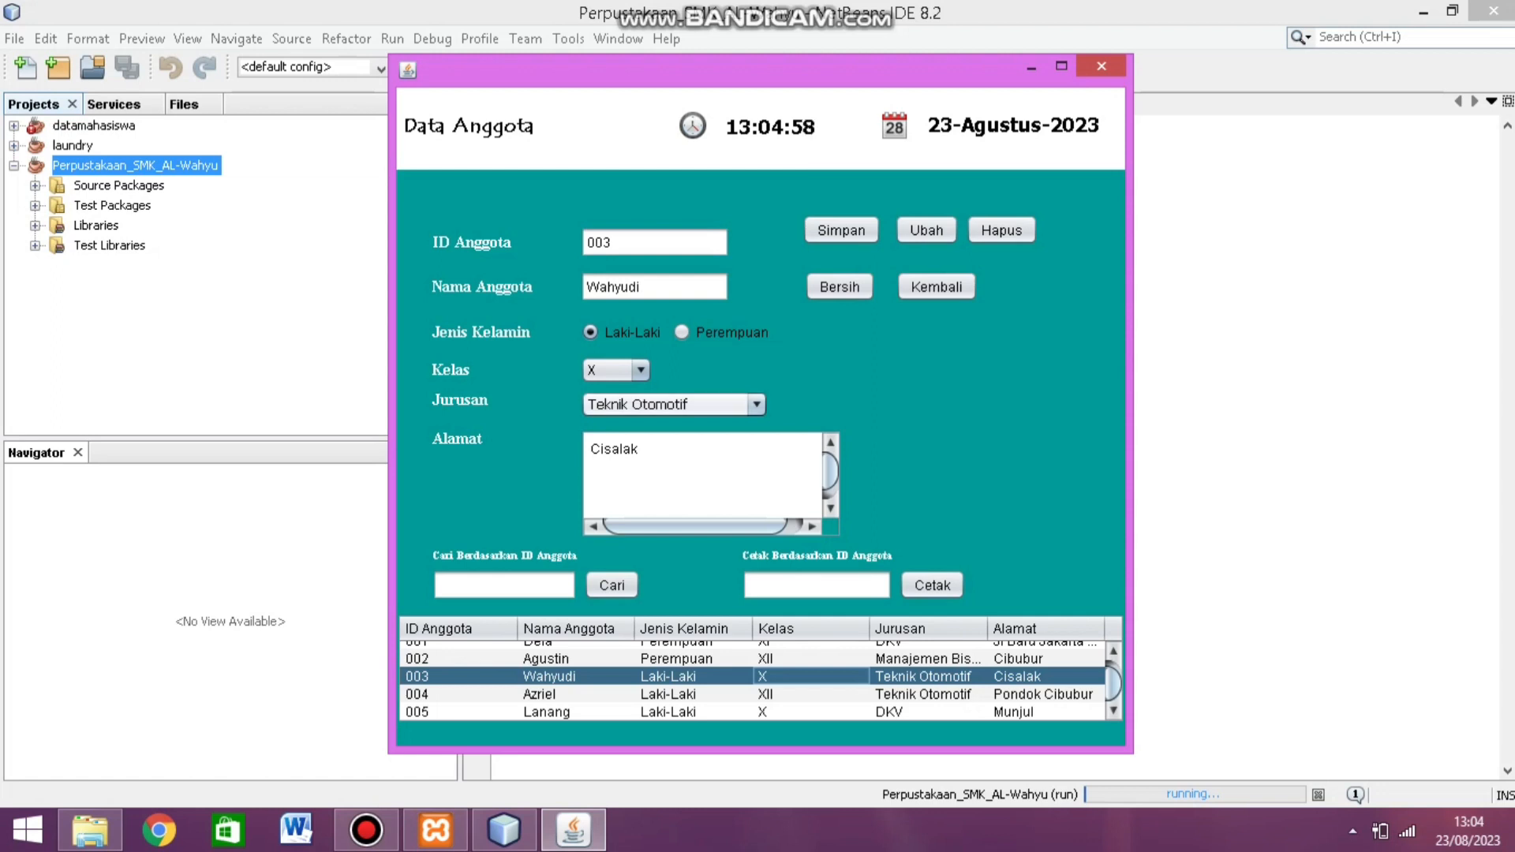
pyautogui.click(756, 404)
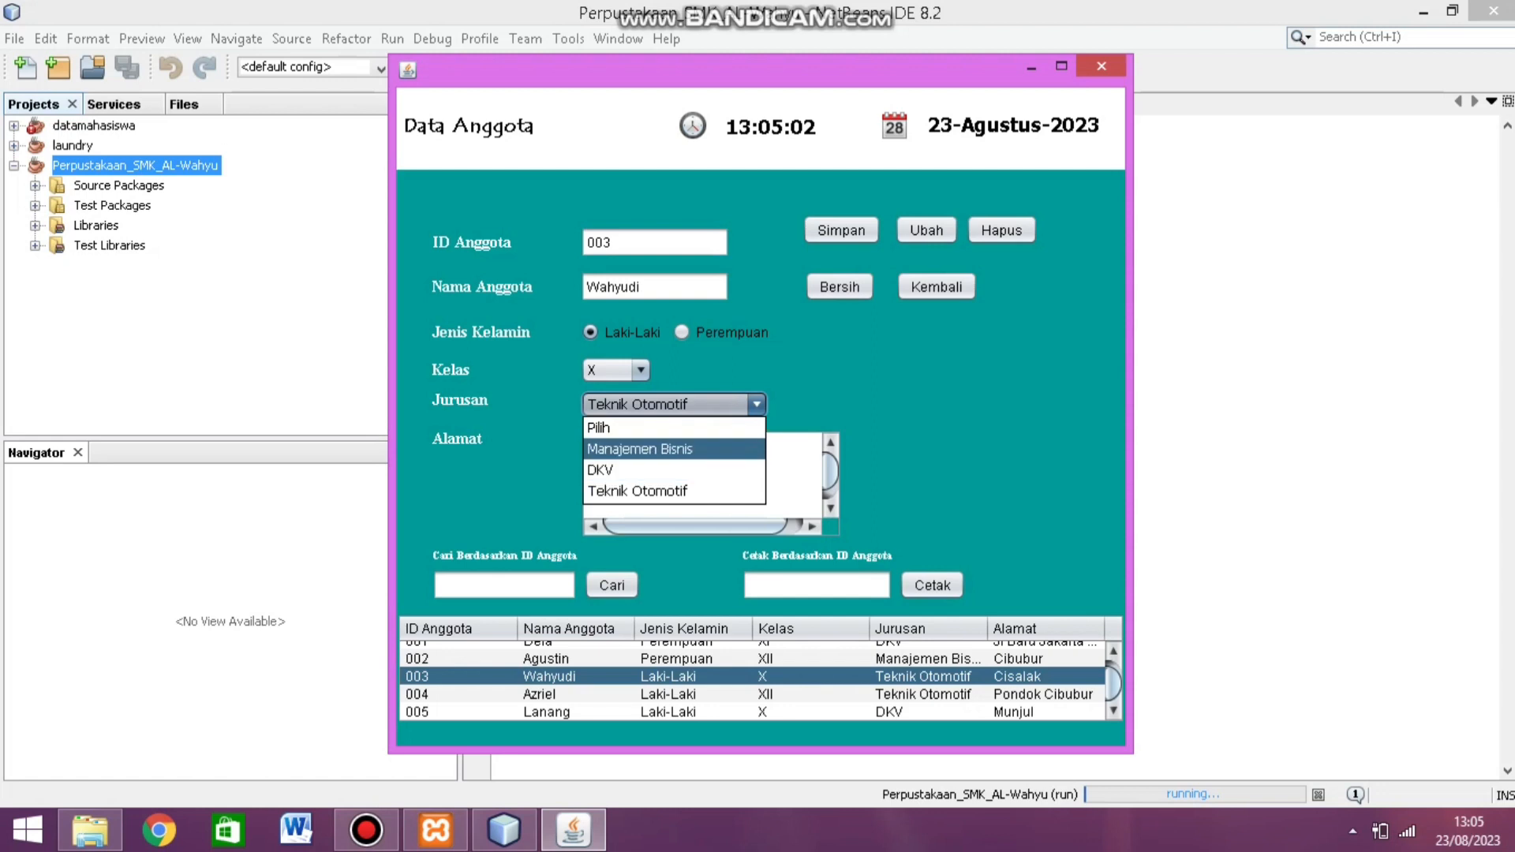
pyautogui.click(639, 448)
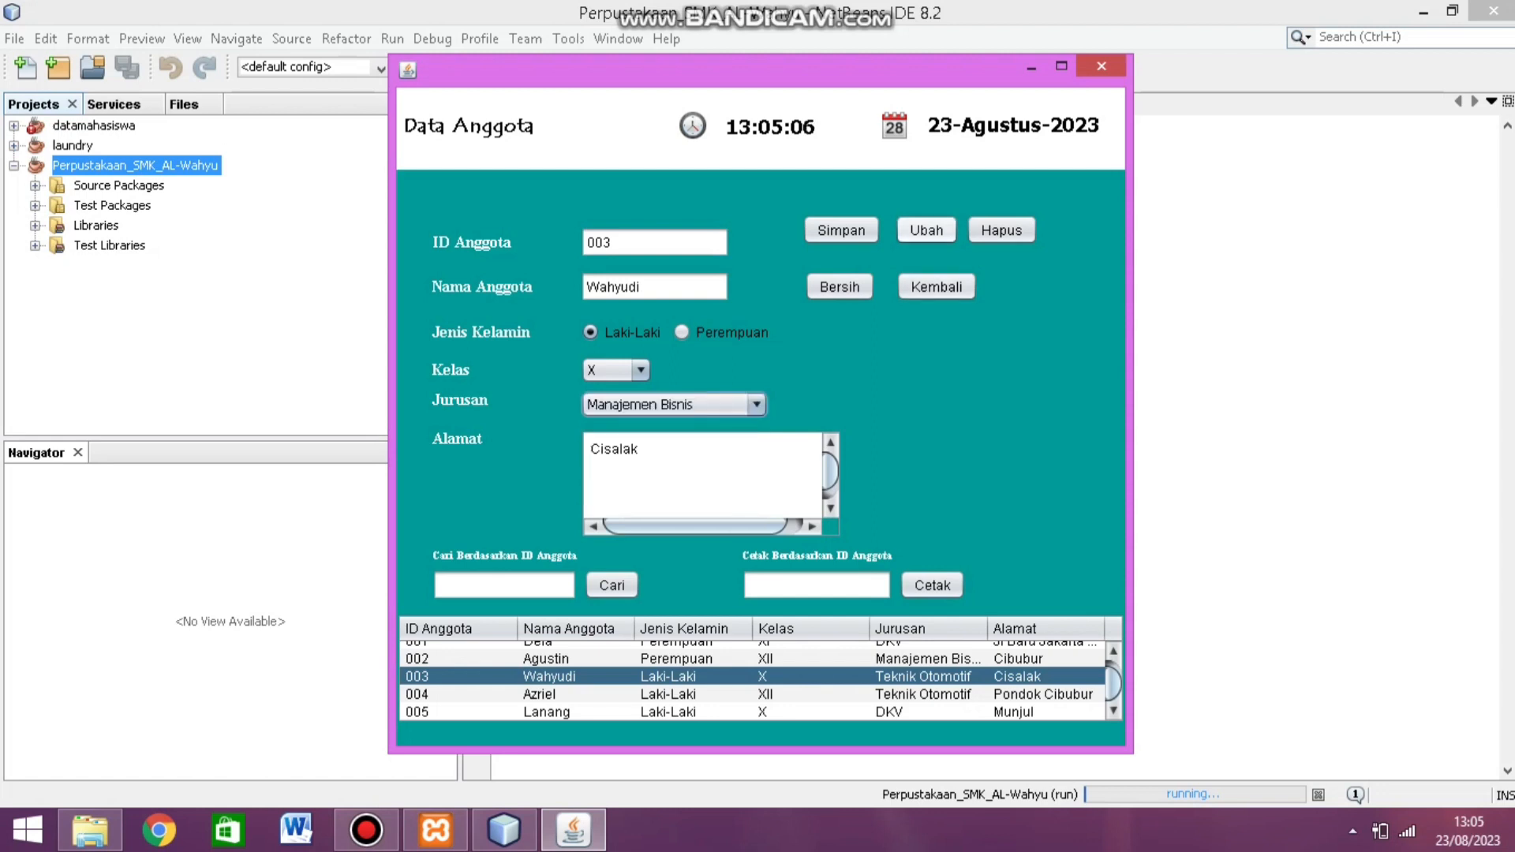
pyautogui.click(927, 229)
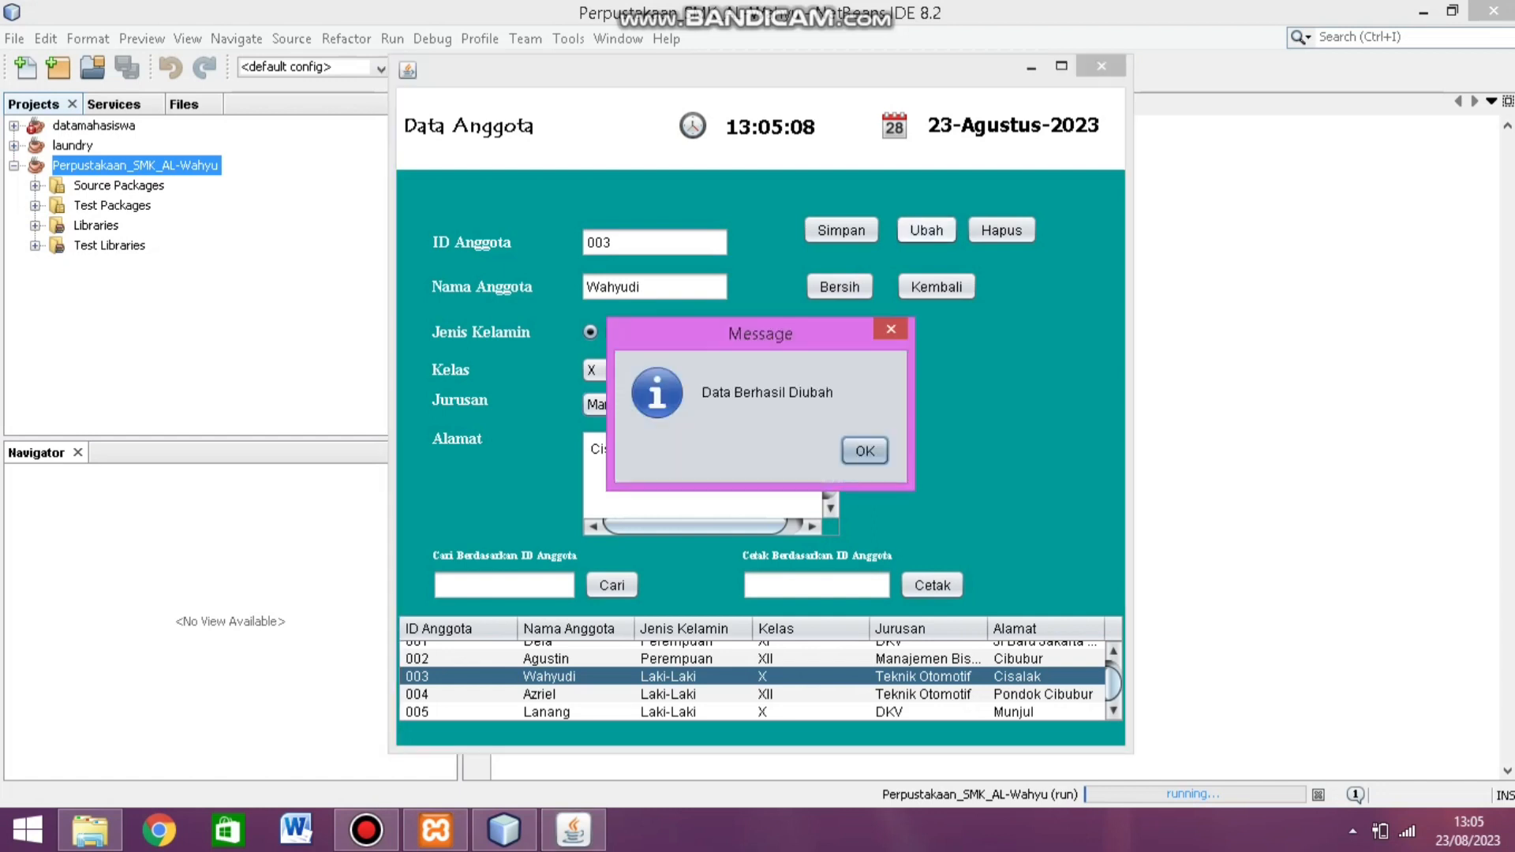
pyautogui.press('Return')
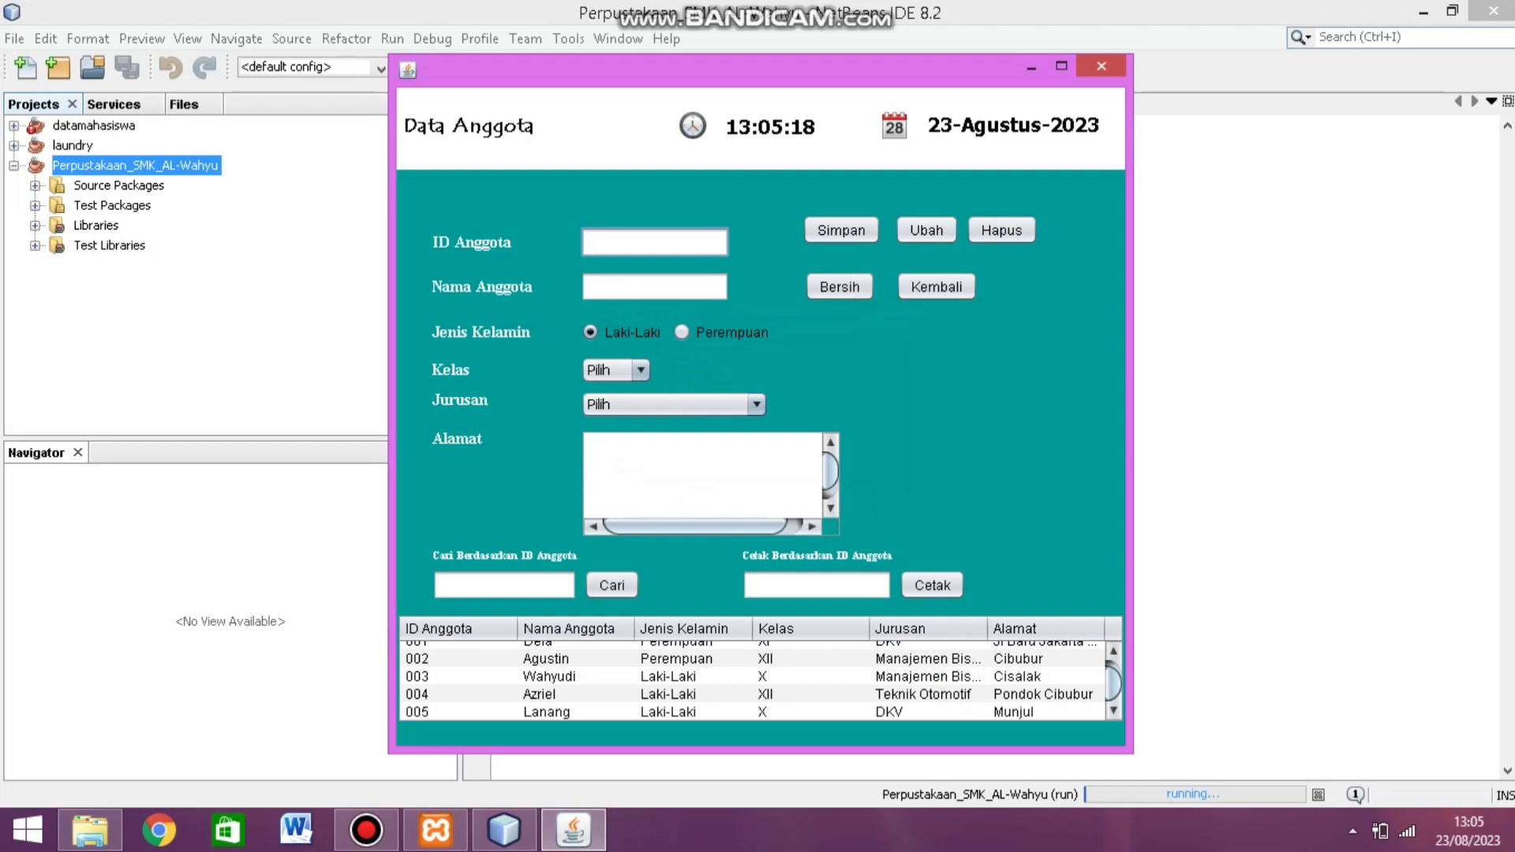
# Step: Select member 005, delete it with Hapus, and confirm the deletion
pyautogui.click(547, 712)
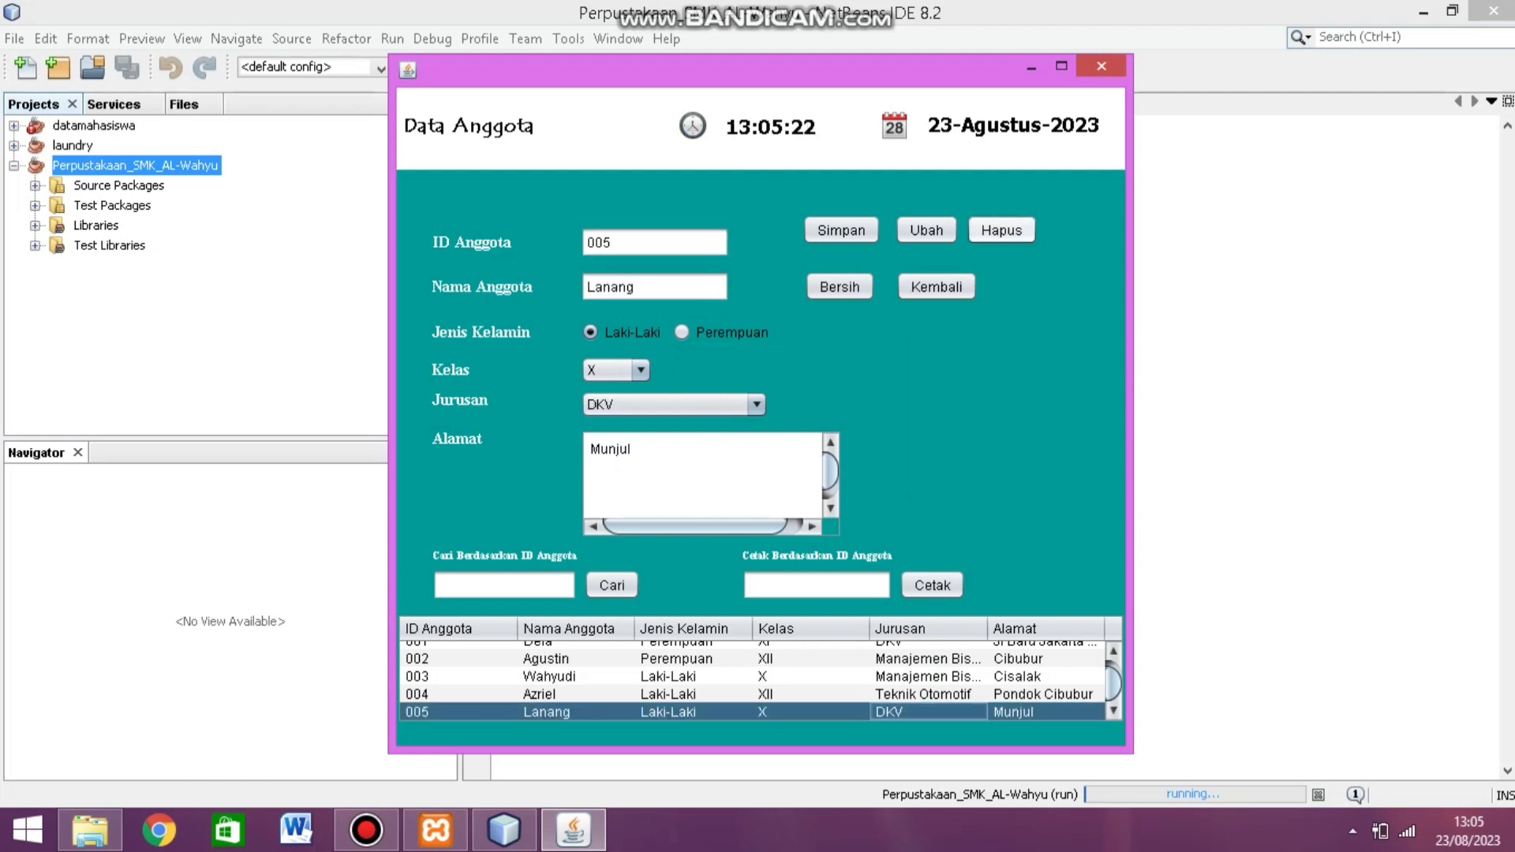
pyautogui.click(1001, 230)
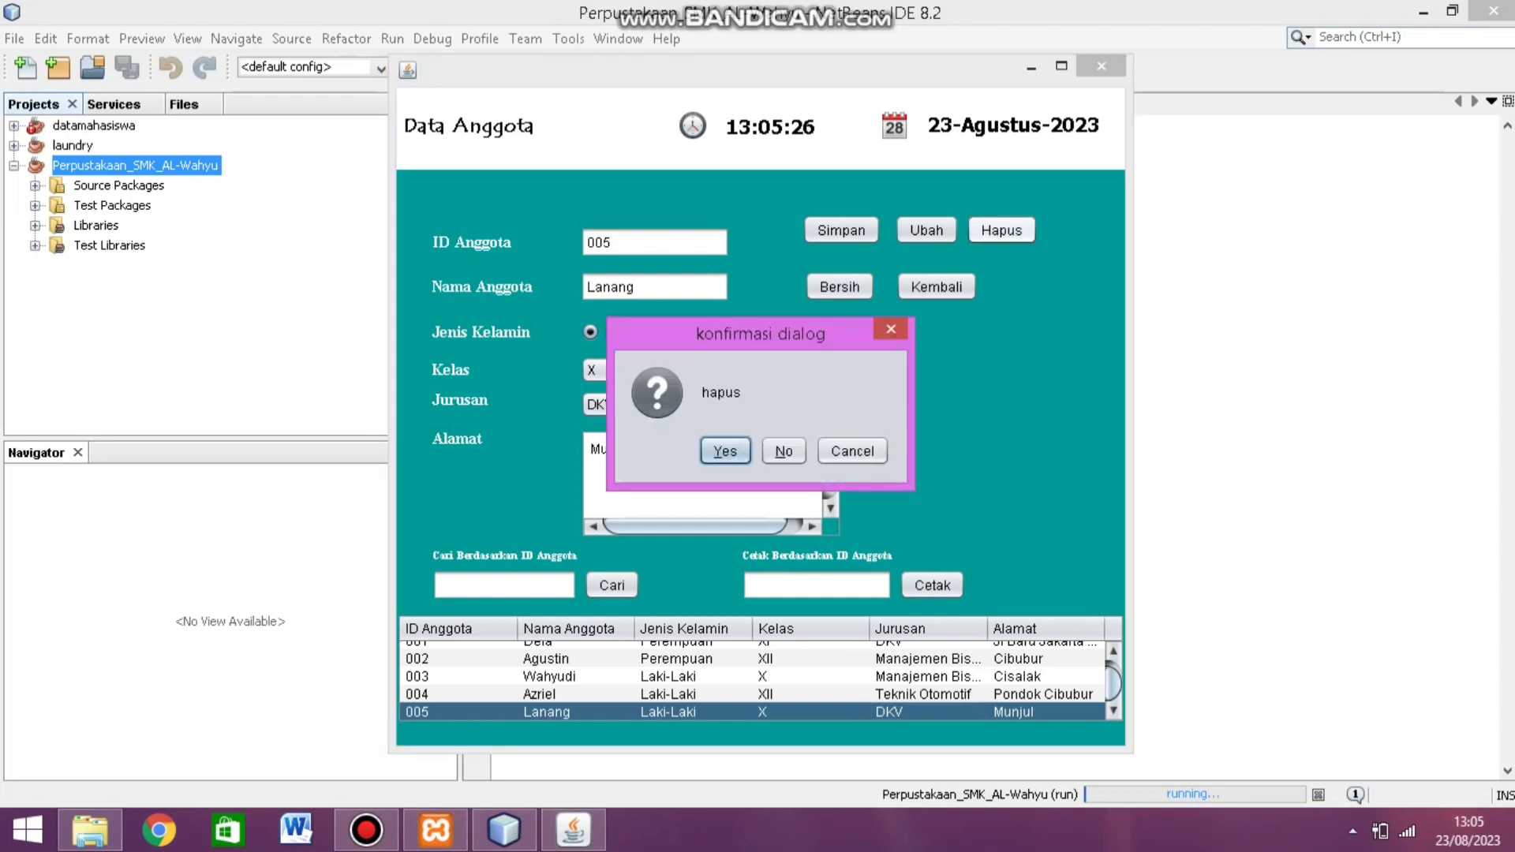
pyautogui.press('Return')
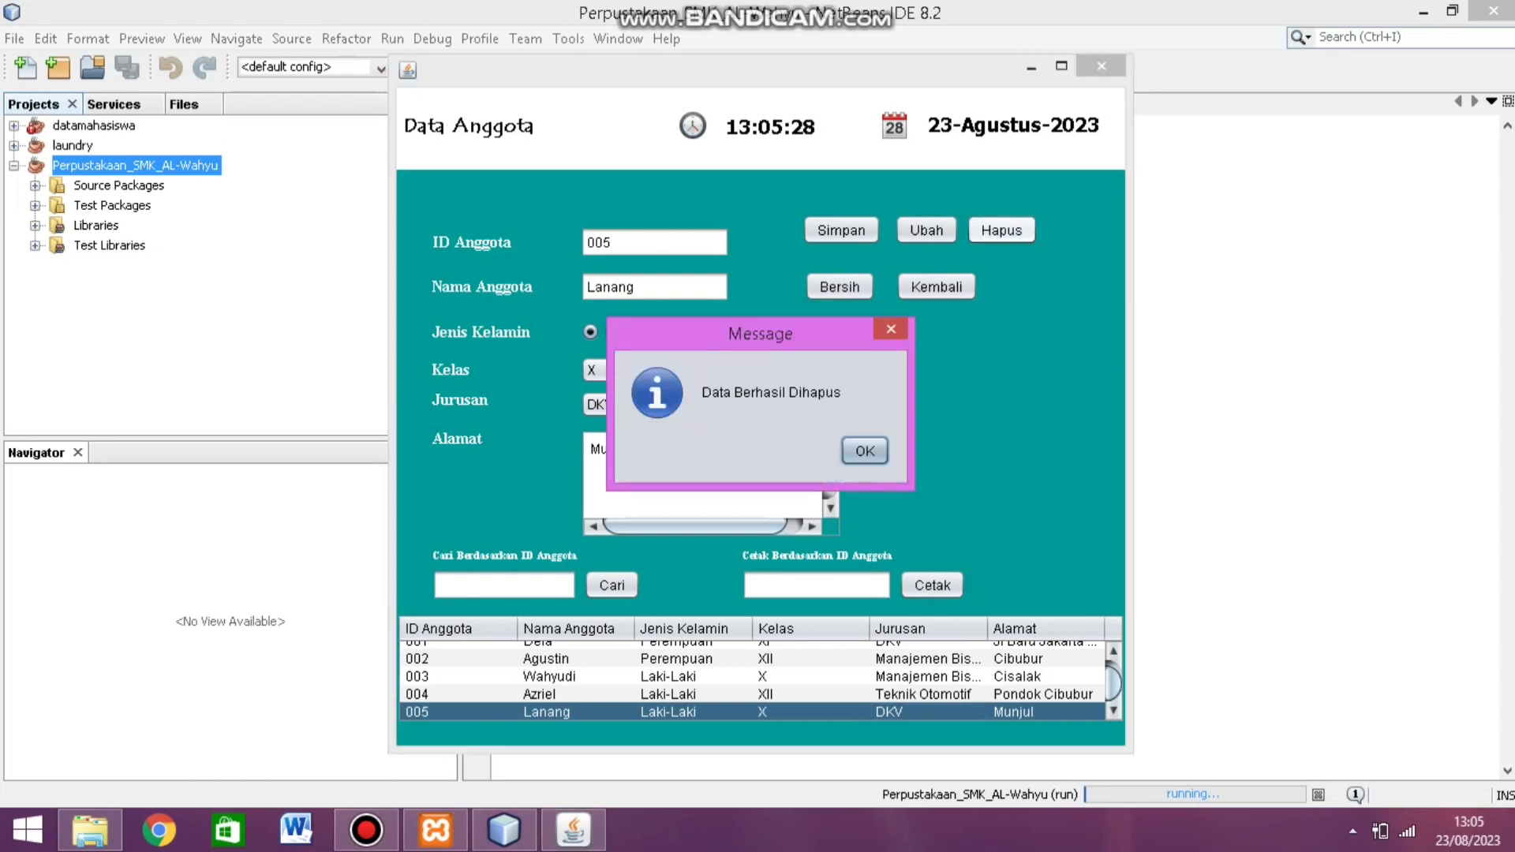
pyautogui.press('Return')
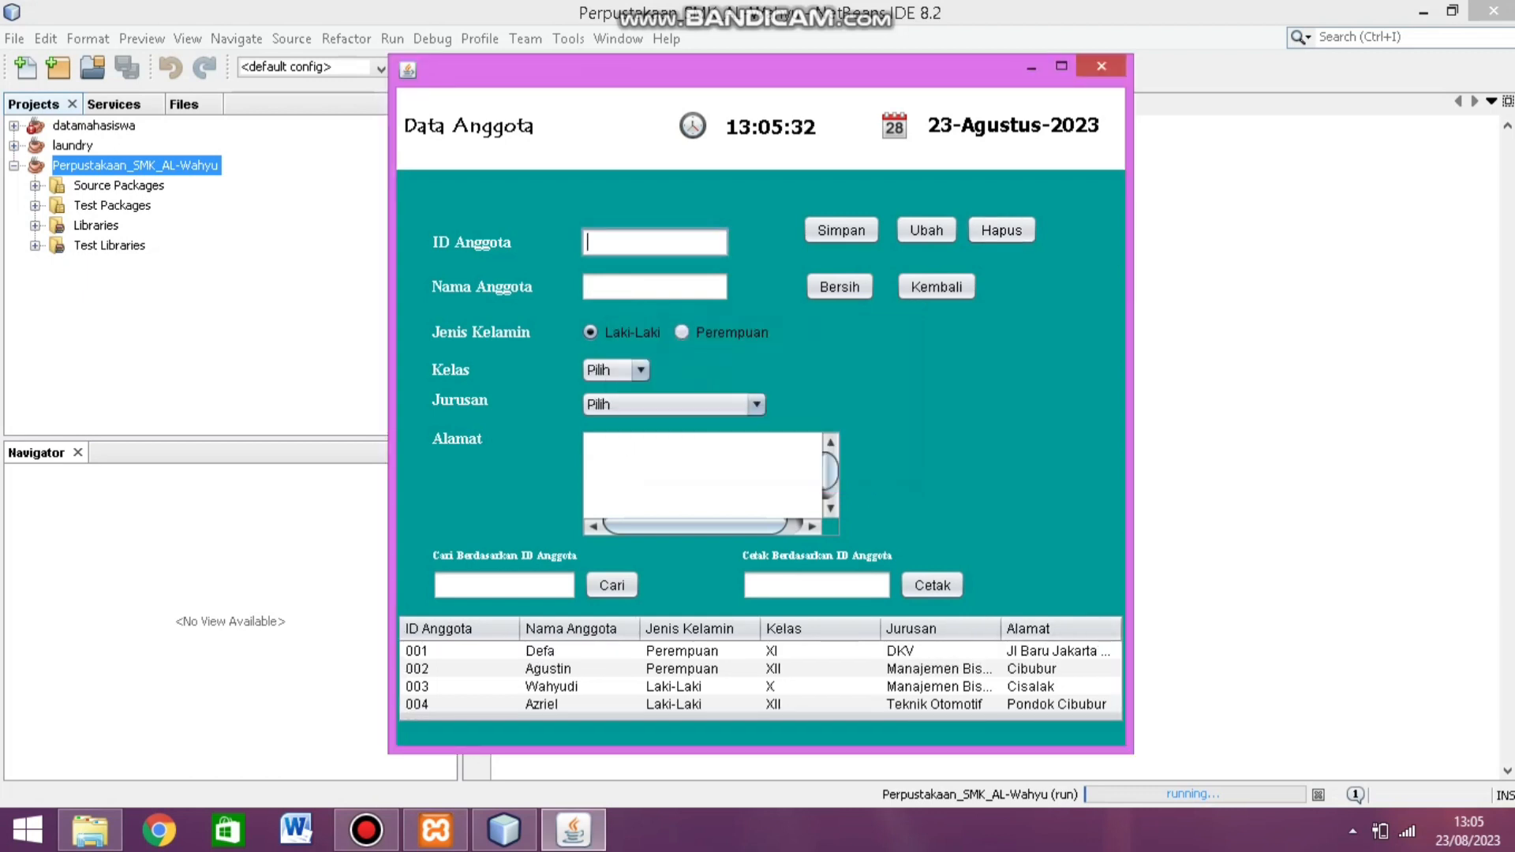
# Step: Search members by ID 002, select the result, and clear the form with Bersih
pyautogui.click(504, 584)
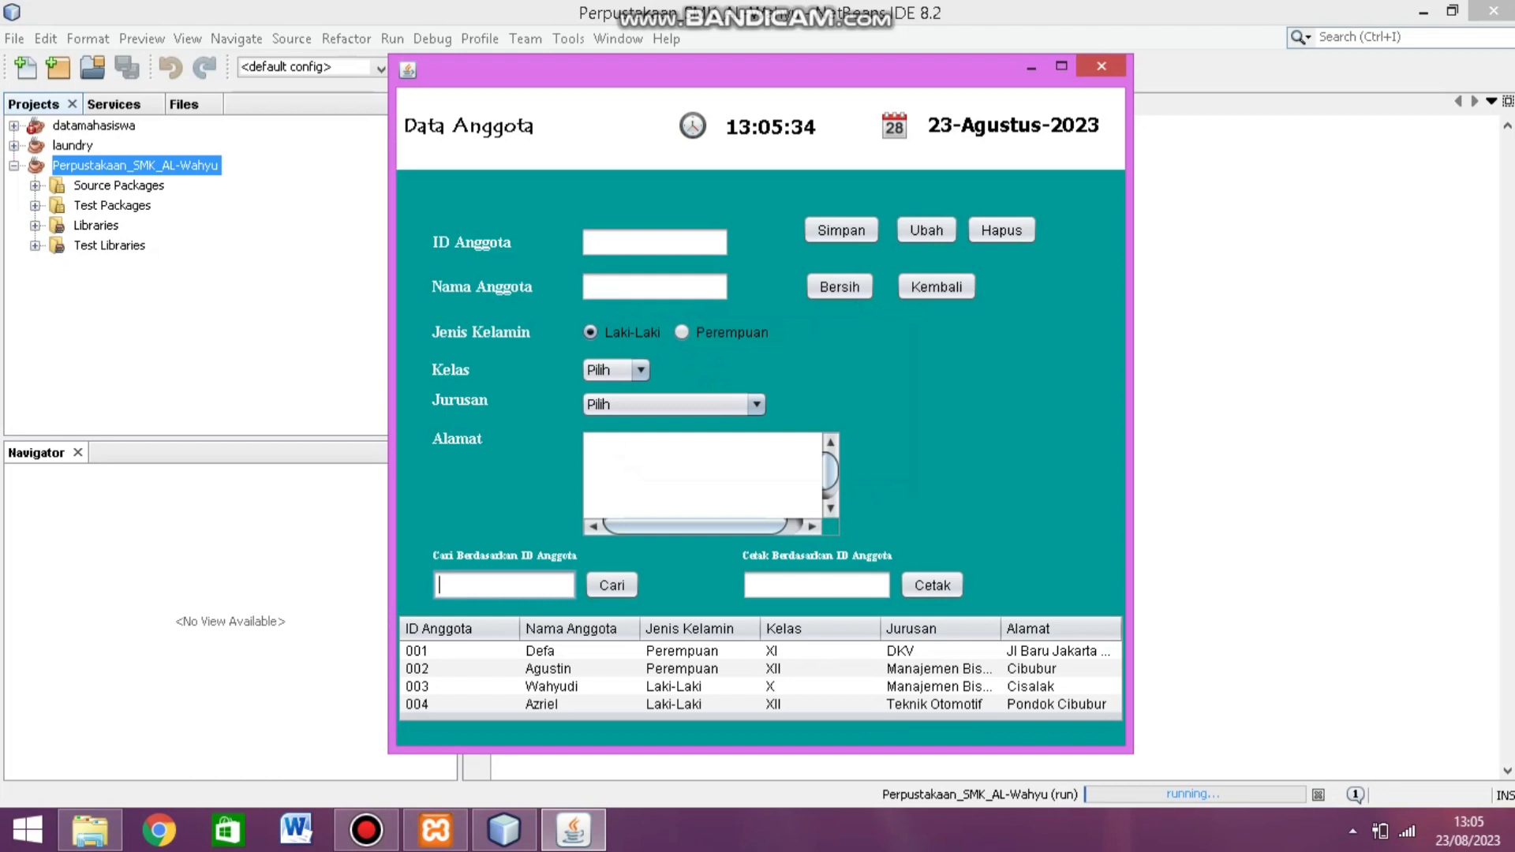
pyautogui.write('002')
pyautogui.click(612, 585)
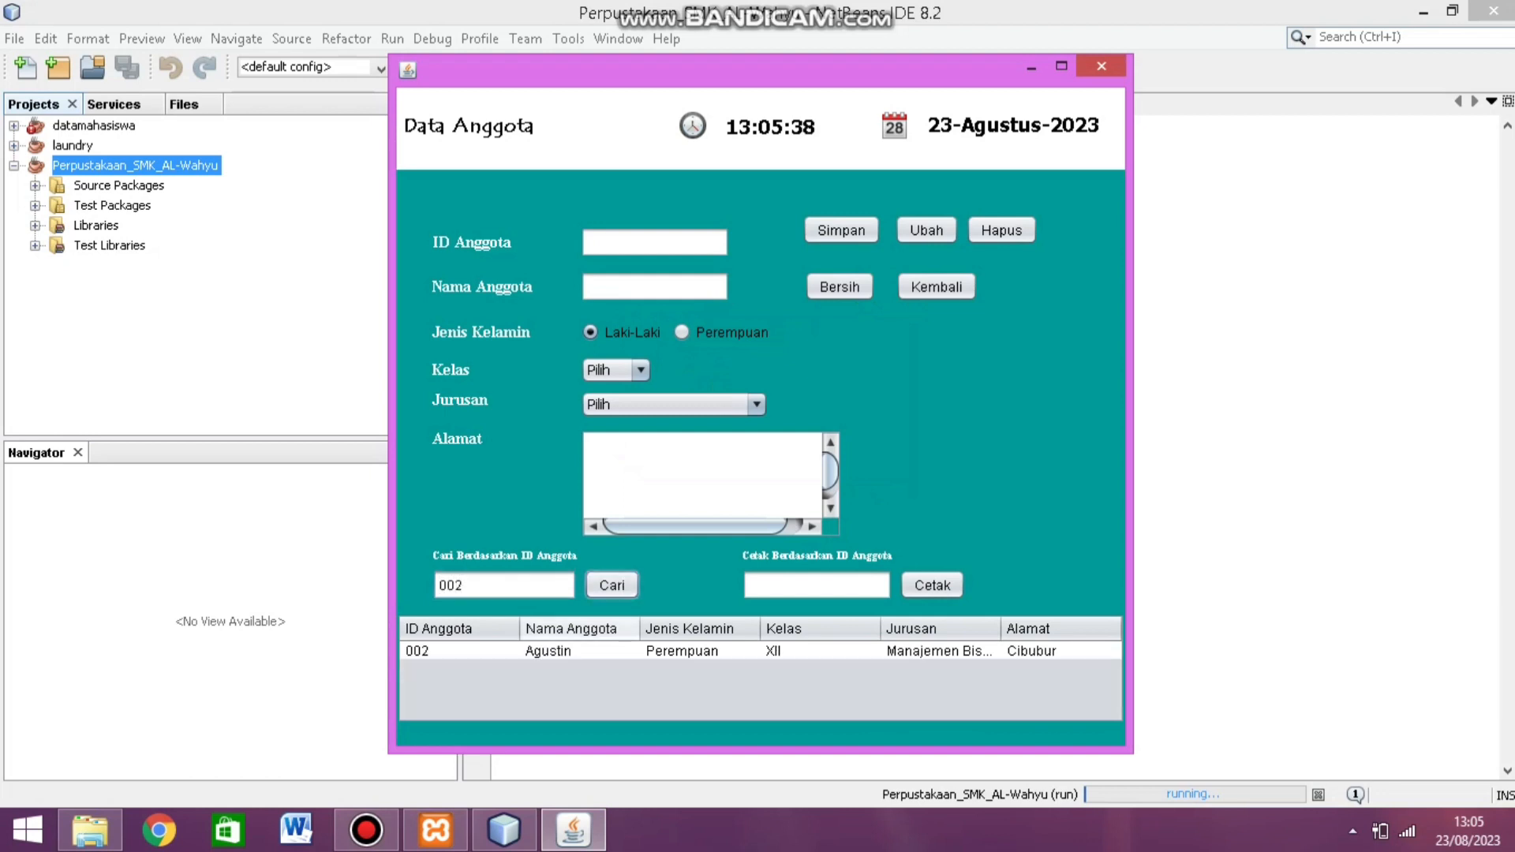
pyautogui.click(579, 651)
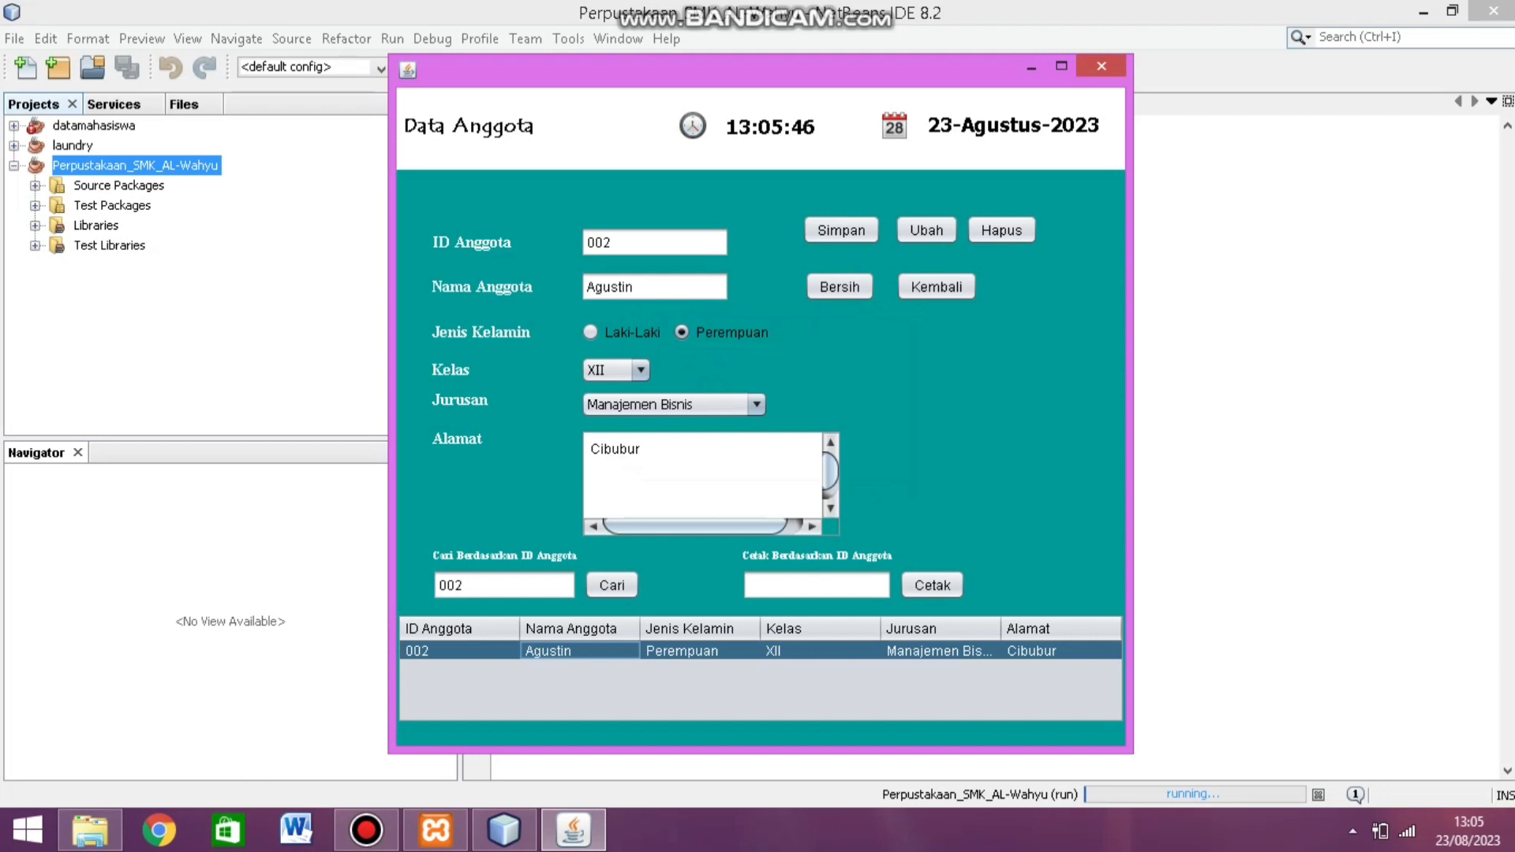
pyautogui.click(838, 287)
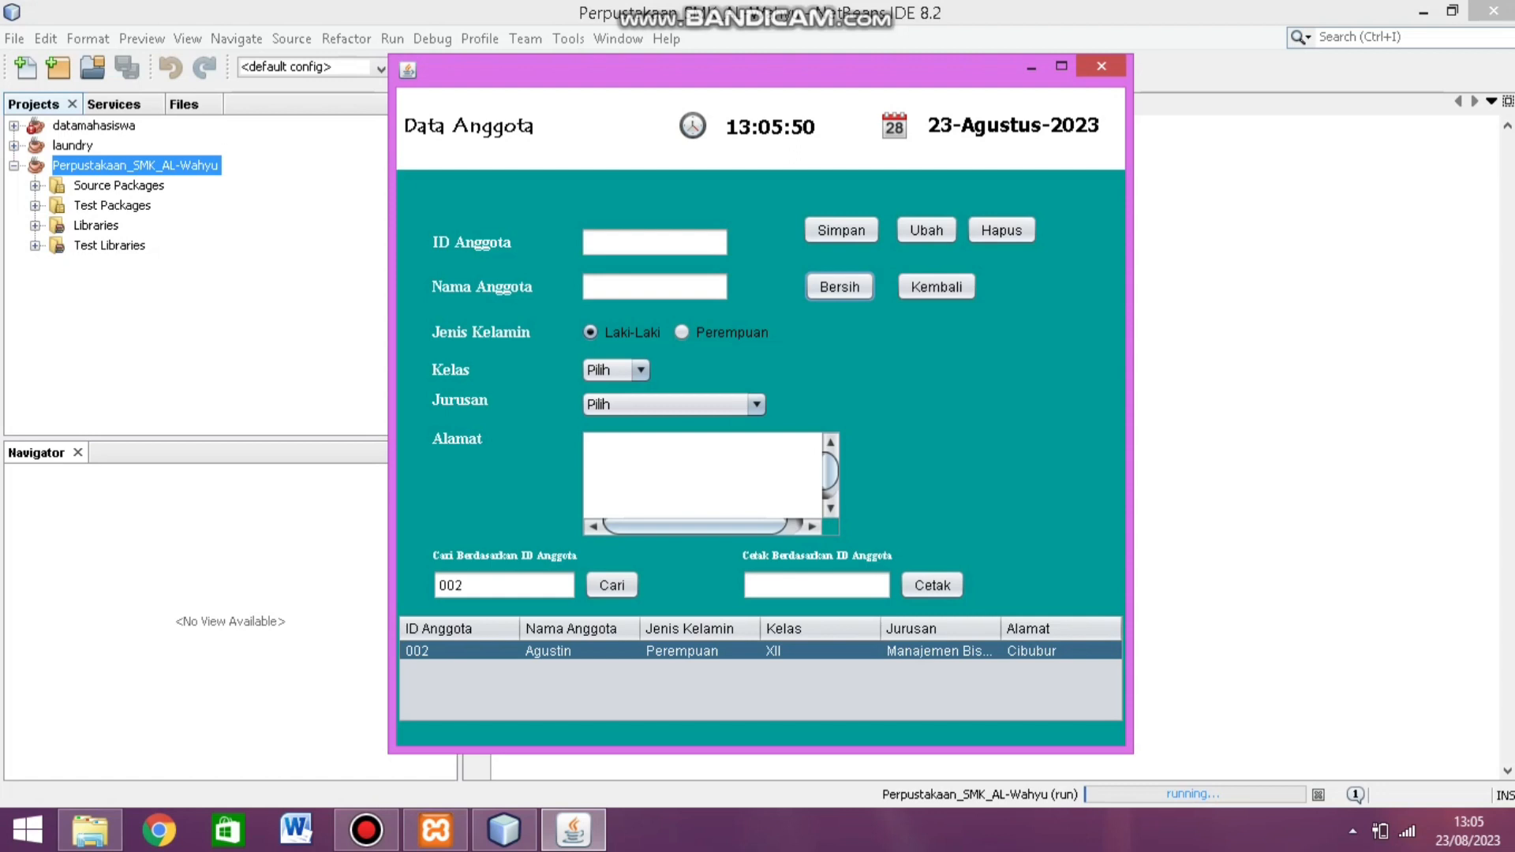
# Step: Print member 001's library card, review it in JasperViewer, and close the report
pyautogui.click(816, 584)
pyautogui.write('001')
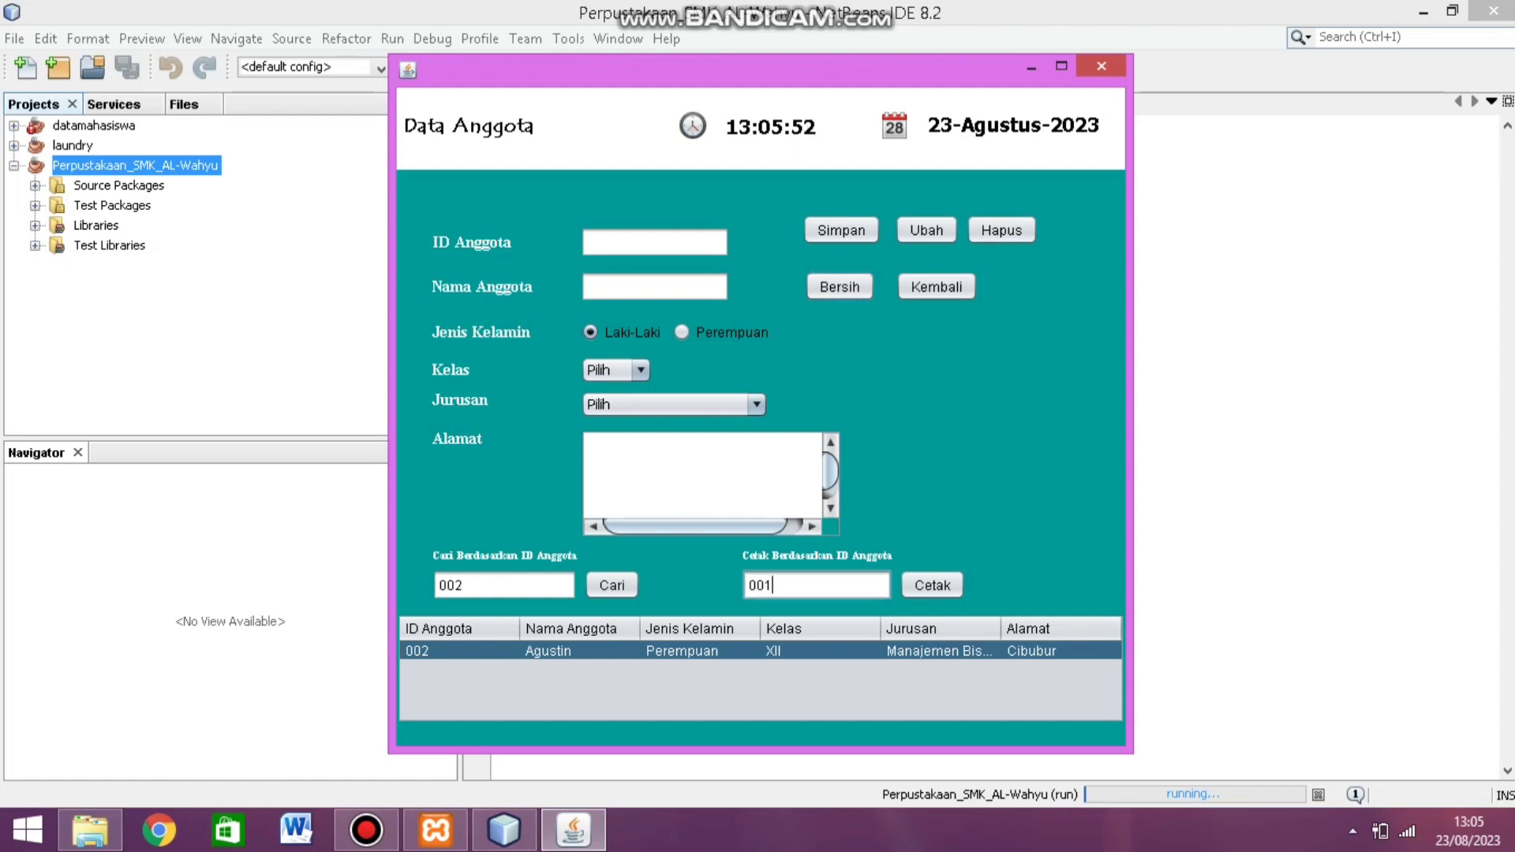
pyautogui.click(931, 584)
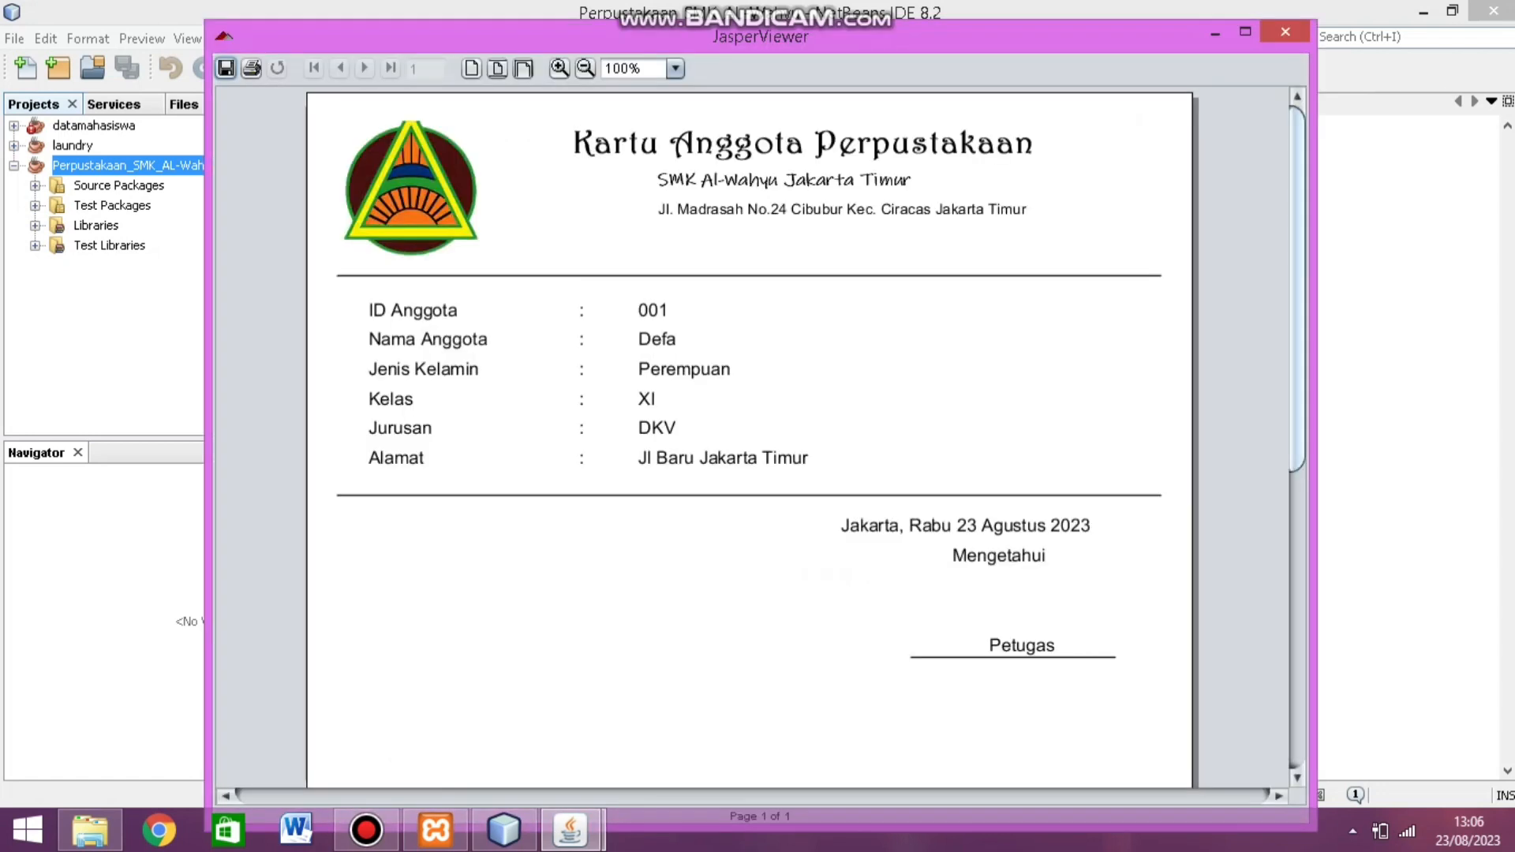
pyautogui.scroll(-10, 750, 434)
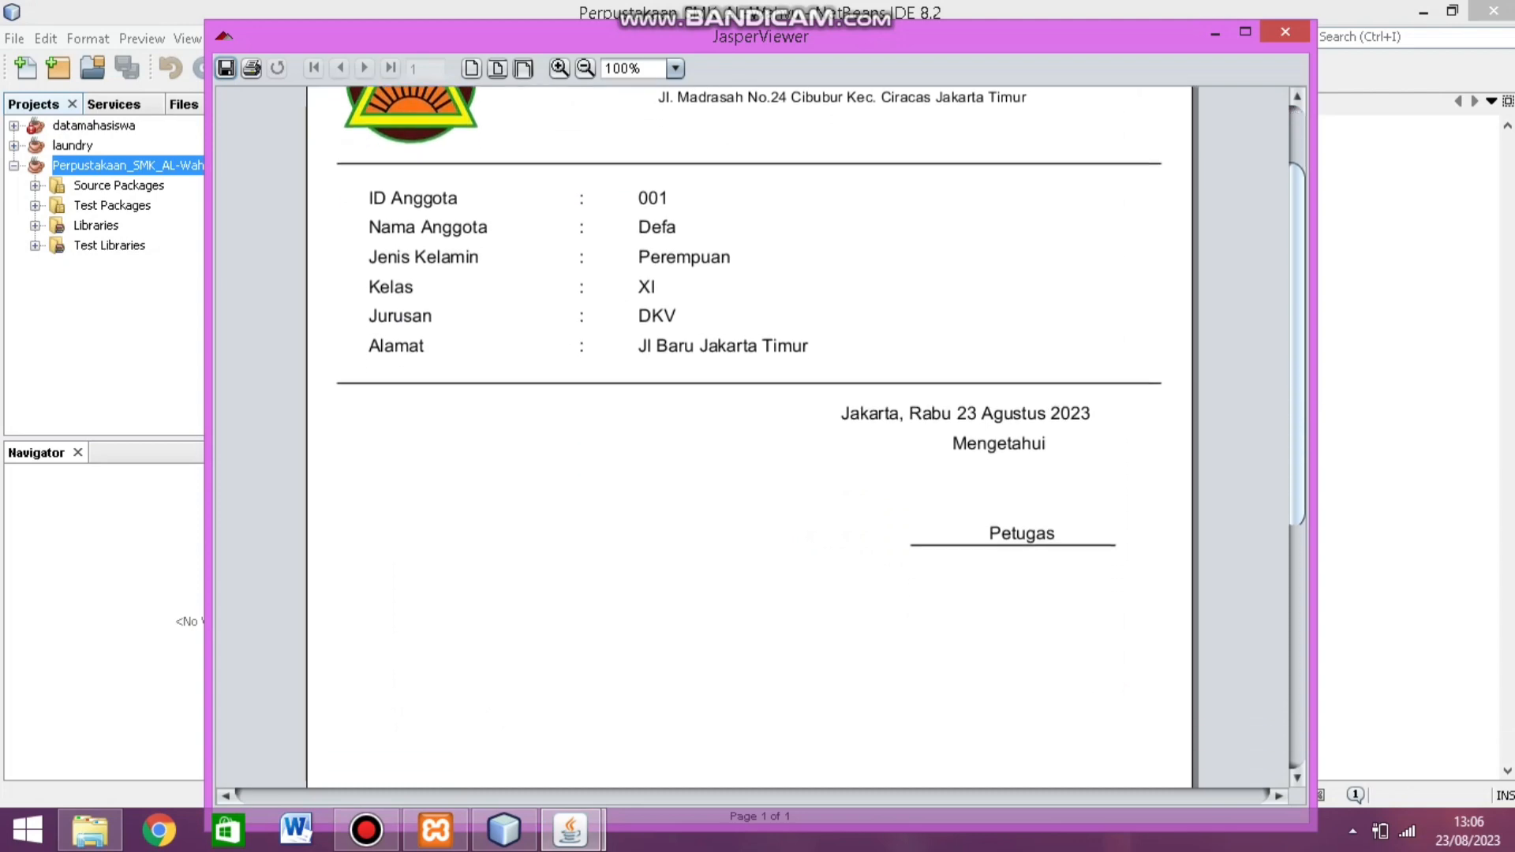
pyautogui.scroll(10, 750, 434)
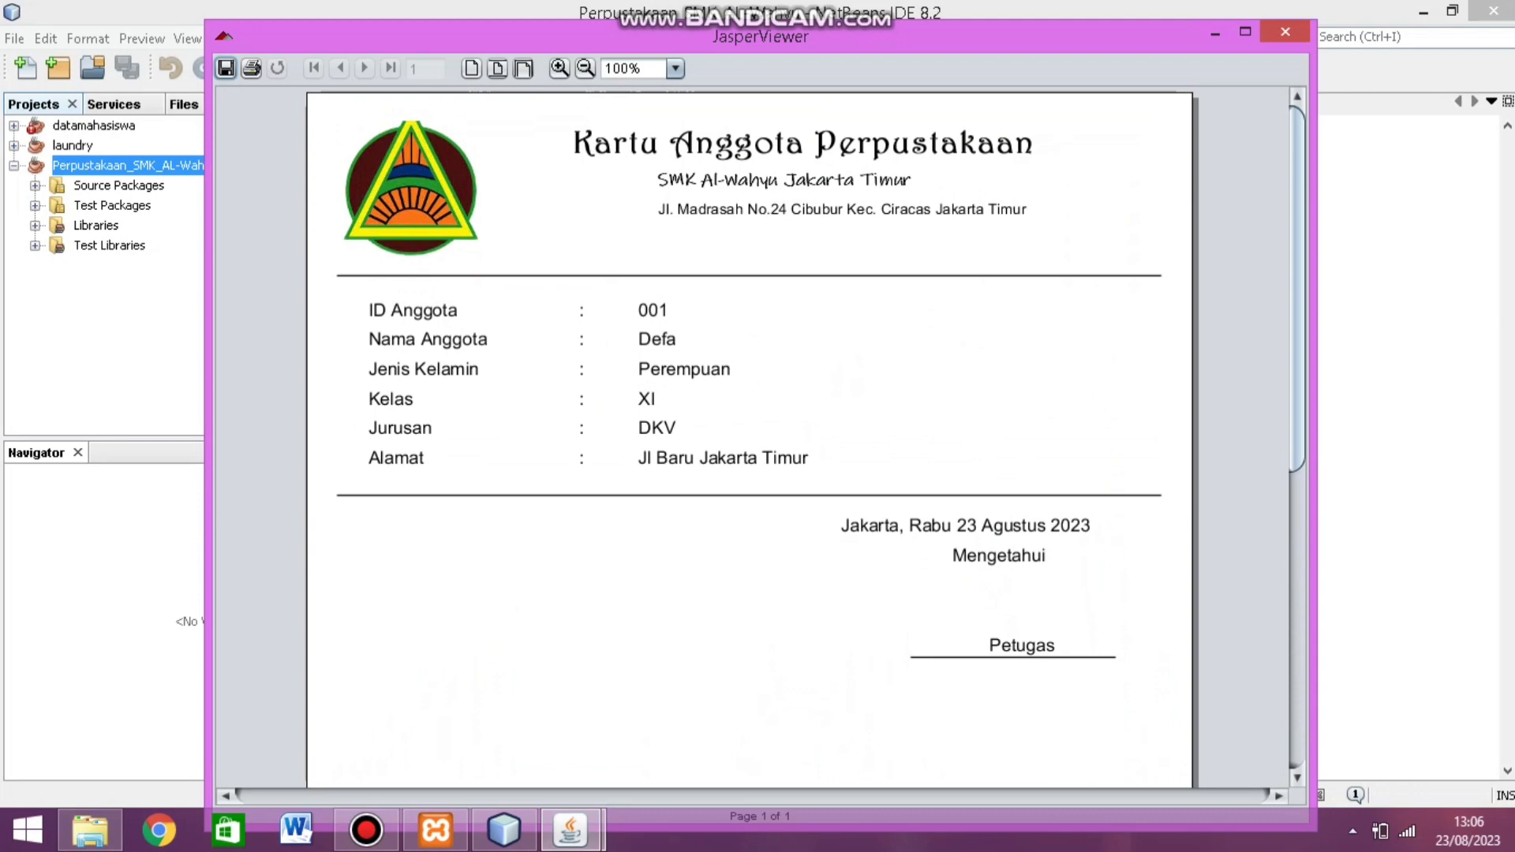
pyautogui.click(1285, 32)
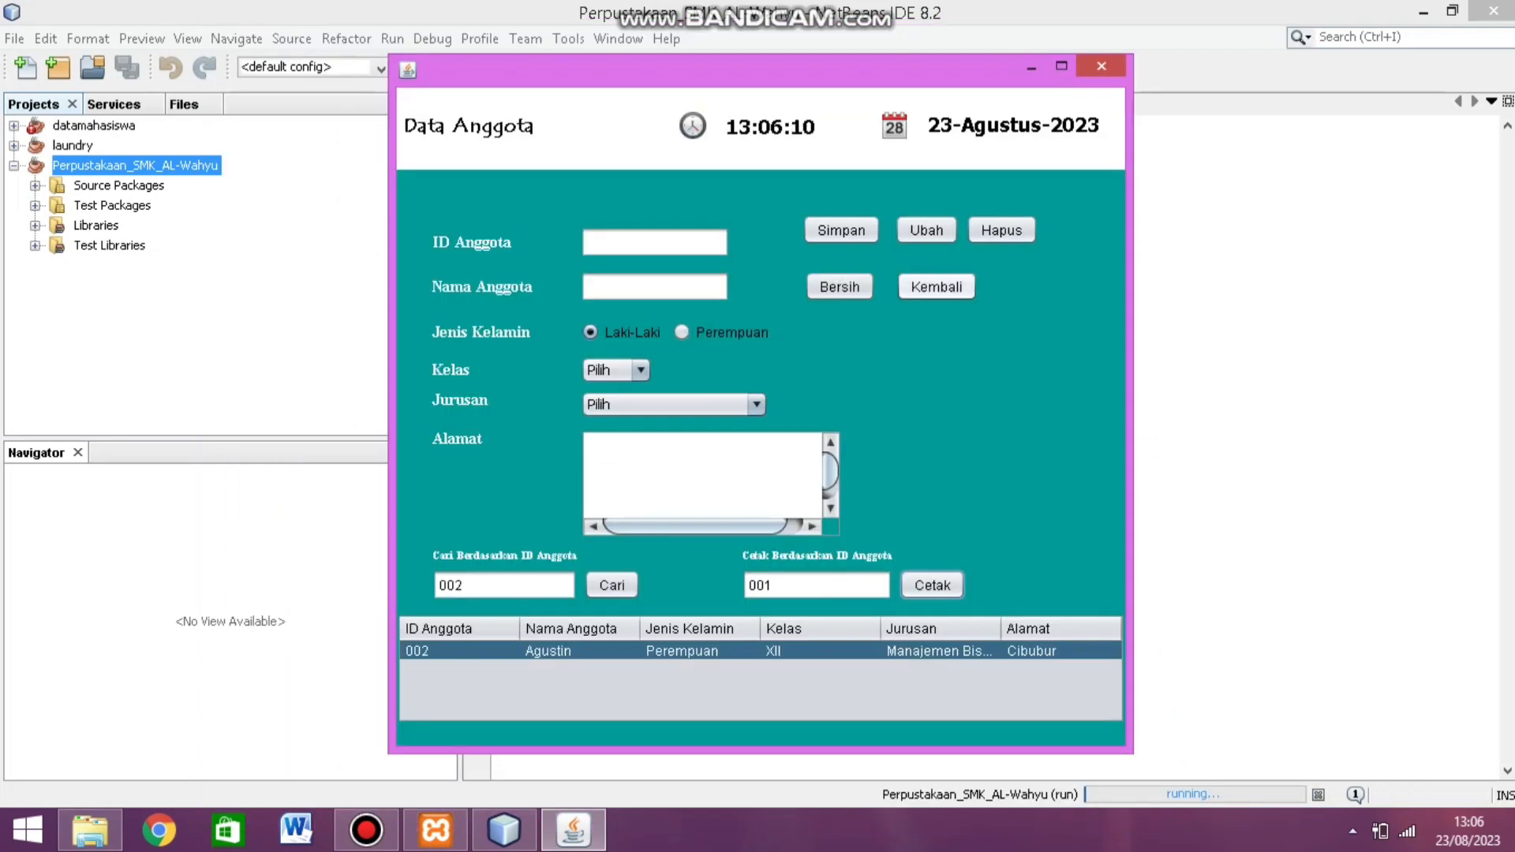
# Step: Leave the Data Anggota form for the main menu and open the Data Peminjaman Buku loan form
pyautogui.click(937, 287)
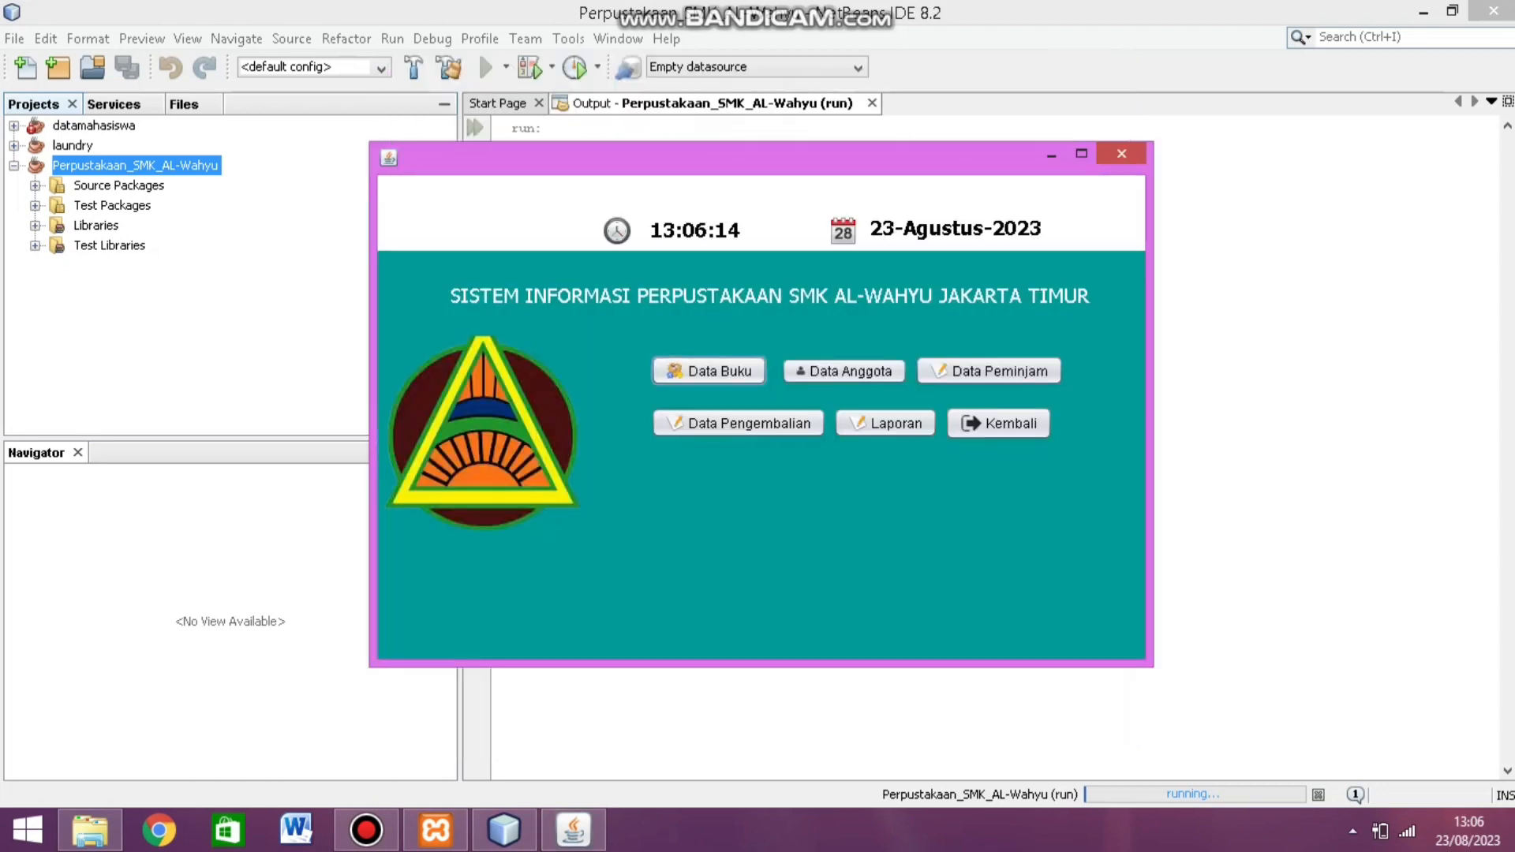
pyautogui.click(988, 371)
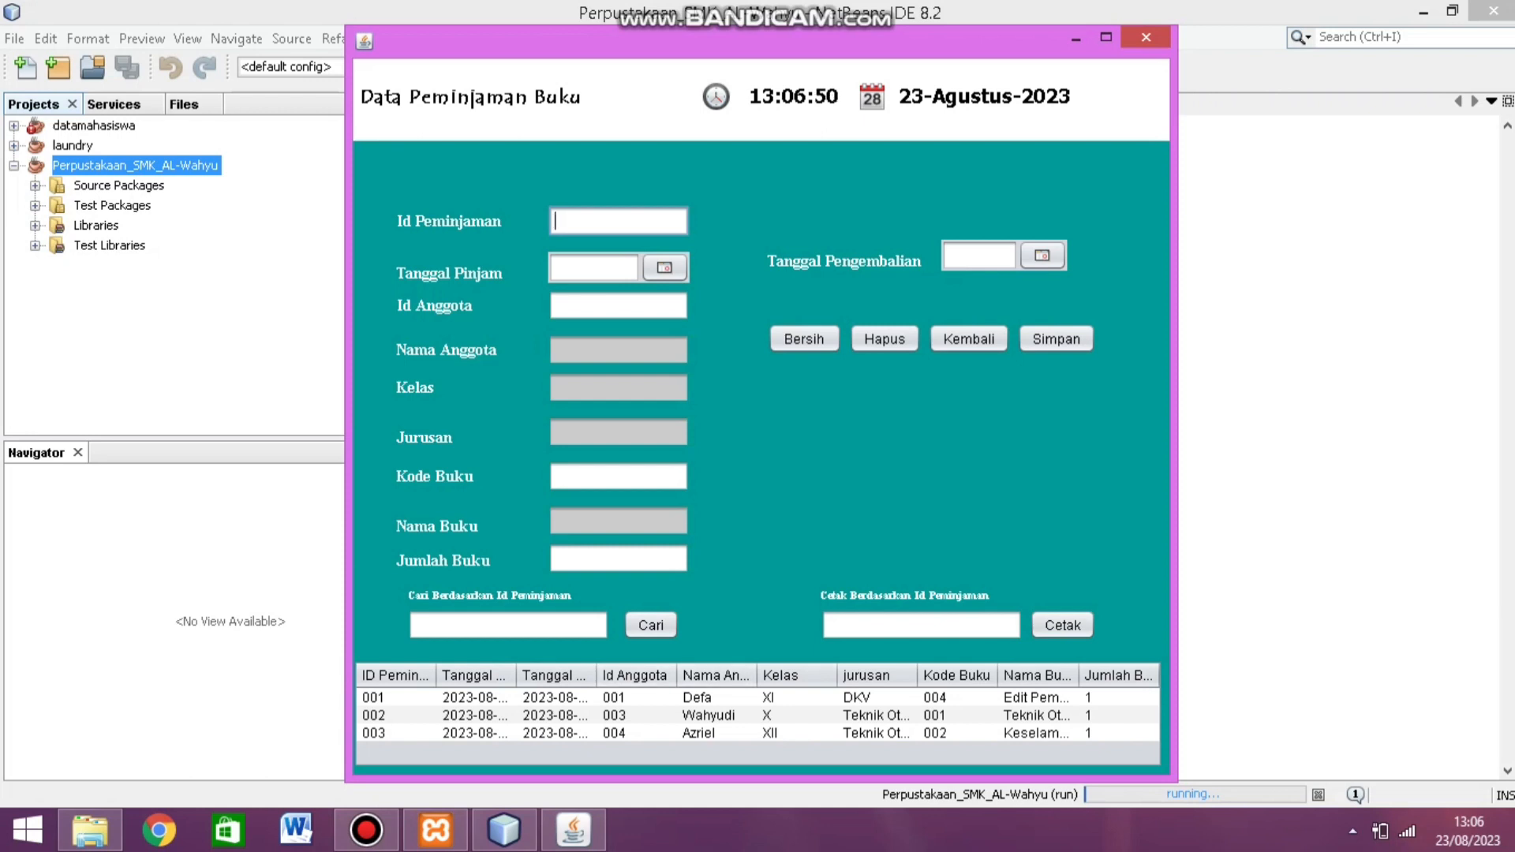
# Step: Enter loan ID 004 with a loan date of 23 August and a return date of 26 August
pyautogui.write('004')
pyautogui.click(664, 267)
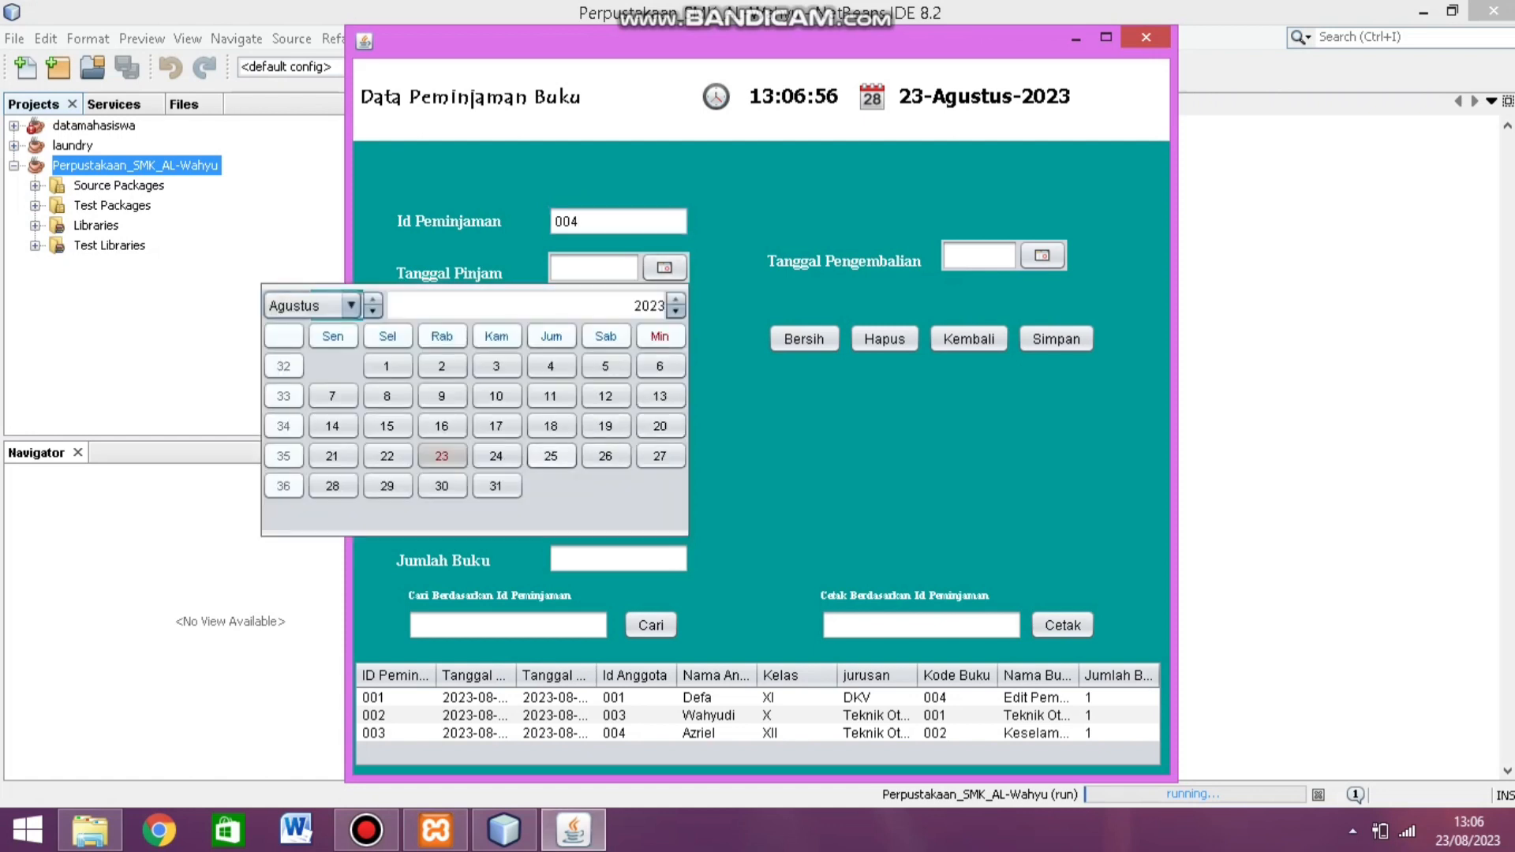
pyautogui.click(441, 456)
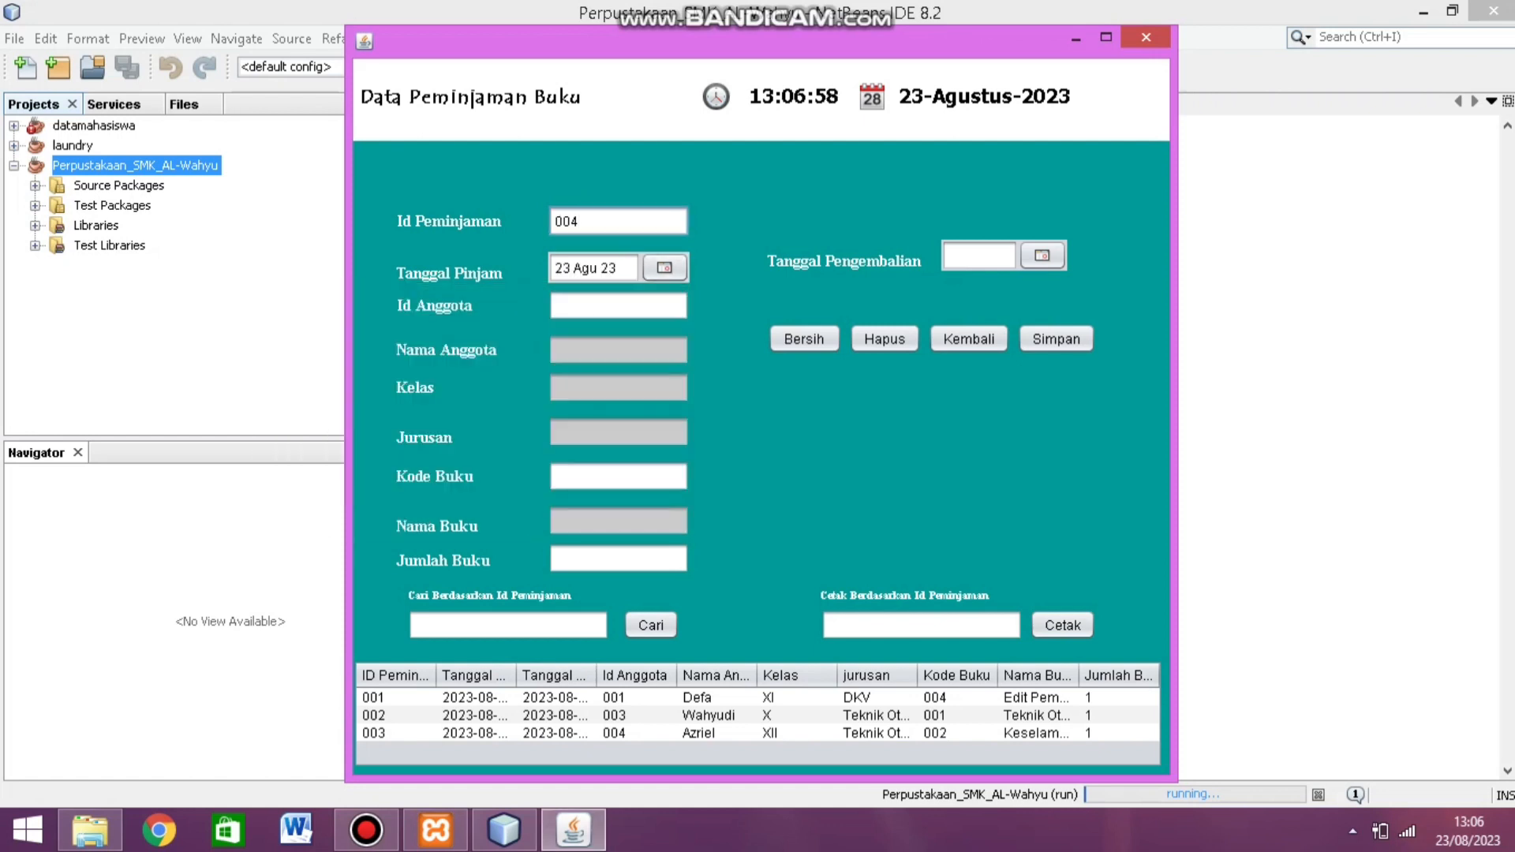
pyautogui.click(1042, 255)
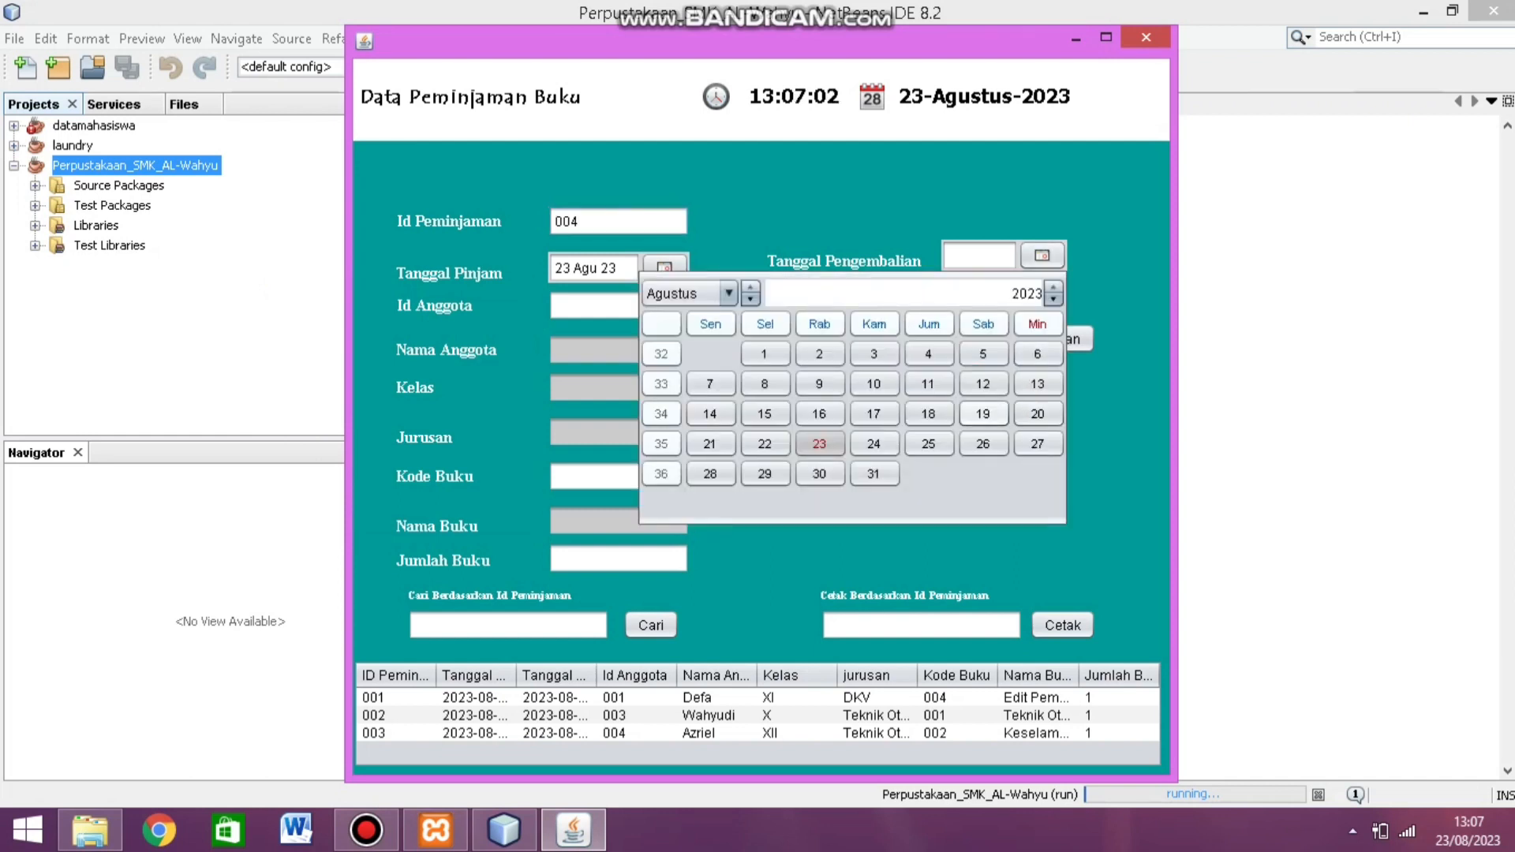
pyautogui.click(982, 444)
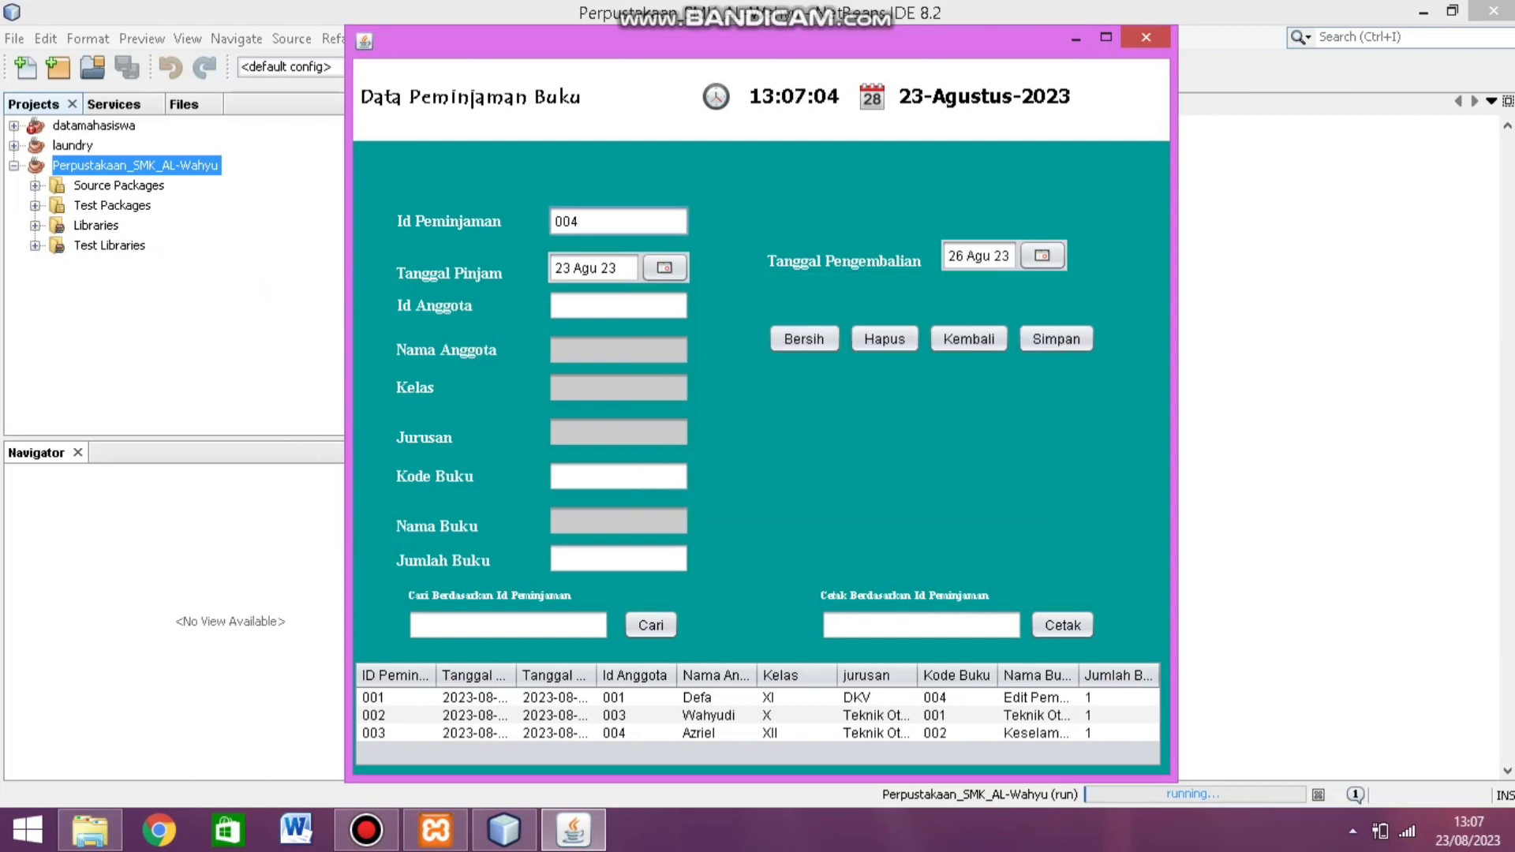
# Step: Fill in member 002, book code 002 and quantity 1, then save the loan
pyautogui.click(619, 306)
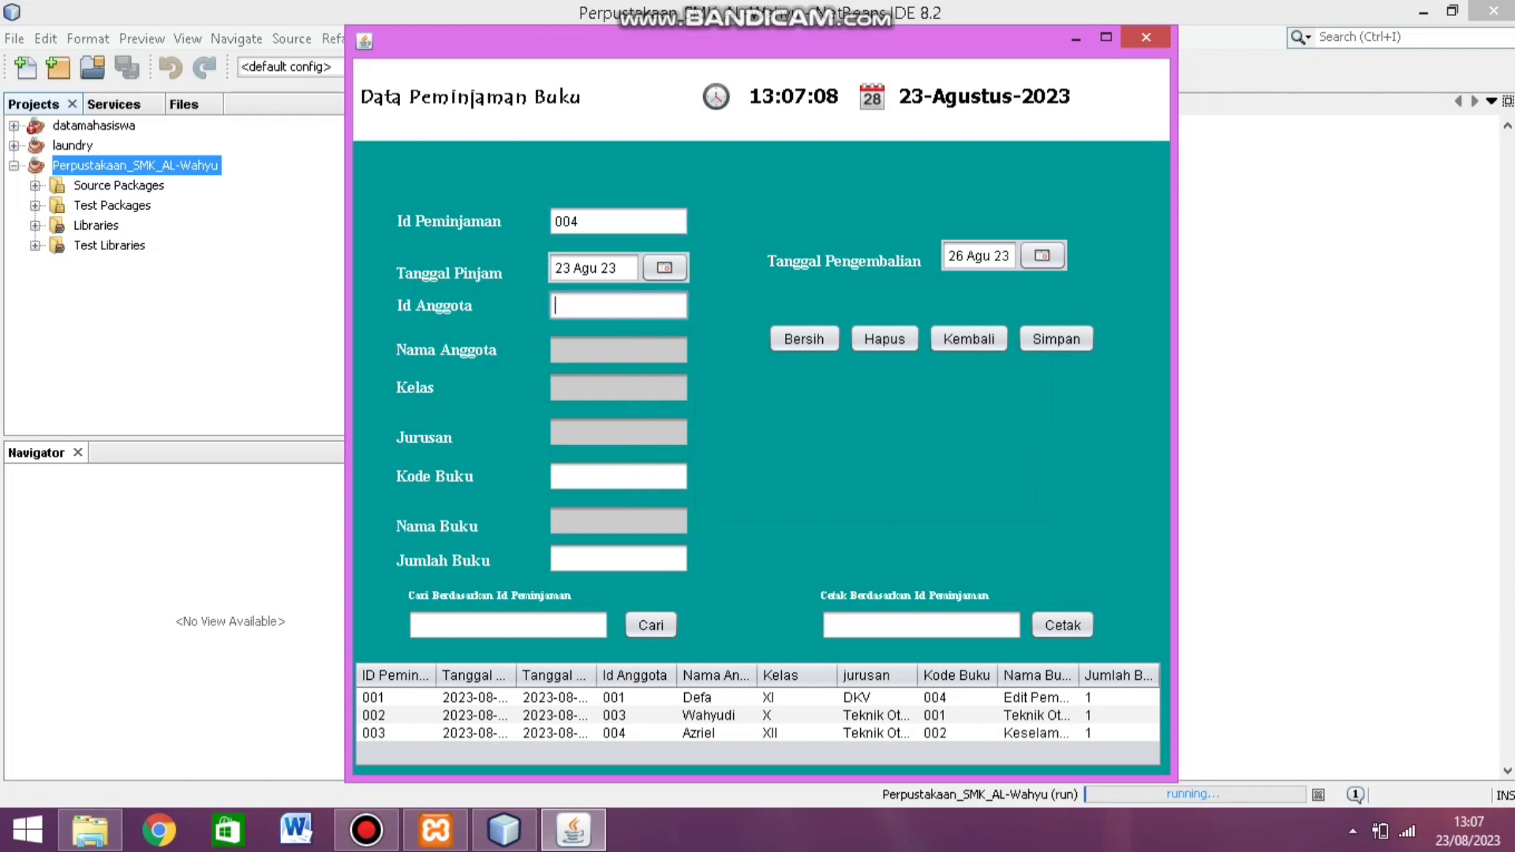
pyautogui.write('002')
pyautogui.press('Return')
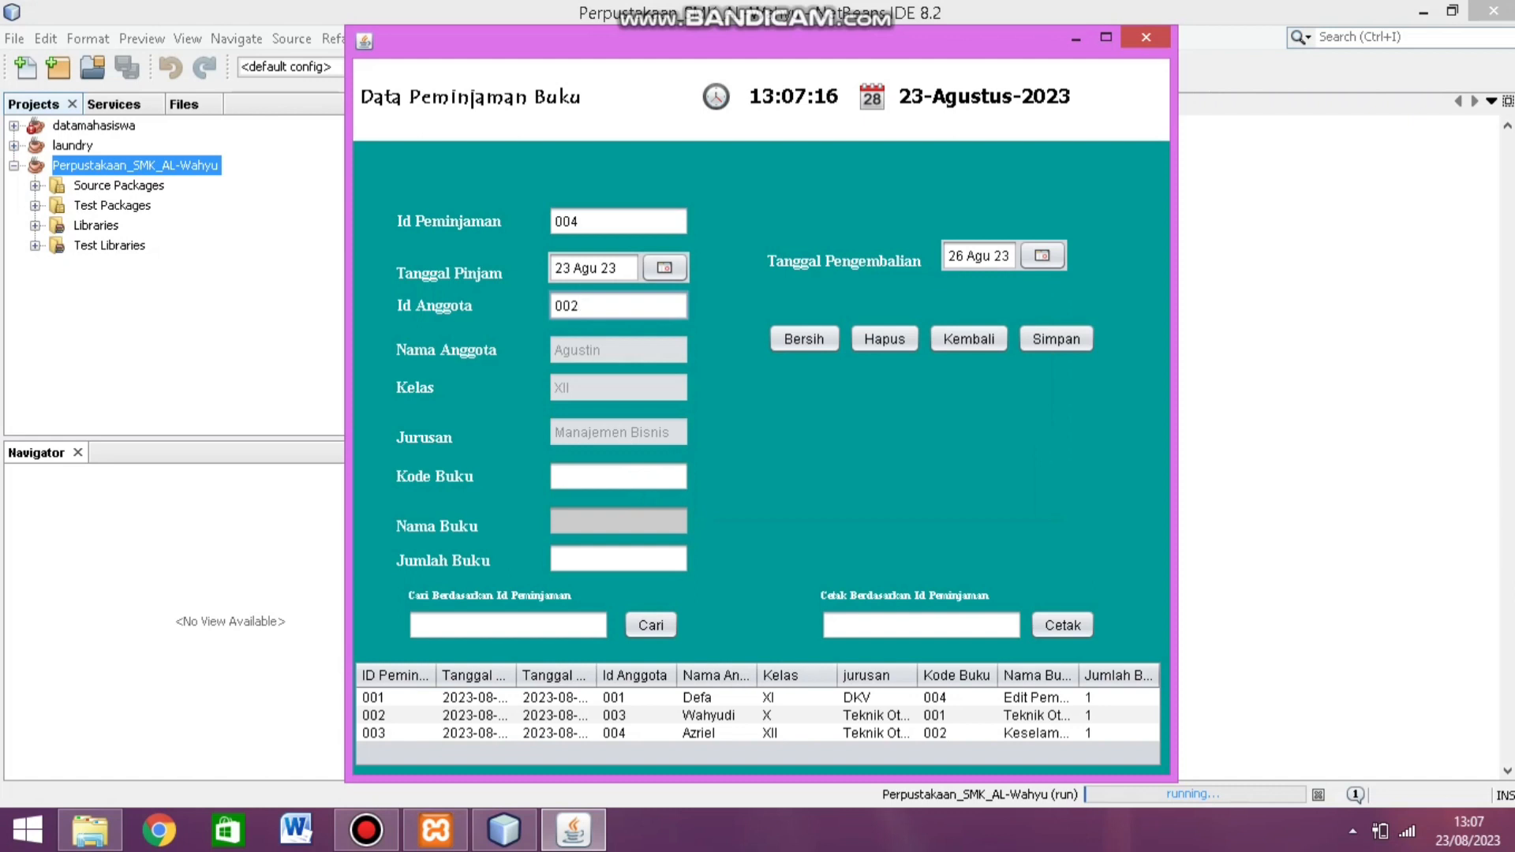
pyautogui.click(618, 477)
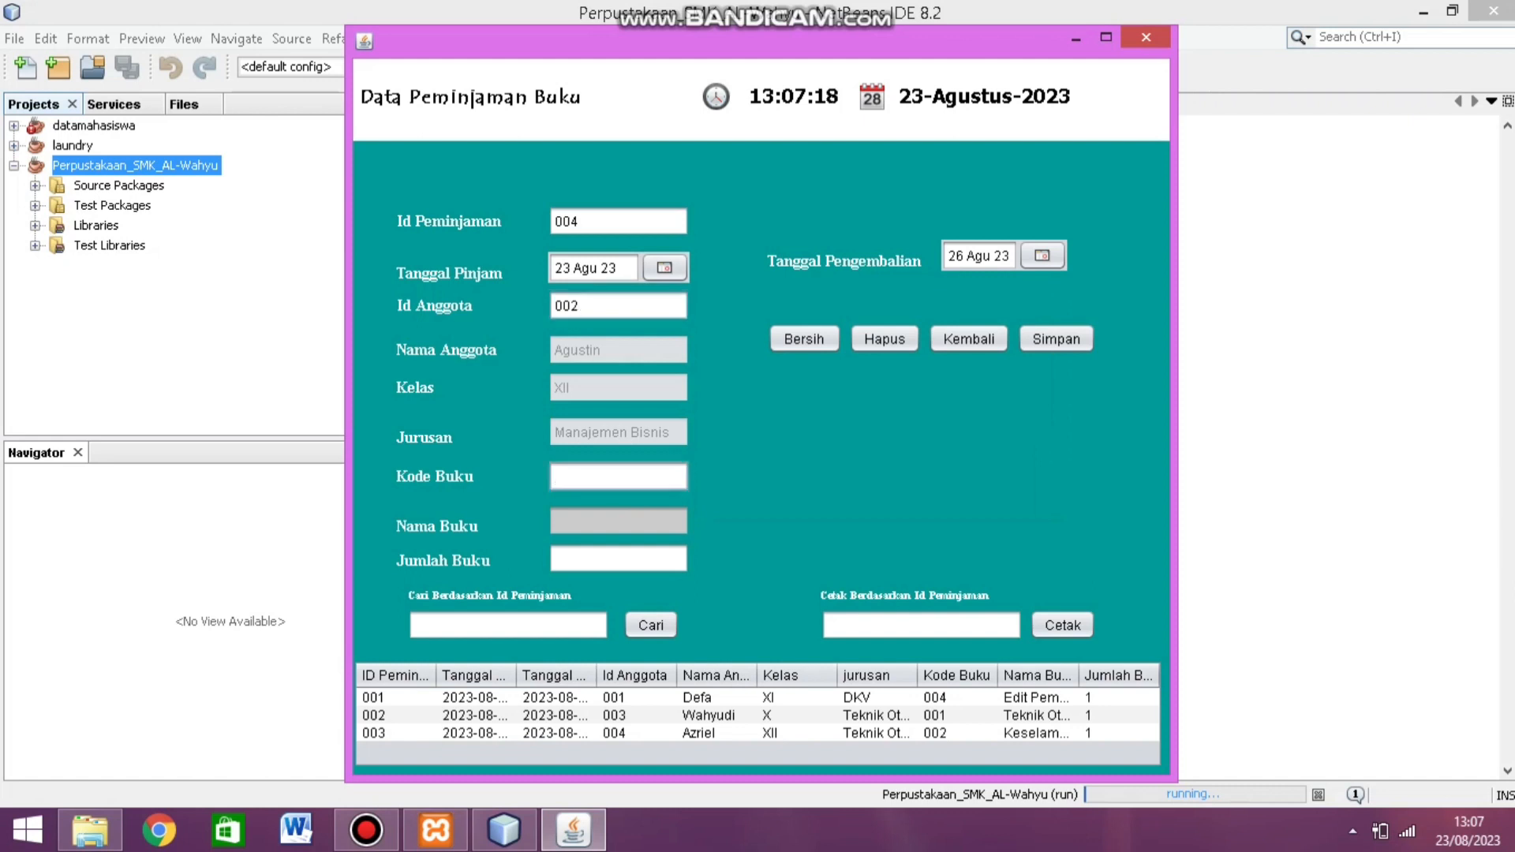
pyautogui.write('002')
pyautogui.press('Return')
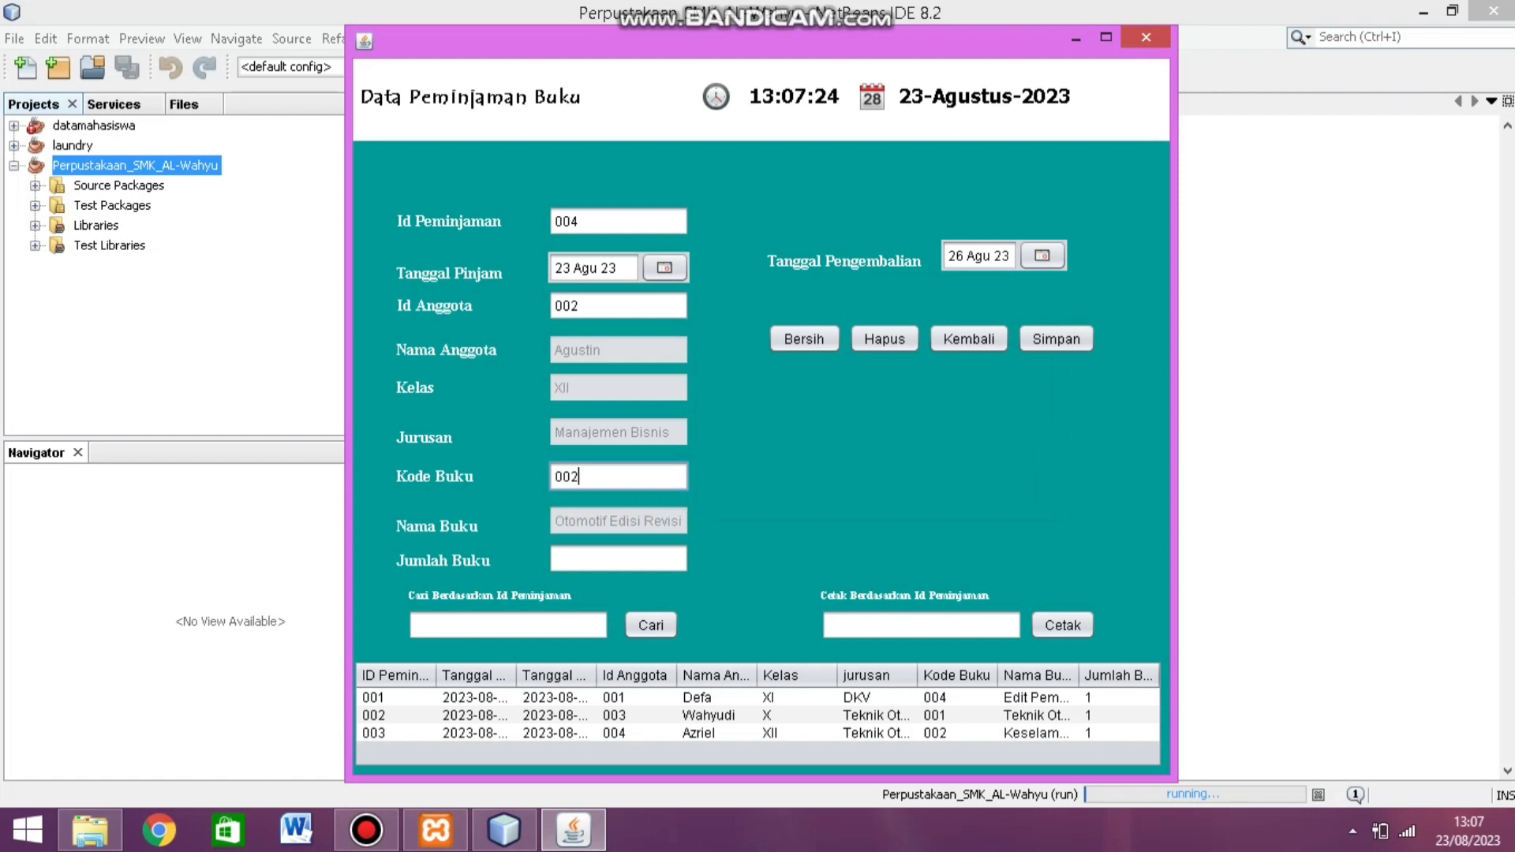
pyautogui.click(618, 559)
pyautogui.write('1')
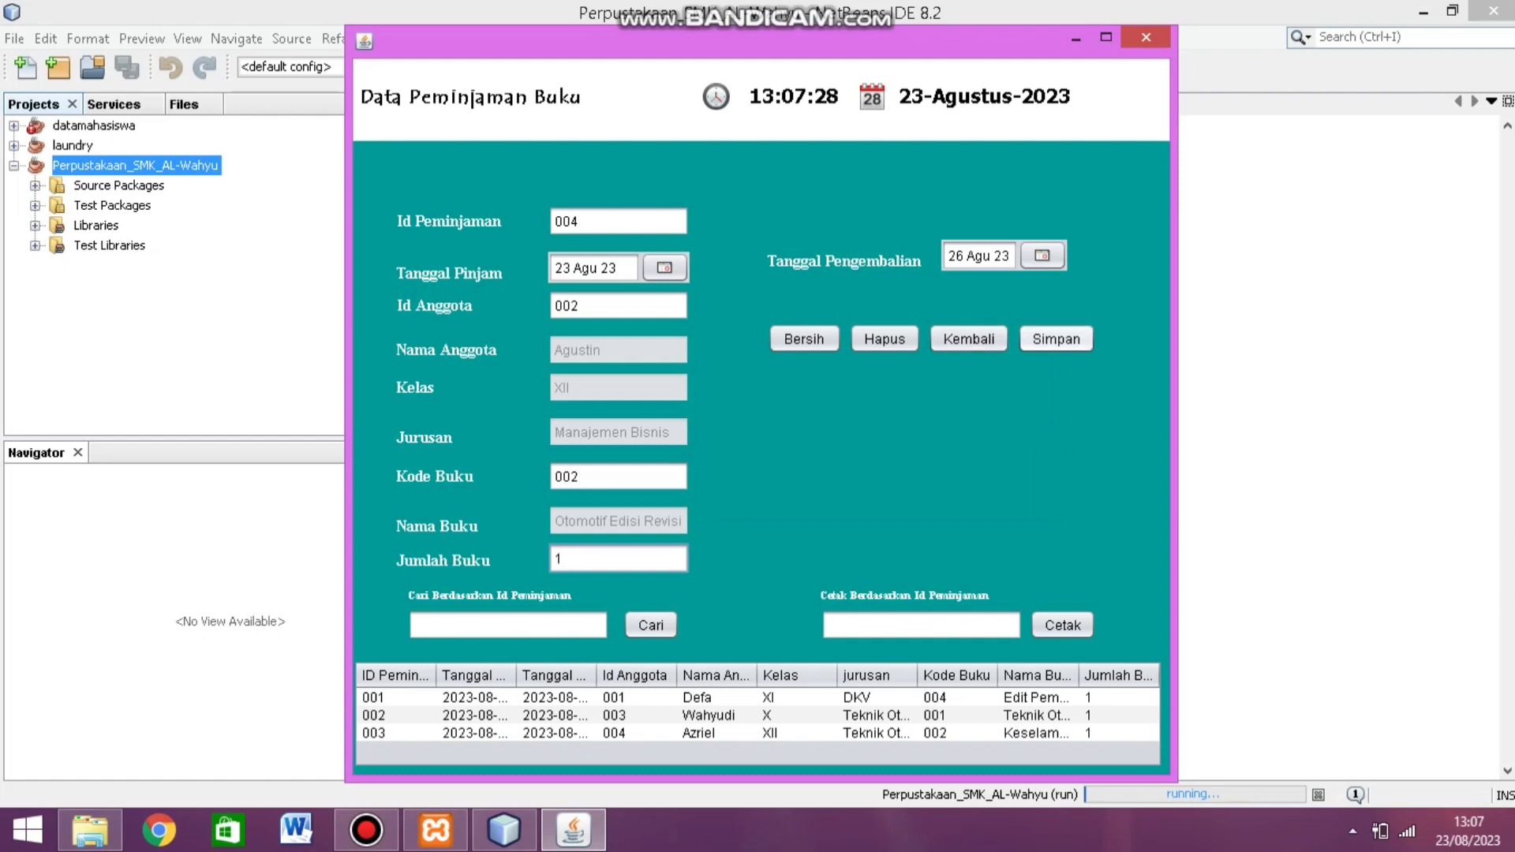
pyautogui.click(1056, 339)
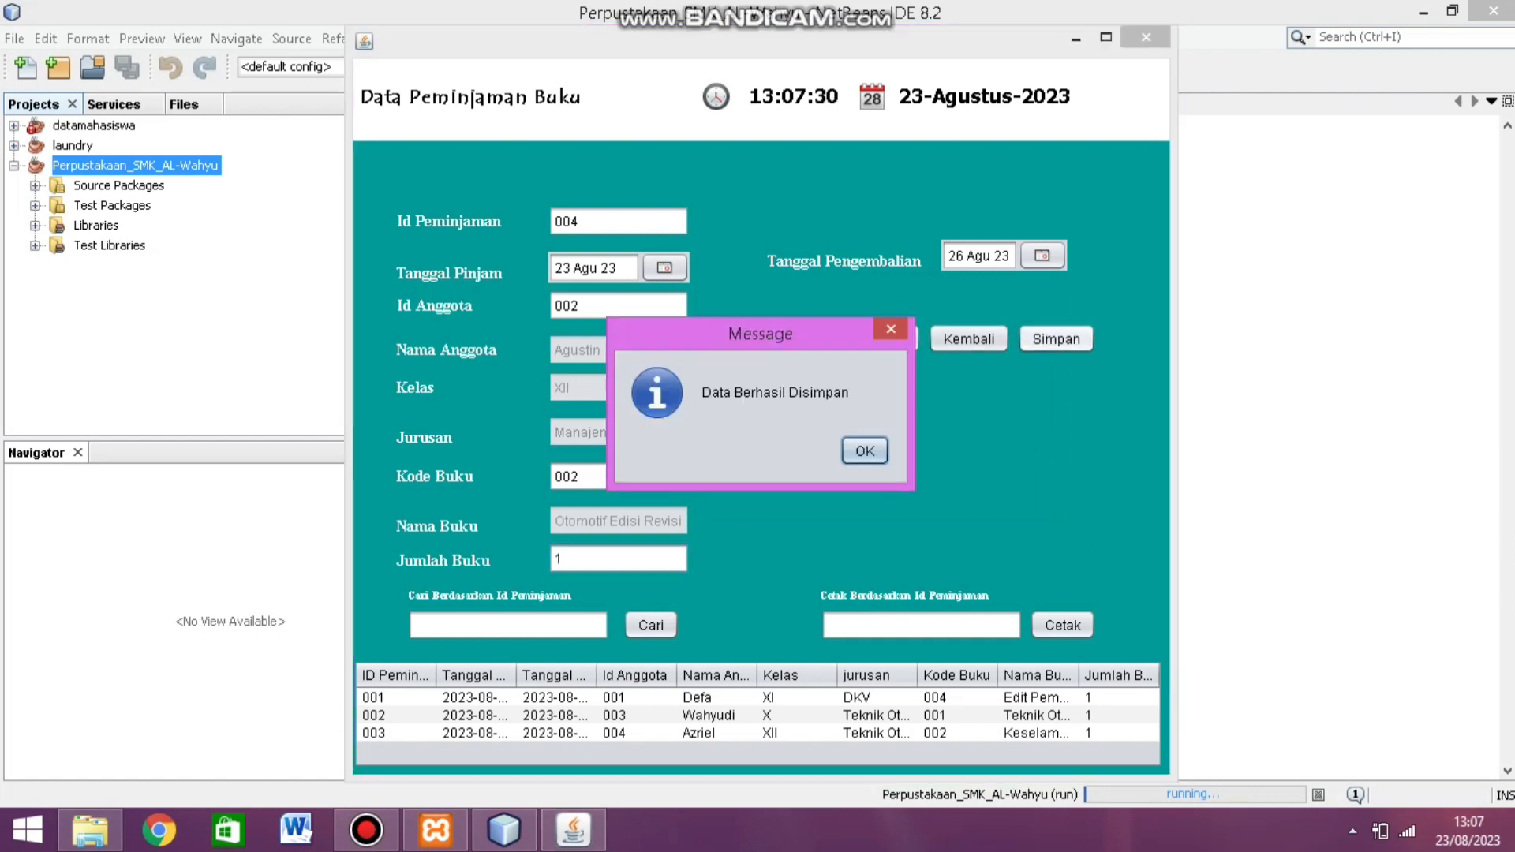
pyautogui.press('Return')
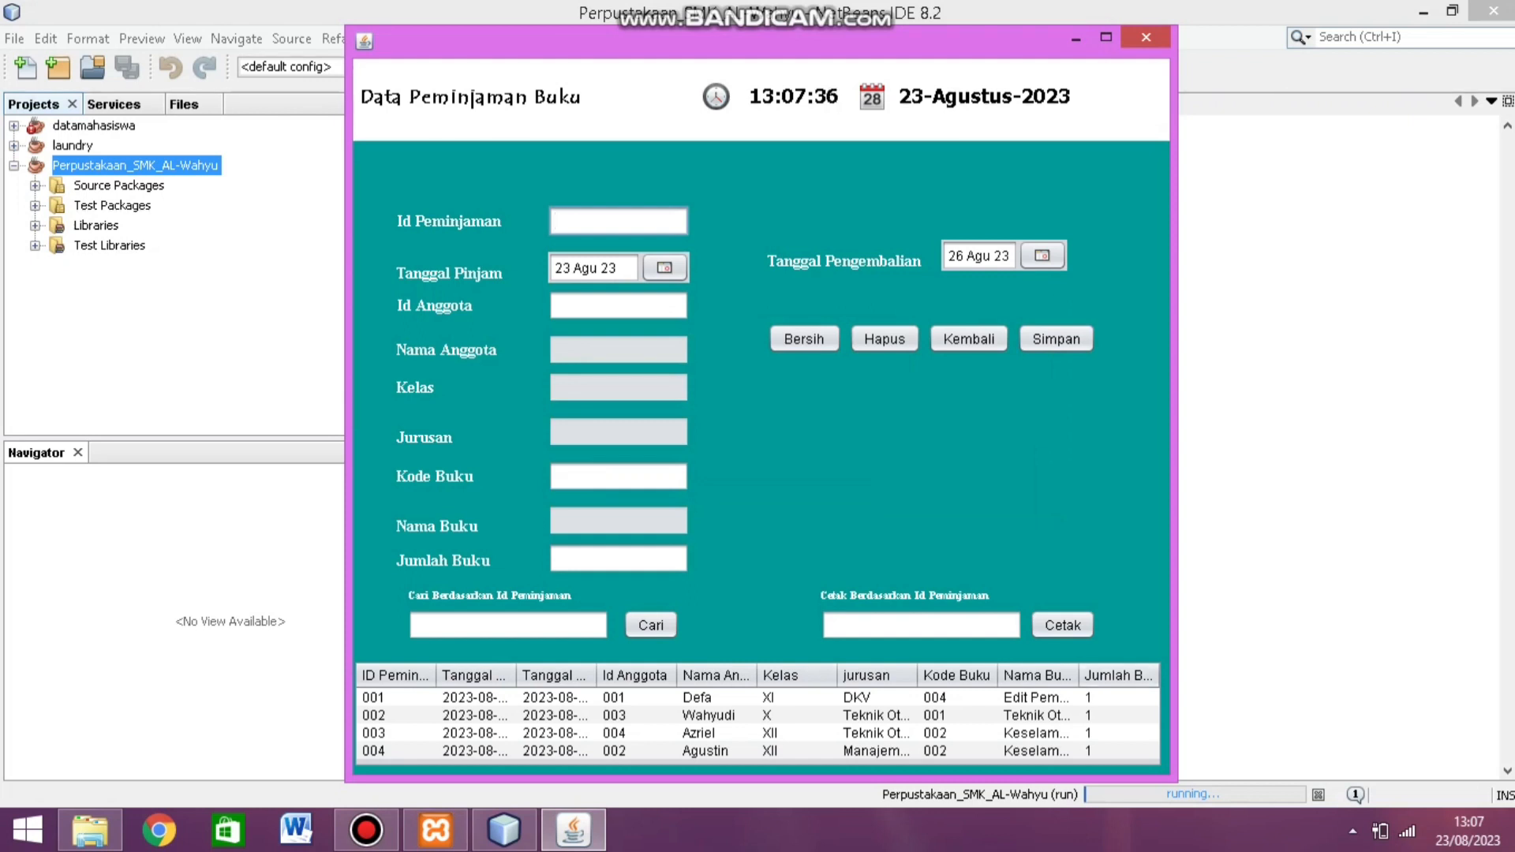
# Step: Search the loans for ID 004 and load its row into the form
pyautogui.click(508, 625)
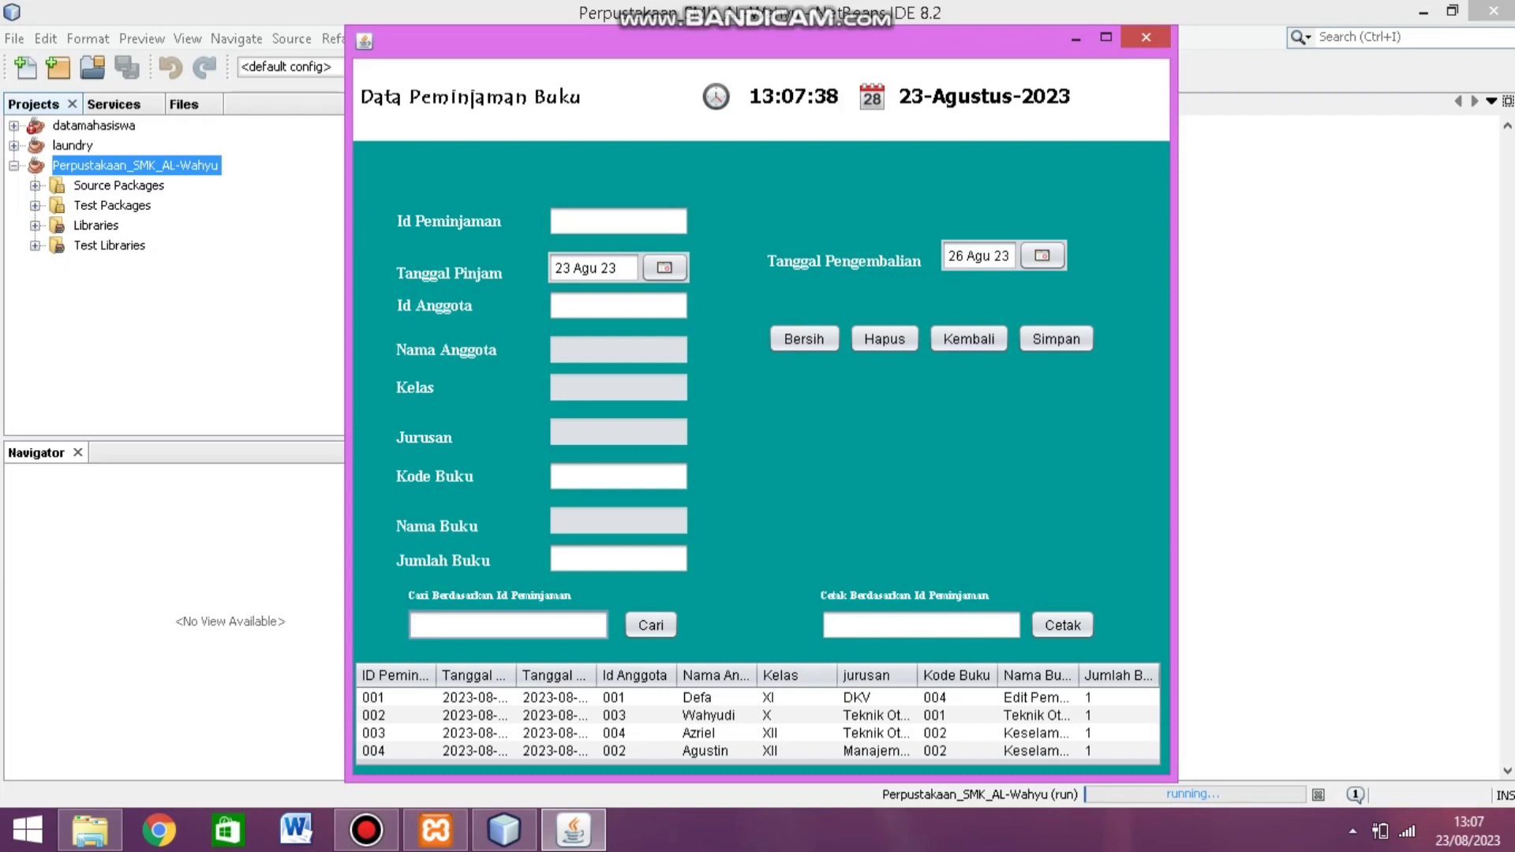
pyautogui.write('004')
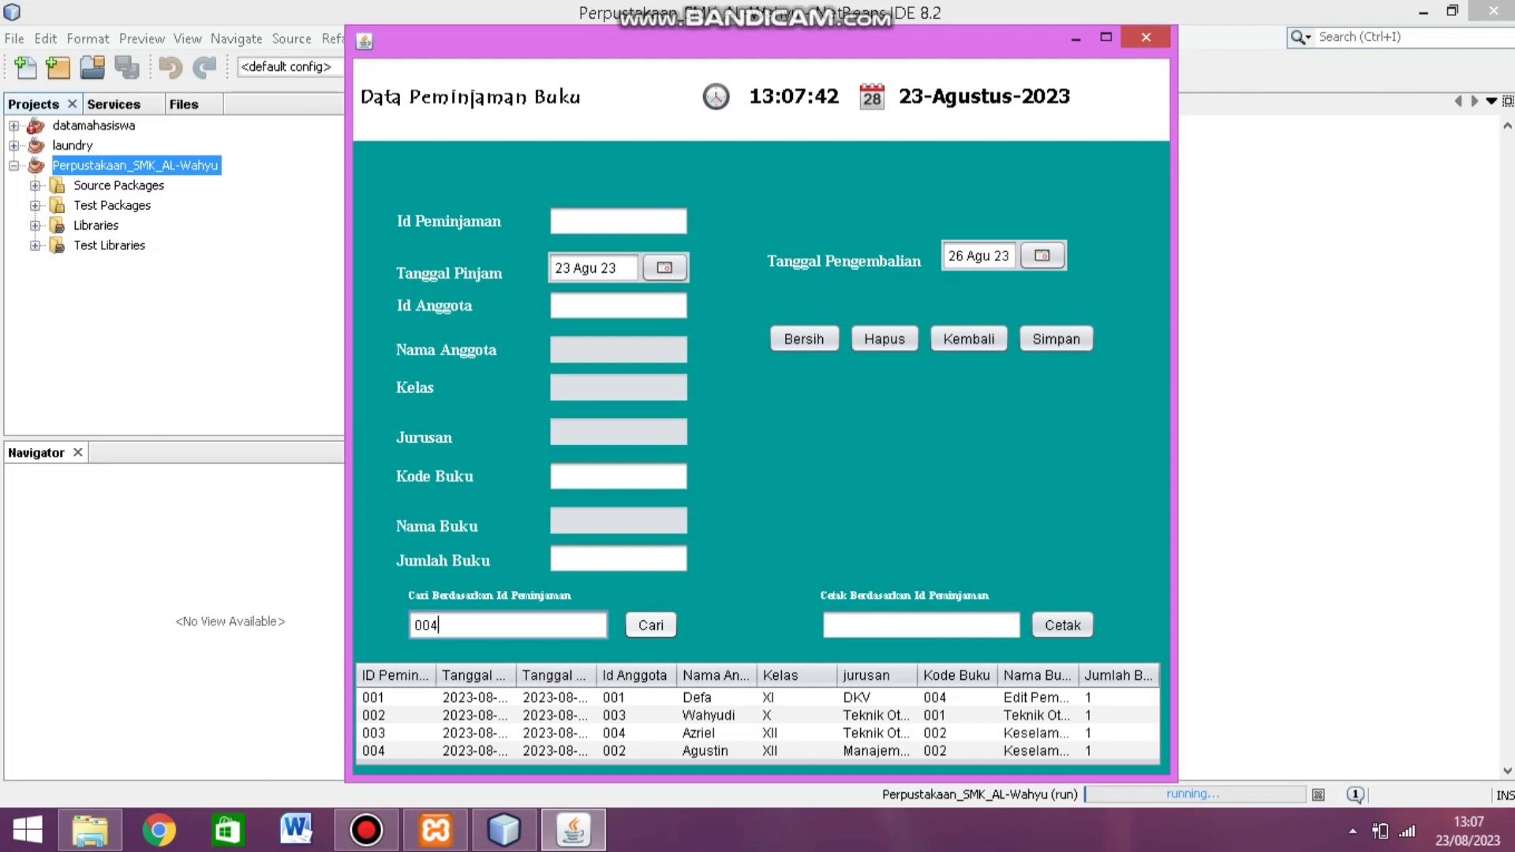
pyautogui.click(651, 625)
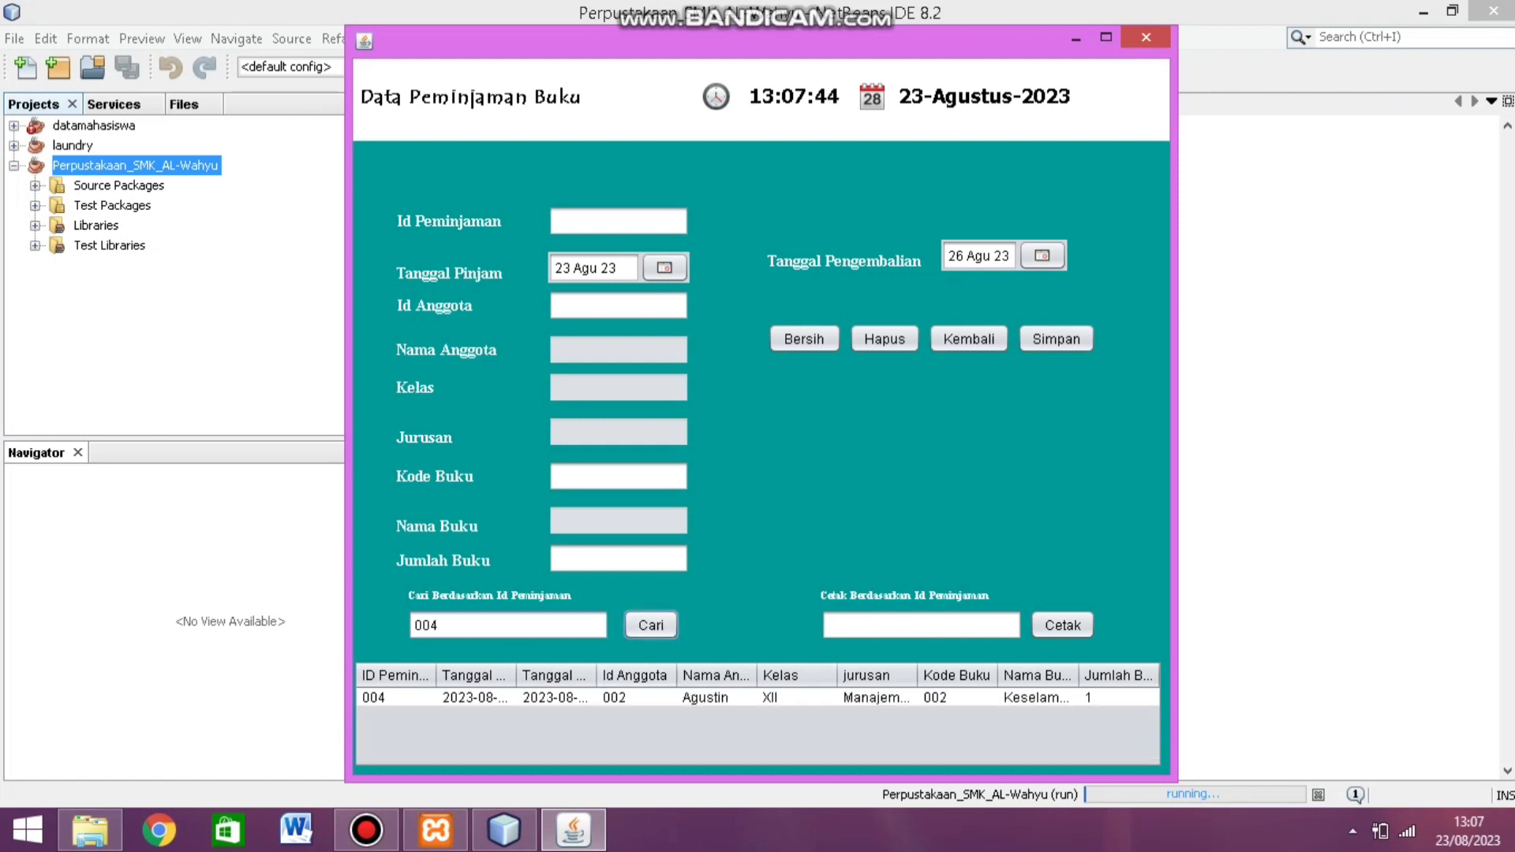
pyautogui.click(636, 698)
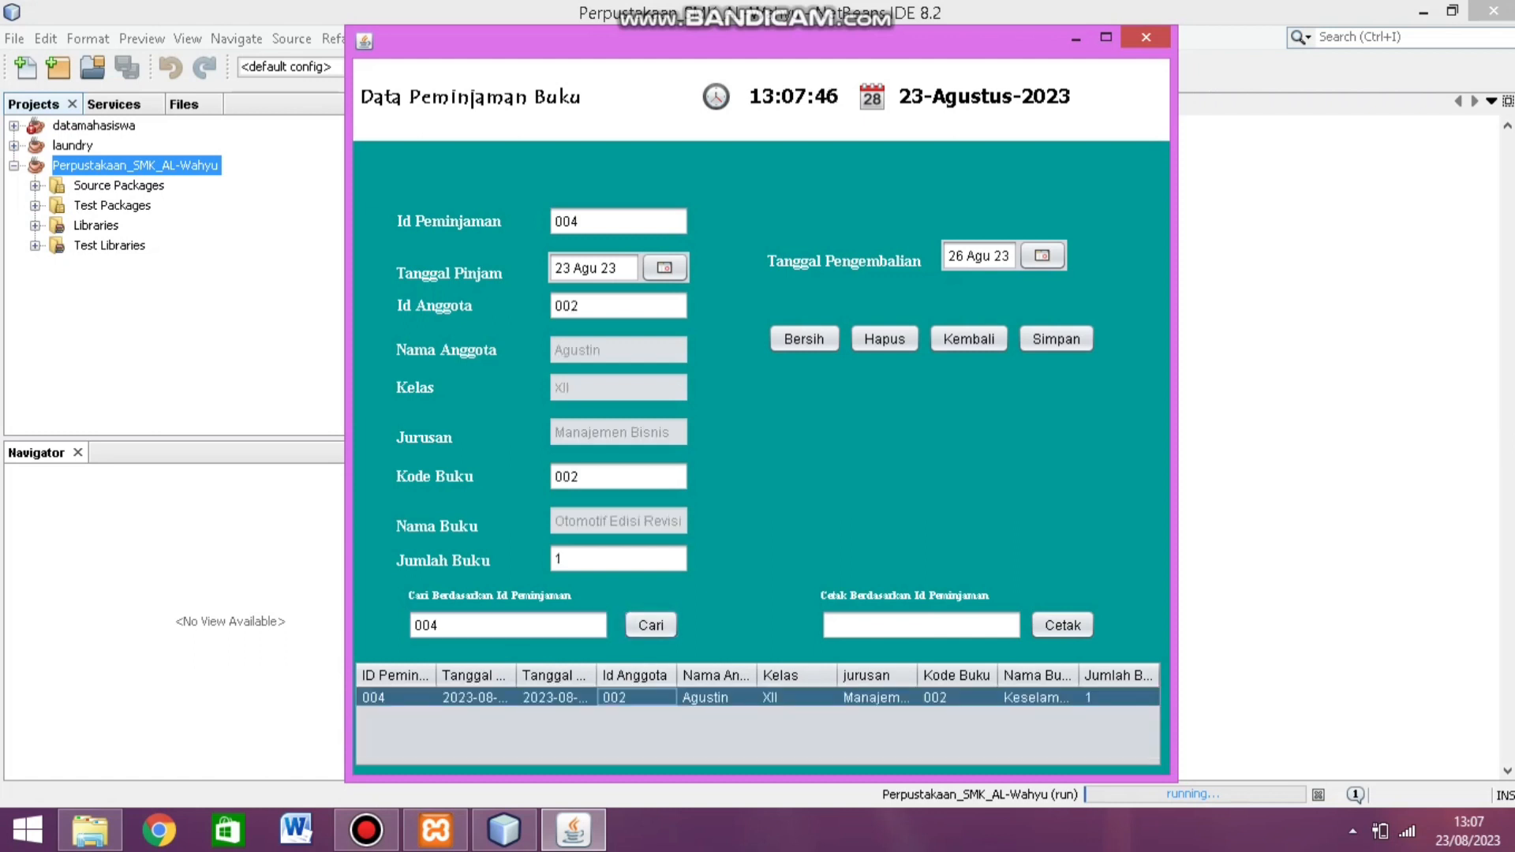
# Step: Print the Nota Pinjam receipt for loan 004, review it, then close the preview
pyautogui.click(837, 625)
pyautogui.write('0')
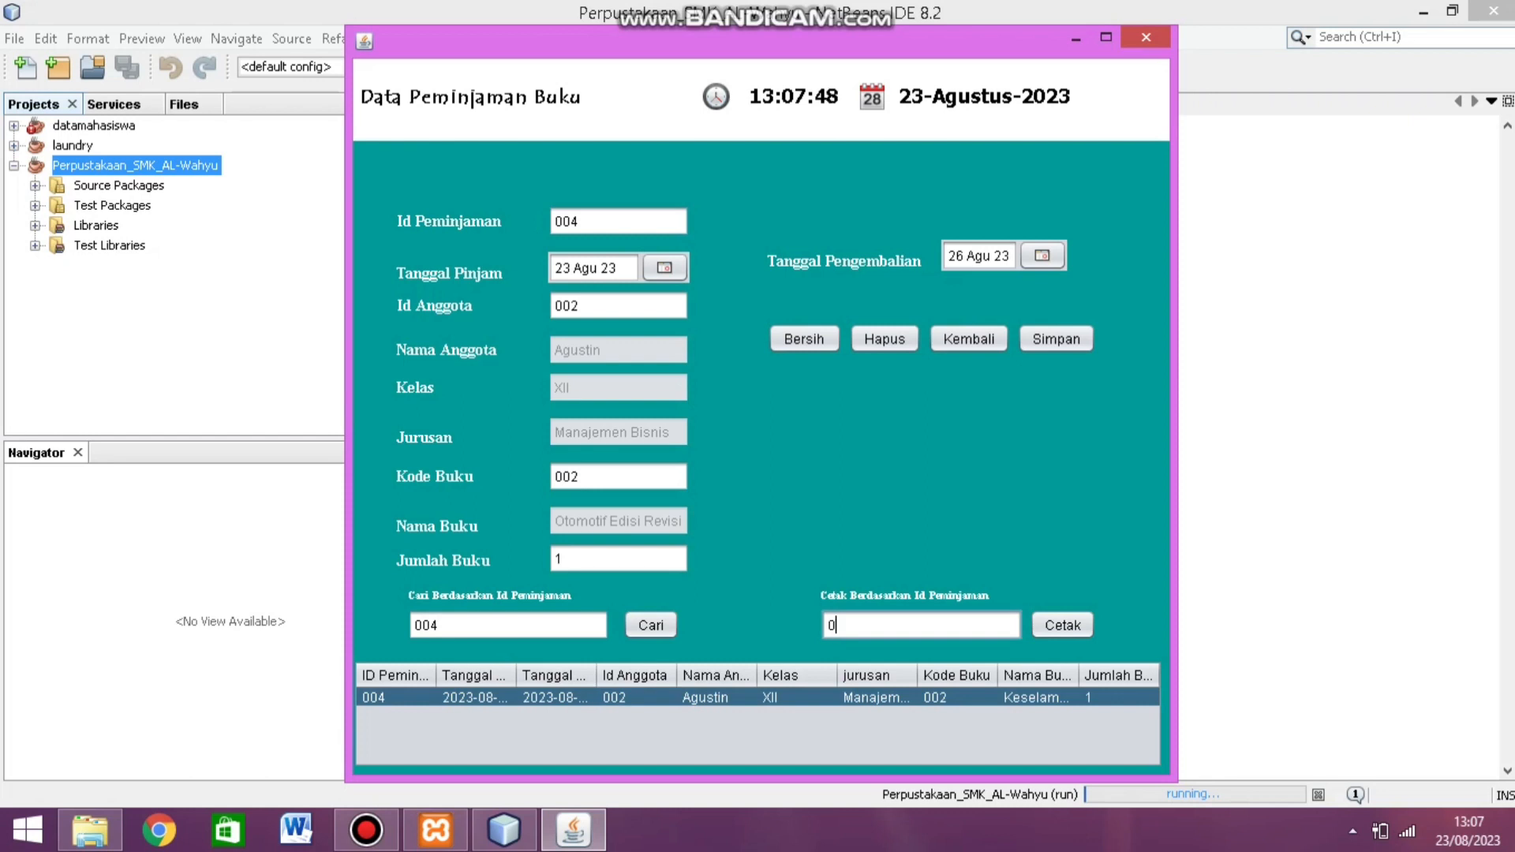
pyautogui.write('04')
pyautogui.click(1063, 625)
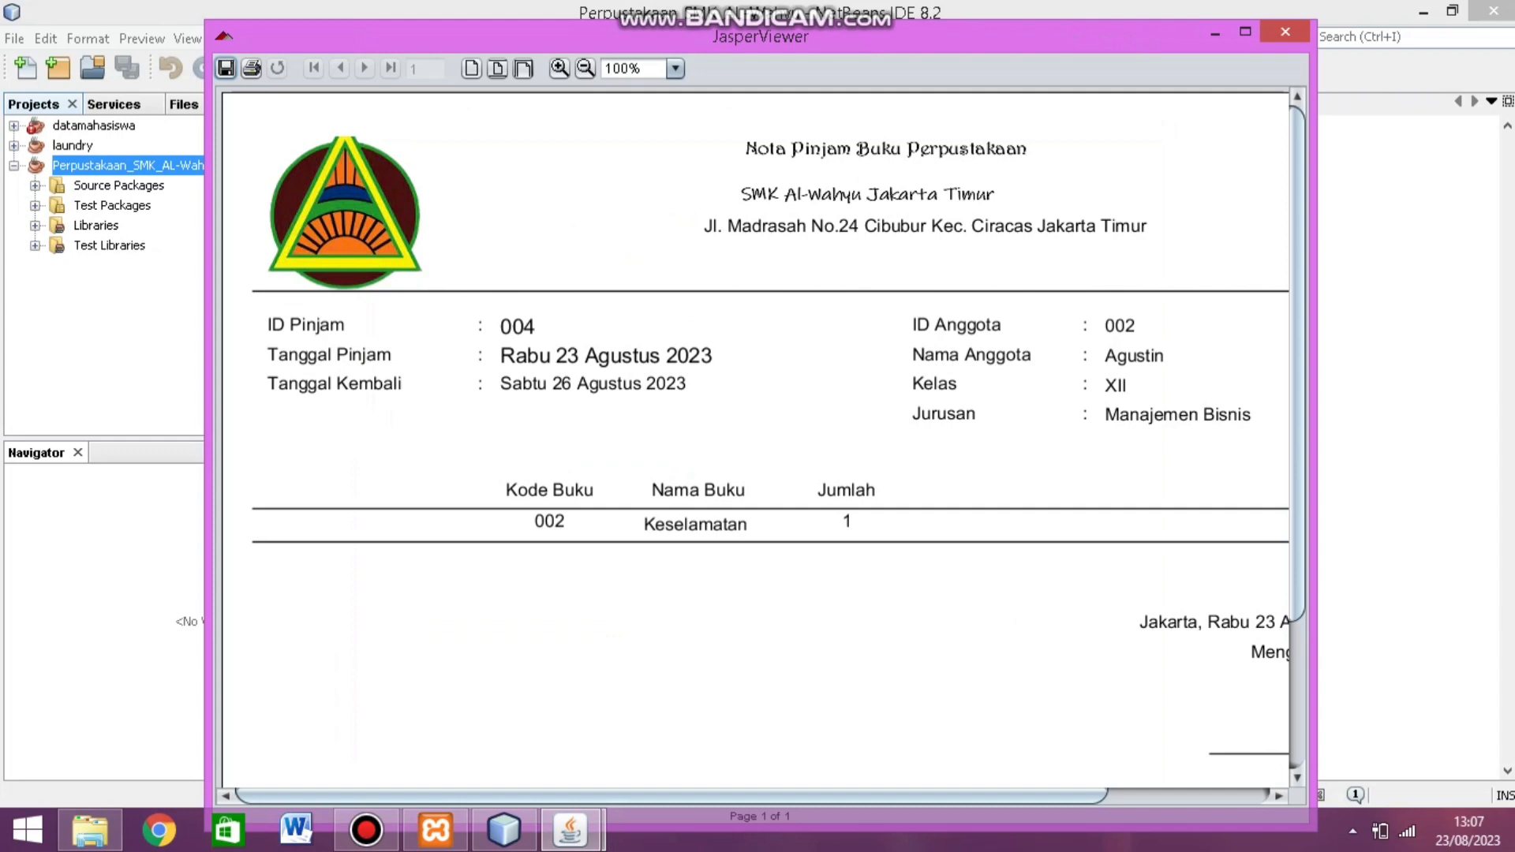
pyautogui.moveTo(828, 796); pyautogui.dragTo(991, 796)
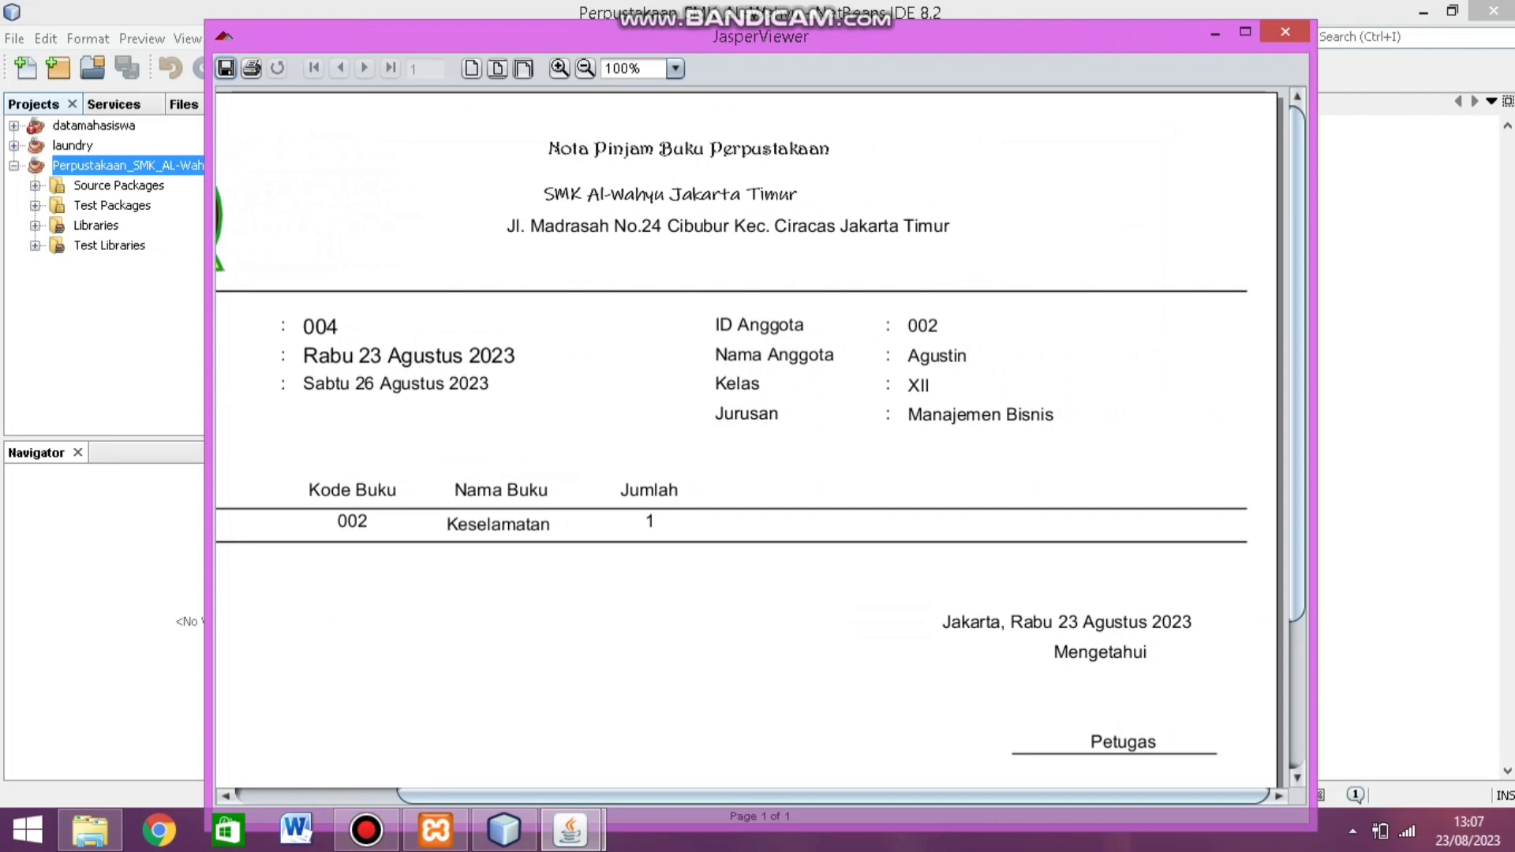
pyautogui.scroll(-5, 746, 438)
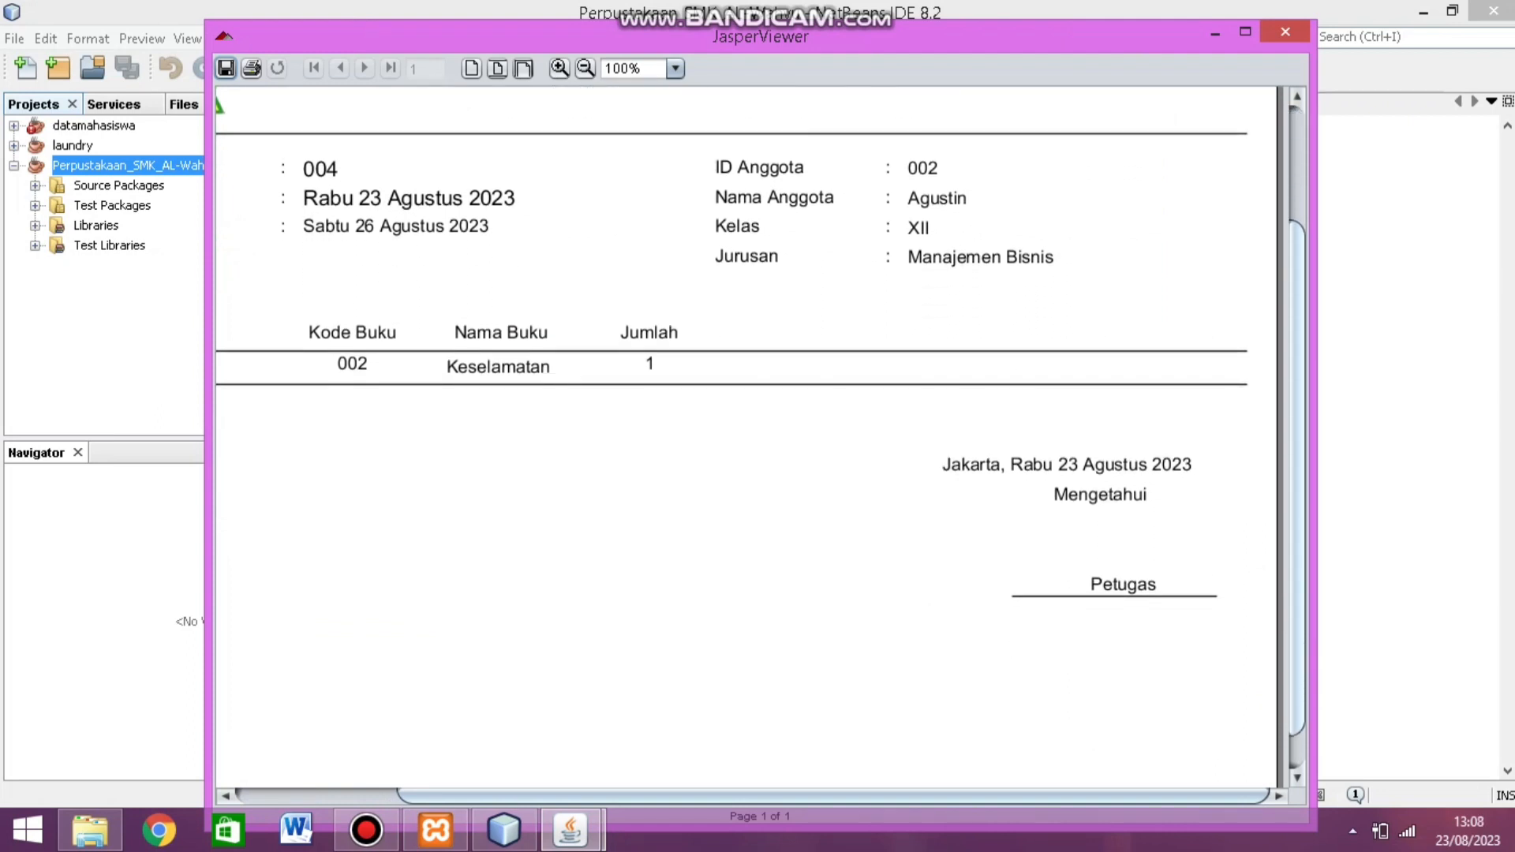
pyautogui.hotkey('alt', 'F4')
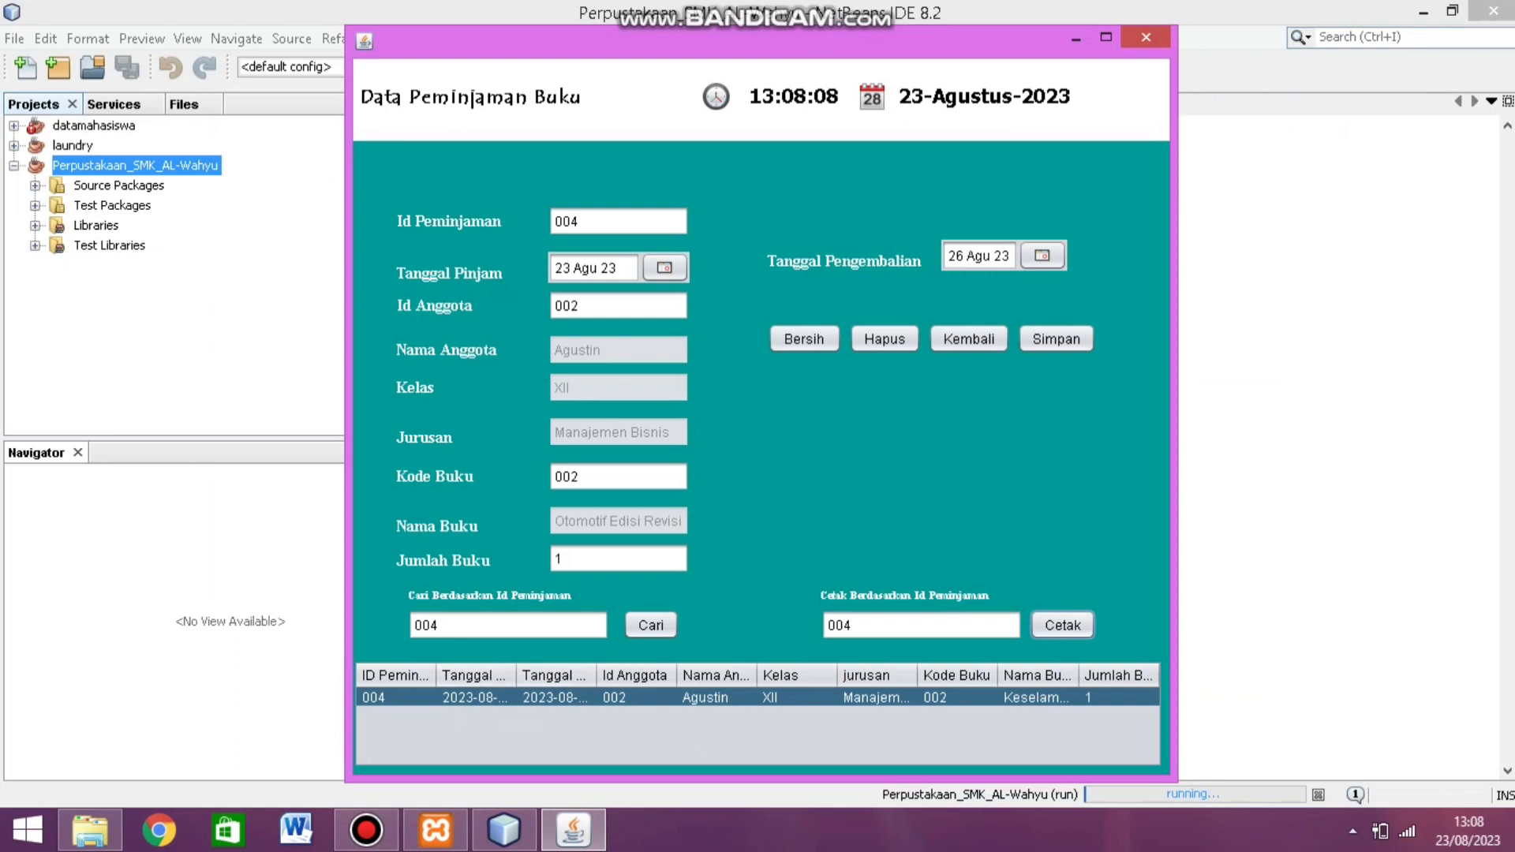
# Step: Select loan 004 and delete it with Hapus, confirming the deletion and the success message
pyautogui.click(557, 697)
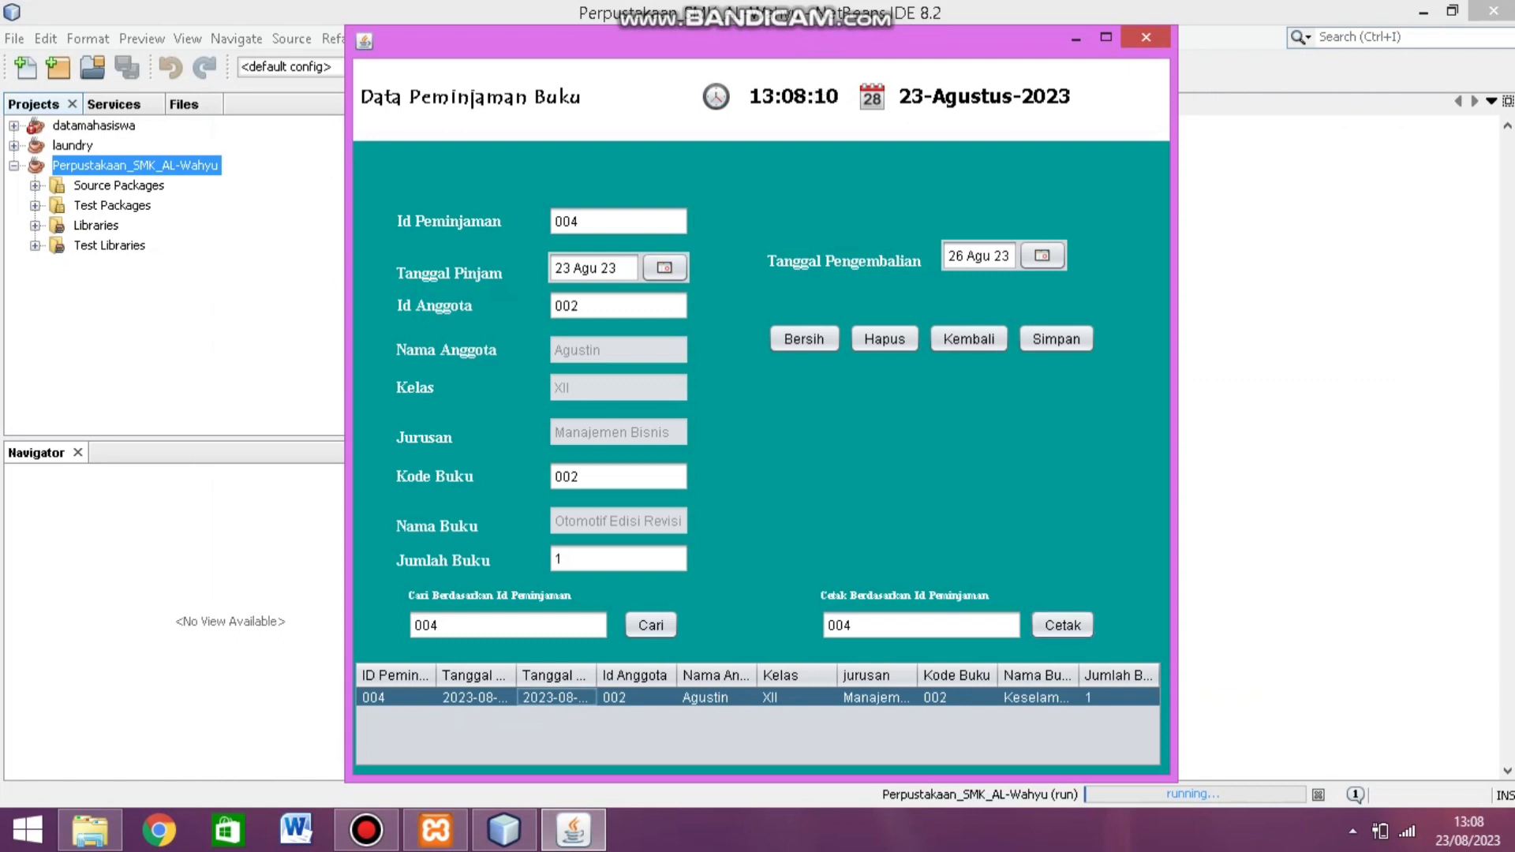
pyautogui.click(618, 477)
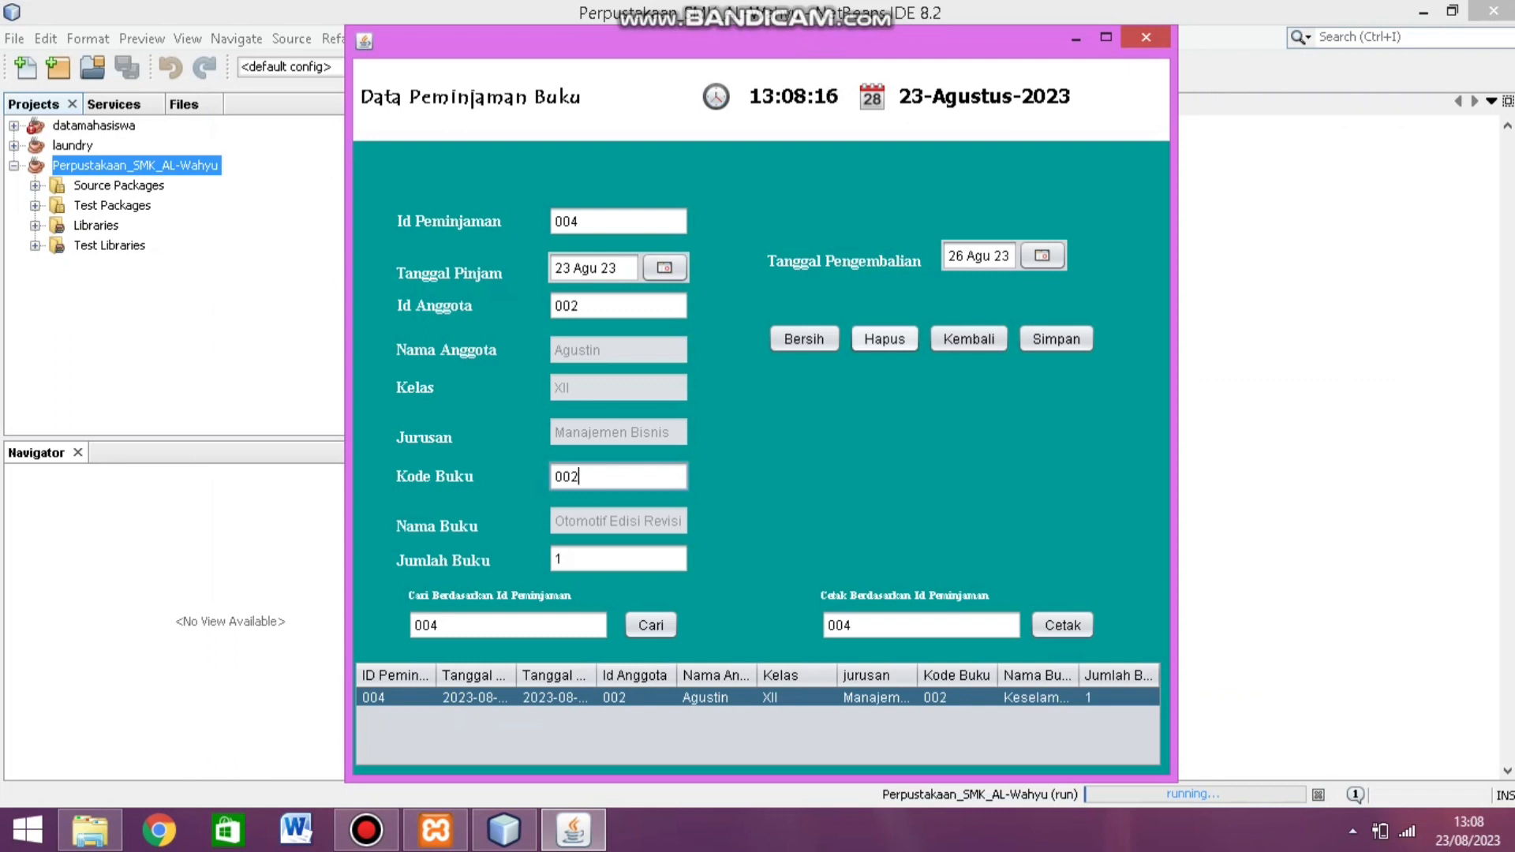
pyautogui.click(885, 339)
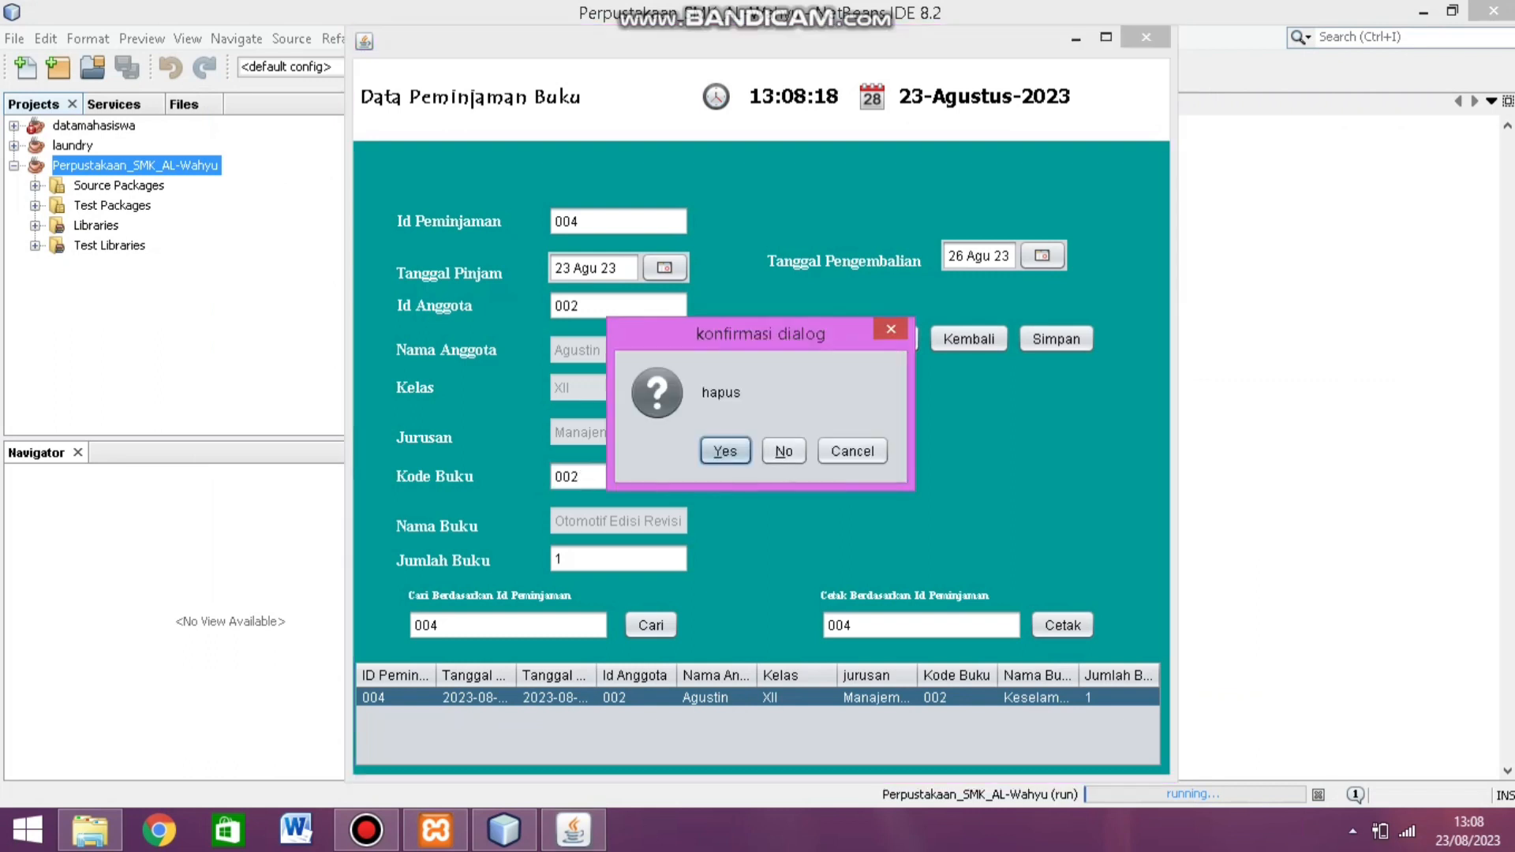
pyautogui.press('Return')
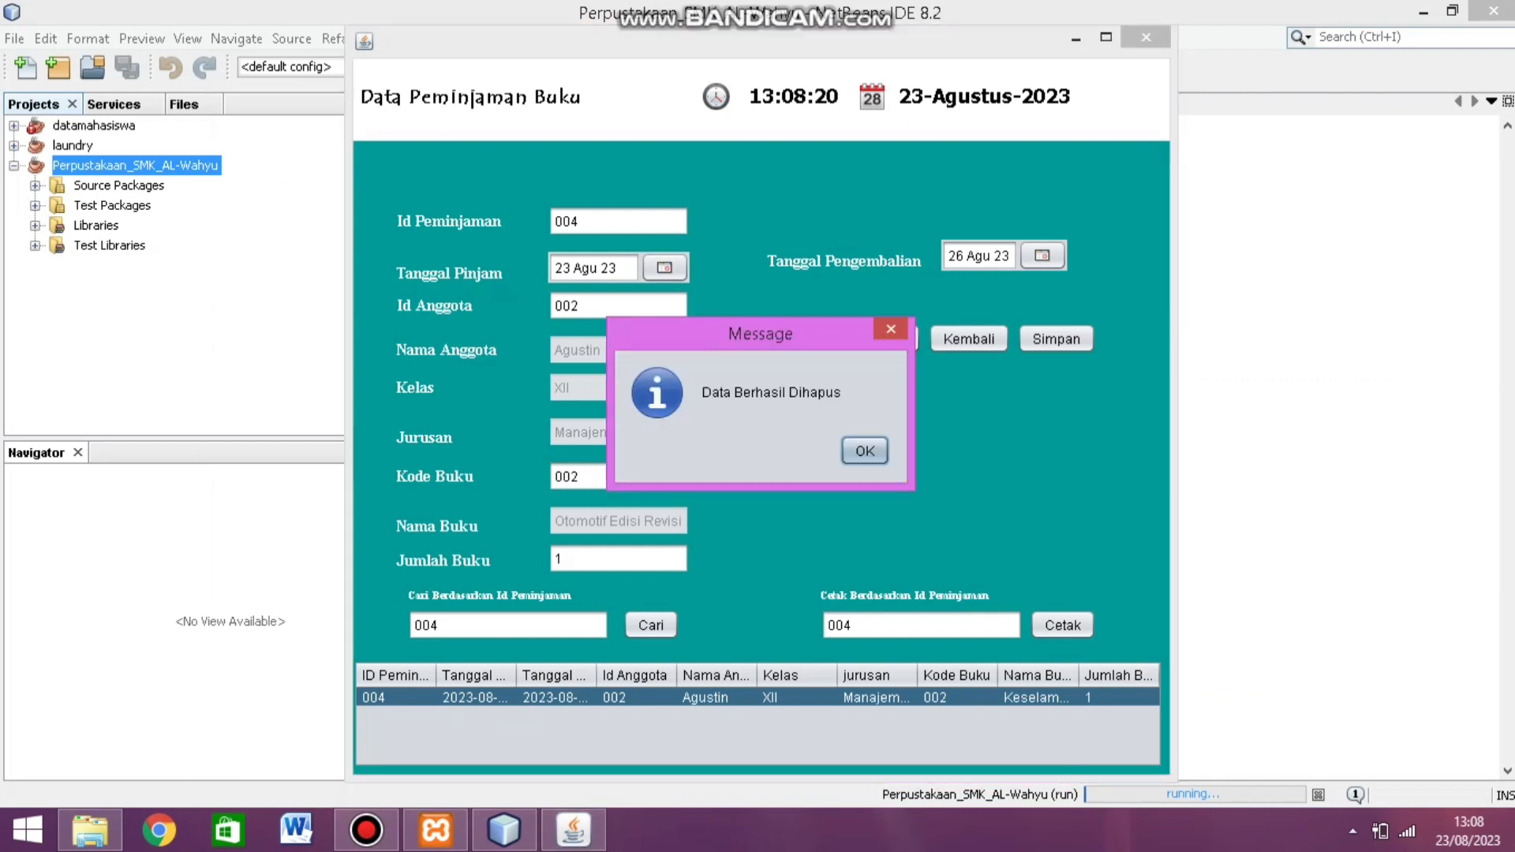
pyautogui.press('Return')
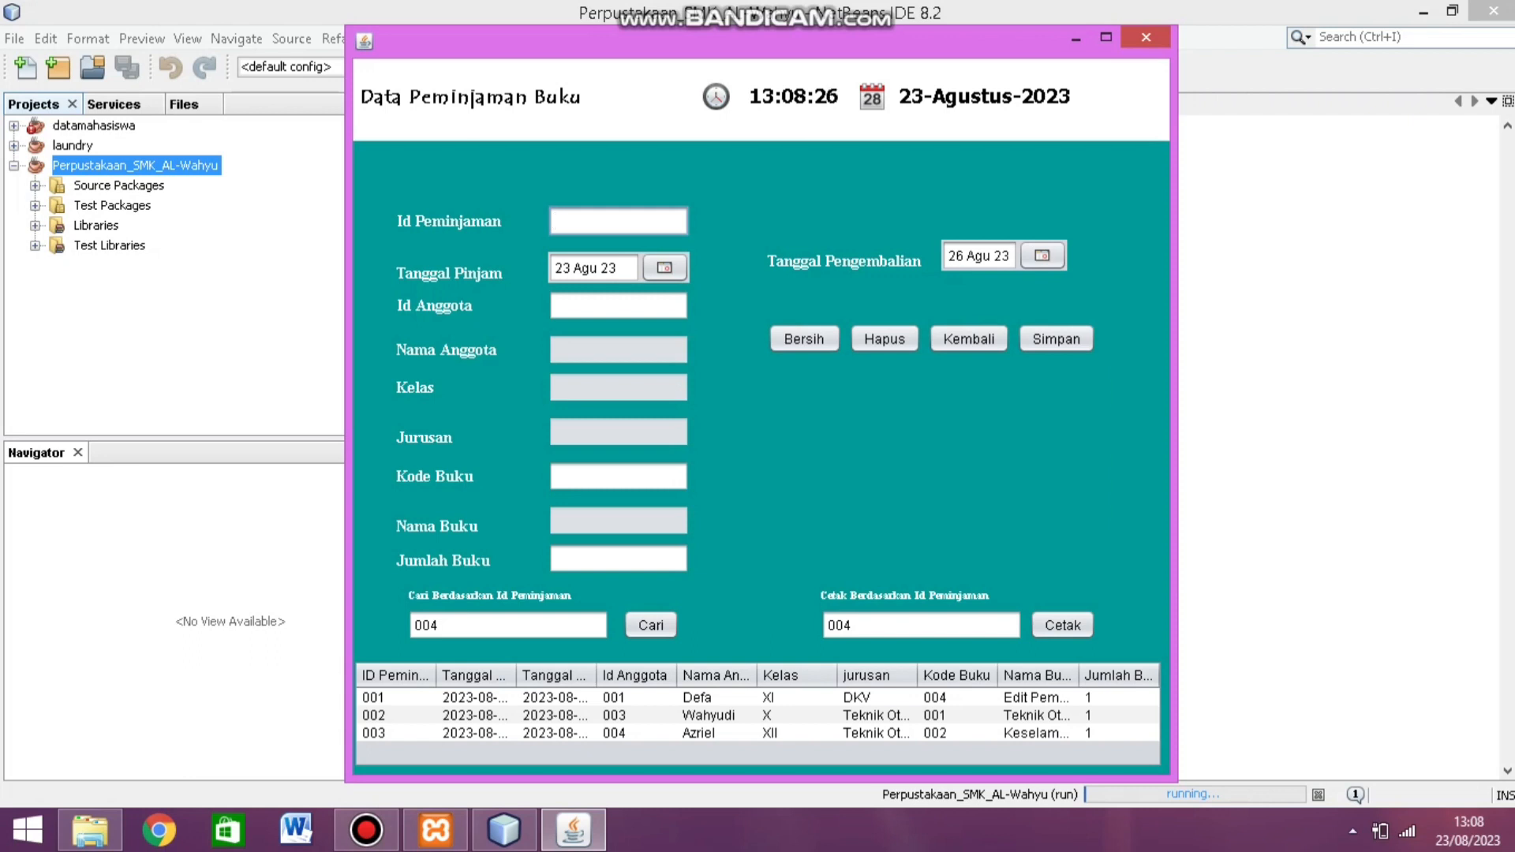
# Step: Return to the main menu and open the Data Pengembalian Buku returns form
pyautogui.click(969, 339)
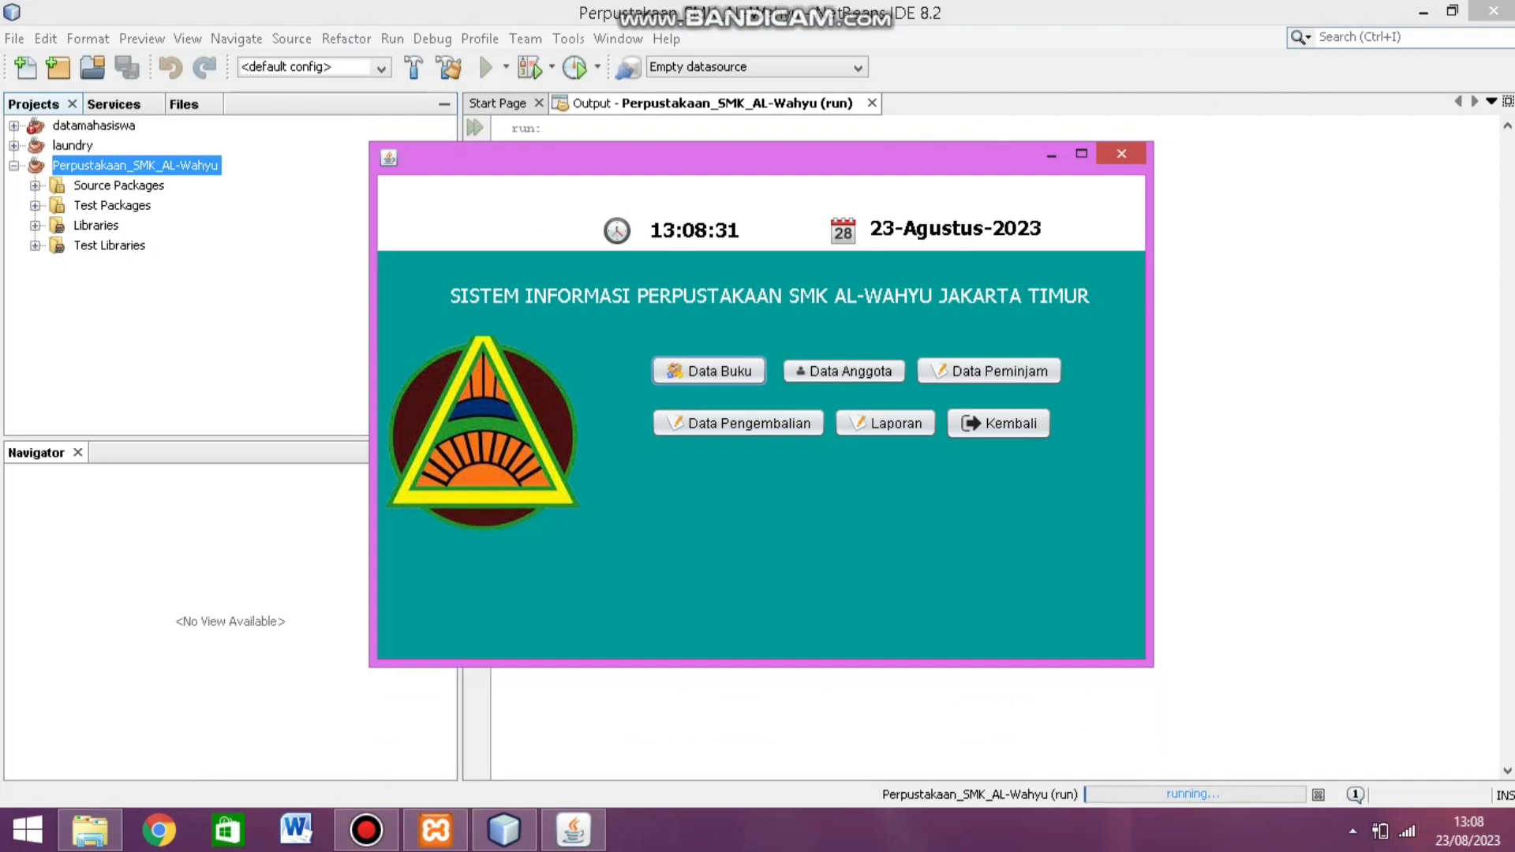
pyautogui.click(1353, 831)
pyautogui.click(1353, 830)
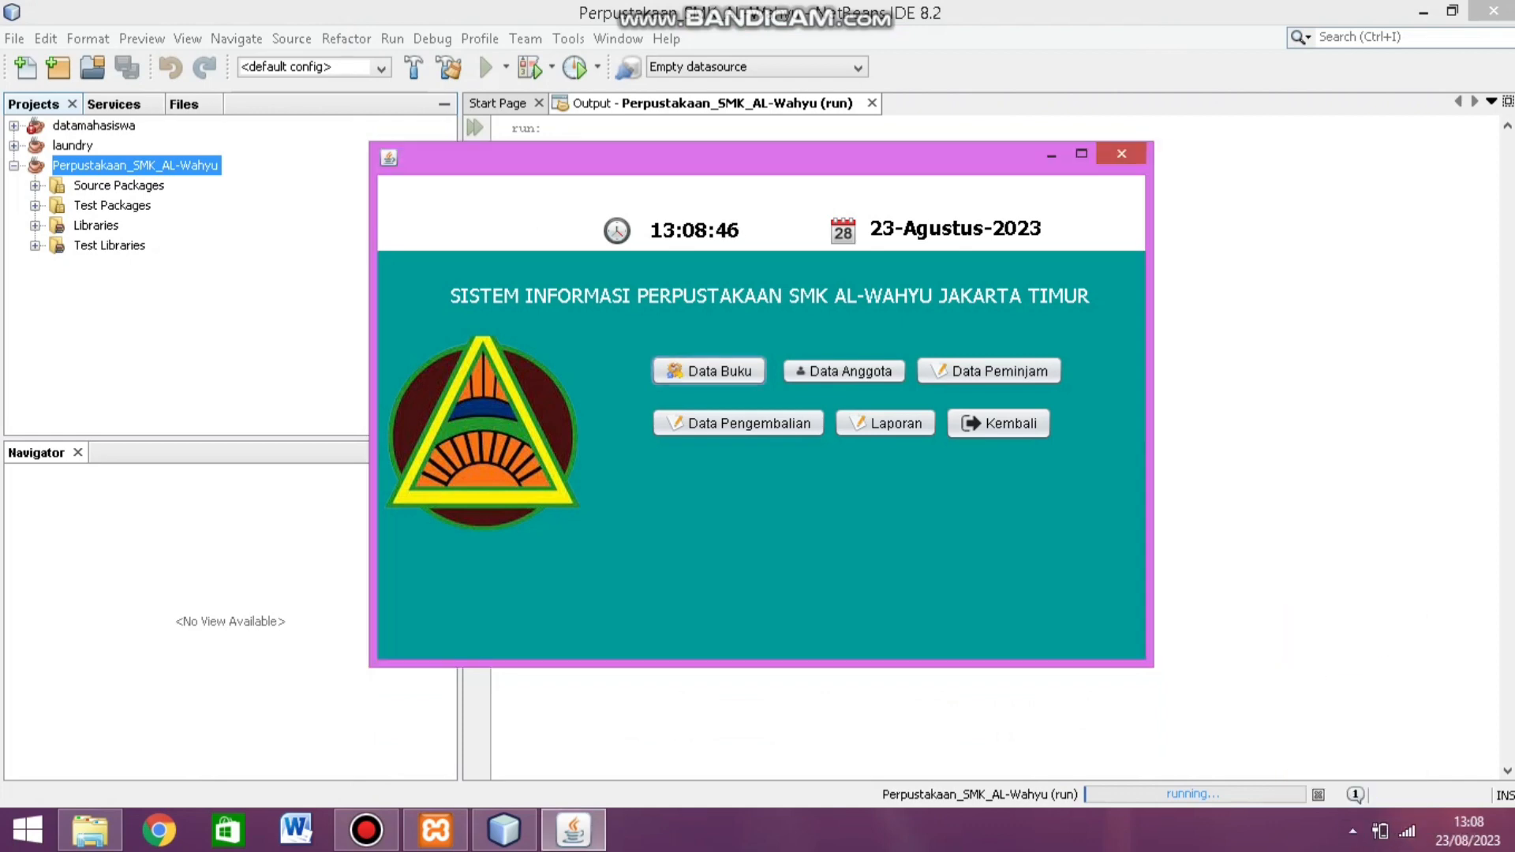
pyautogui.click(738, 423)
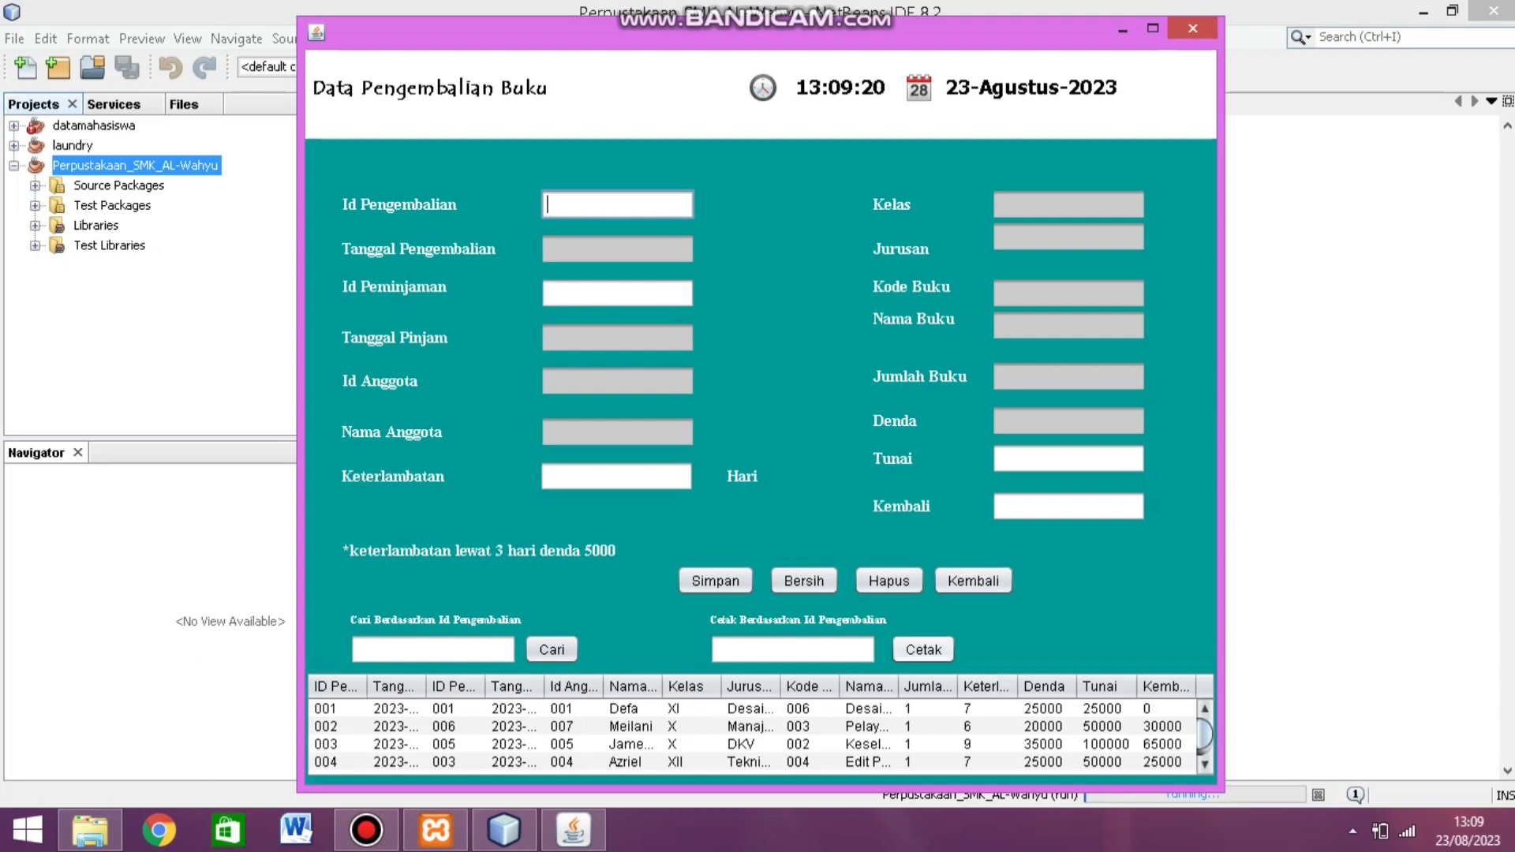
# Step: Enter return ID 006 and look up loan 003's details
pyautogui.scroll(-1, 761, 738)
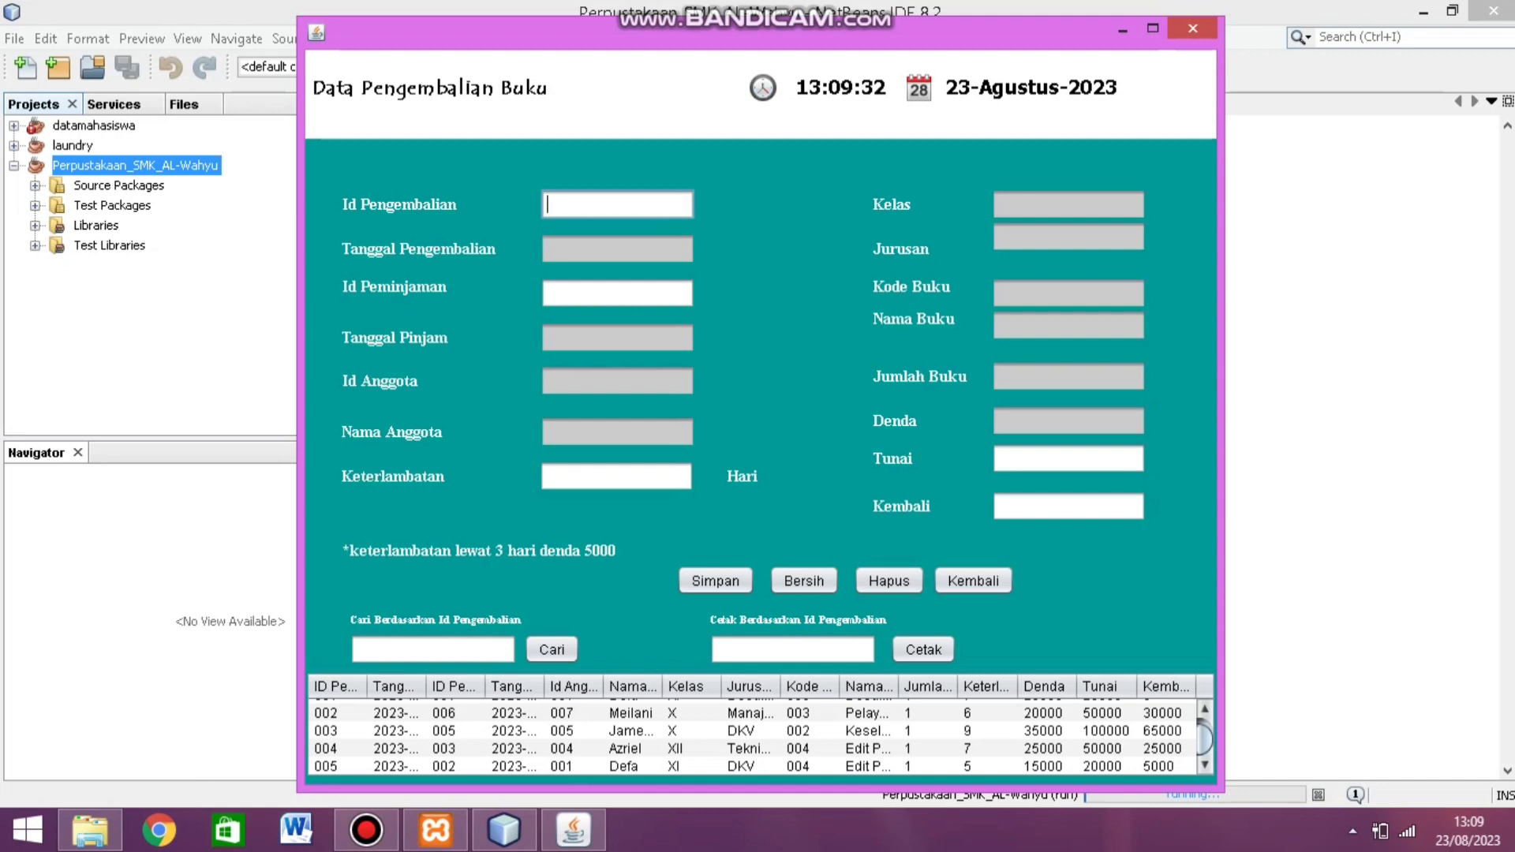
pyautogui.write('006')
pyautogui.click(600, 293)
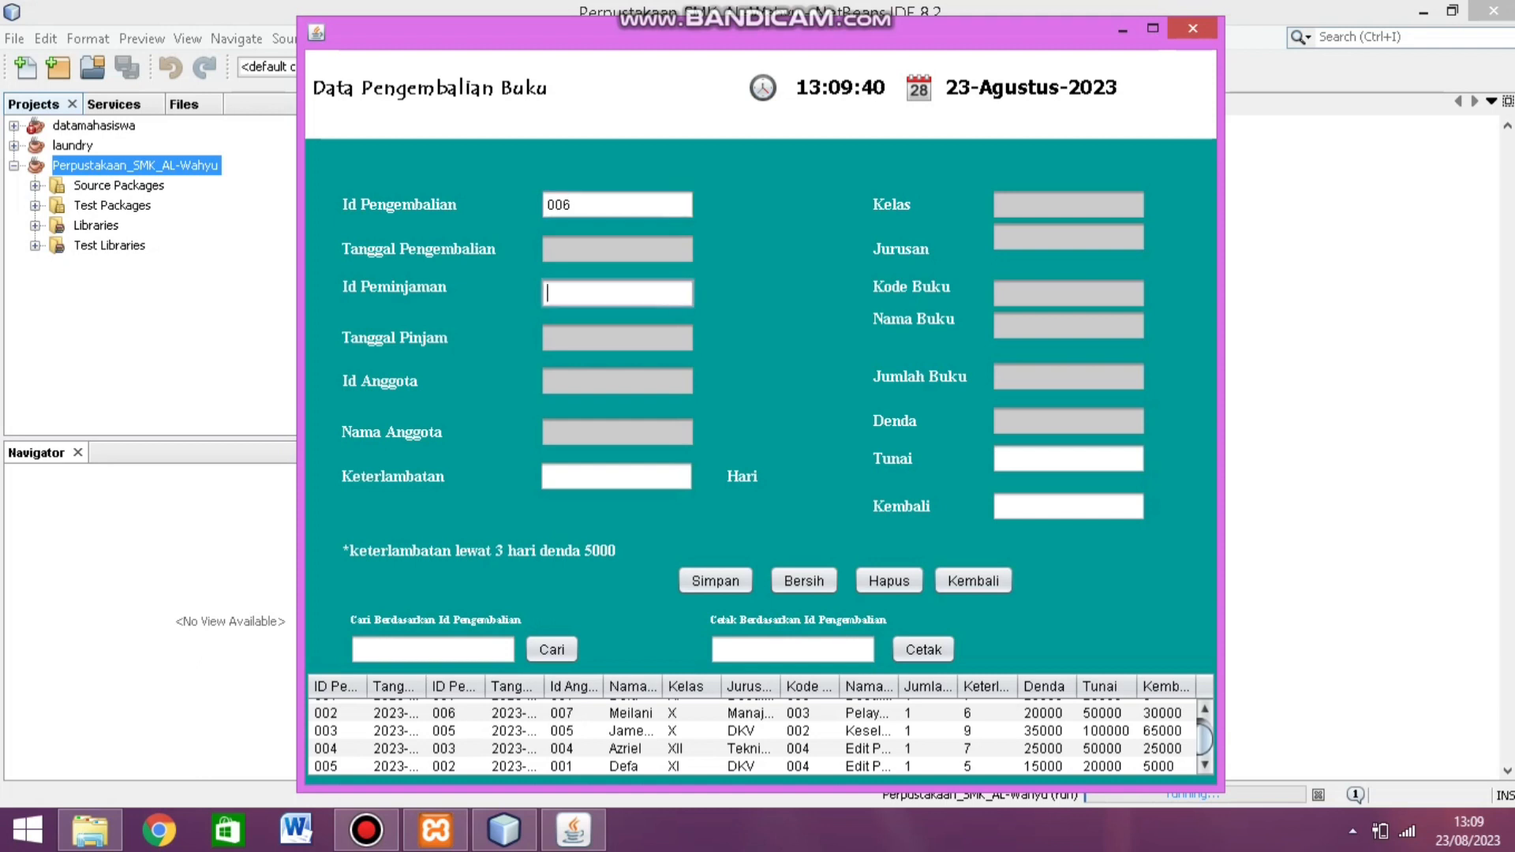
pyautogui.write('003')
pyautogui.press('Return')
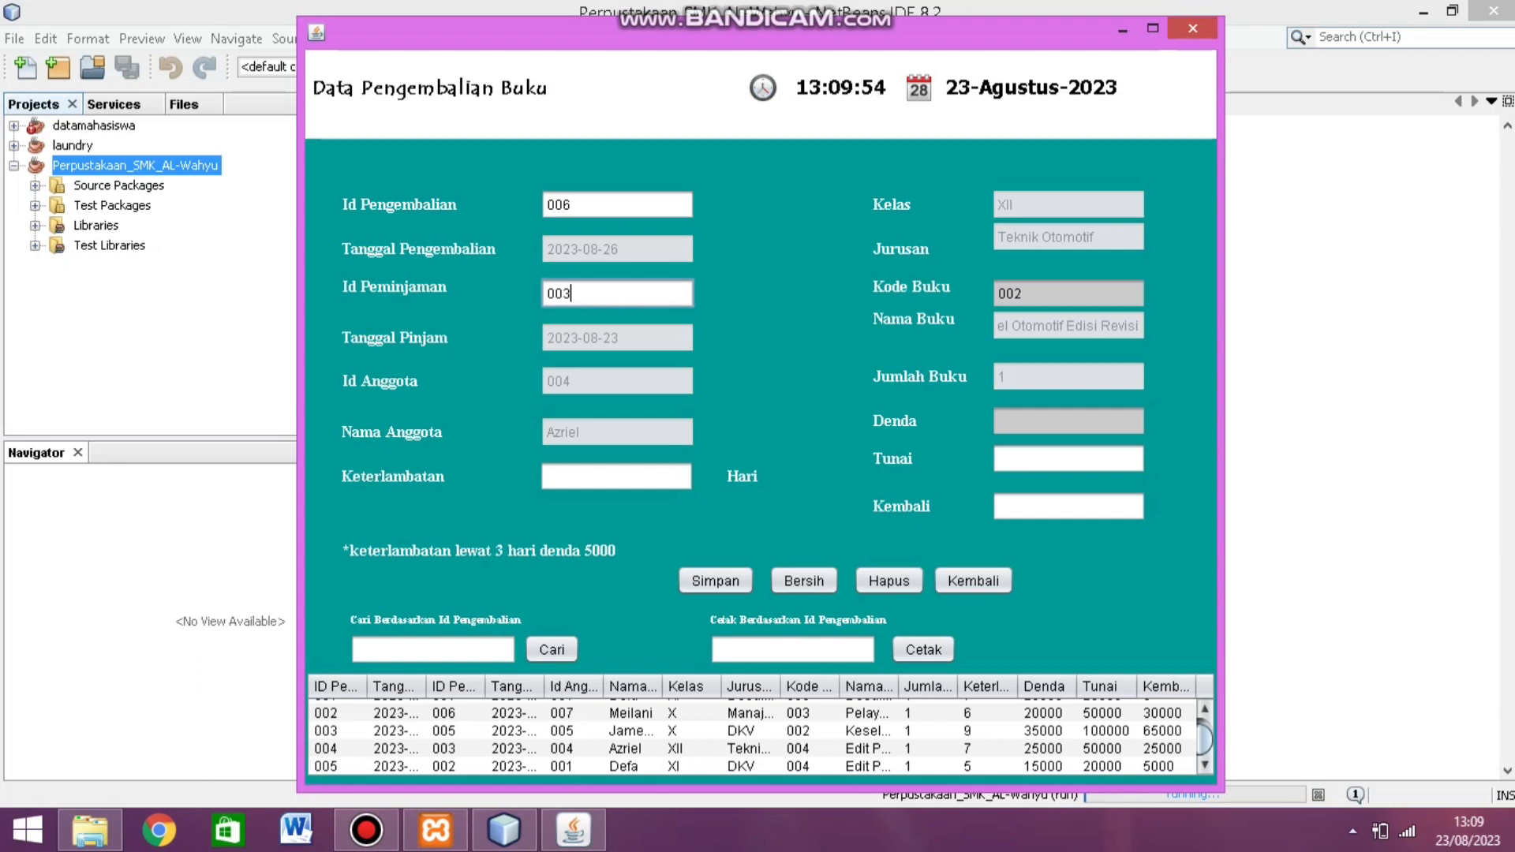
# Step: Enter 4 days late and 20000 cash to get fine 10000 and change 10000, then save
pyautogui.click(546, 476)
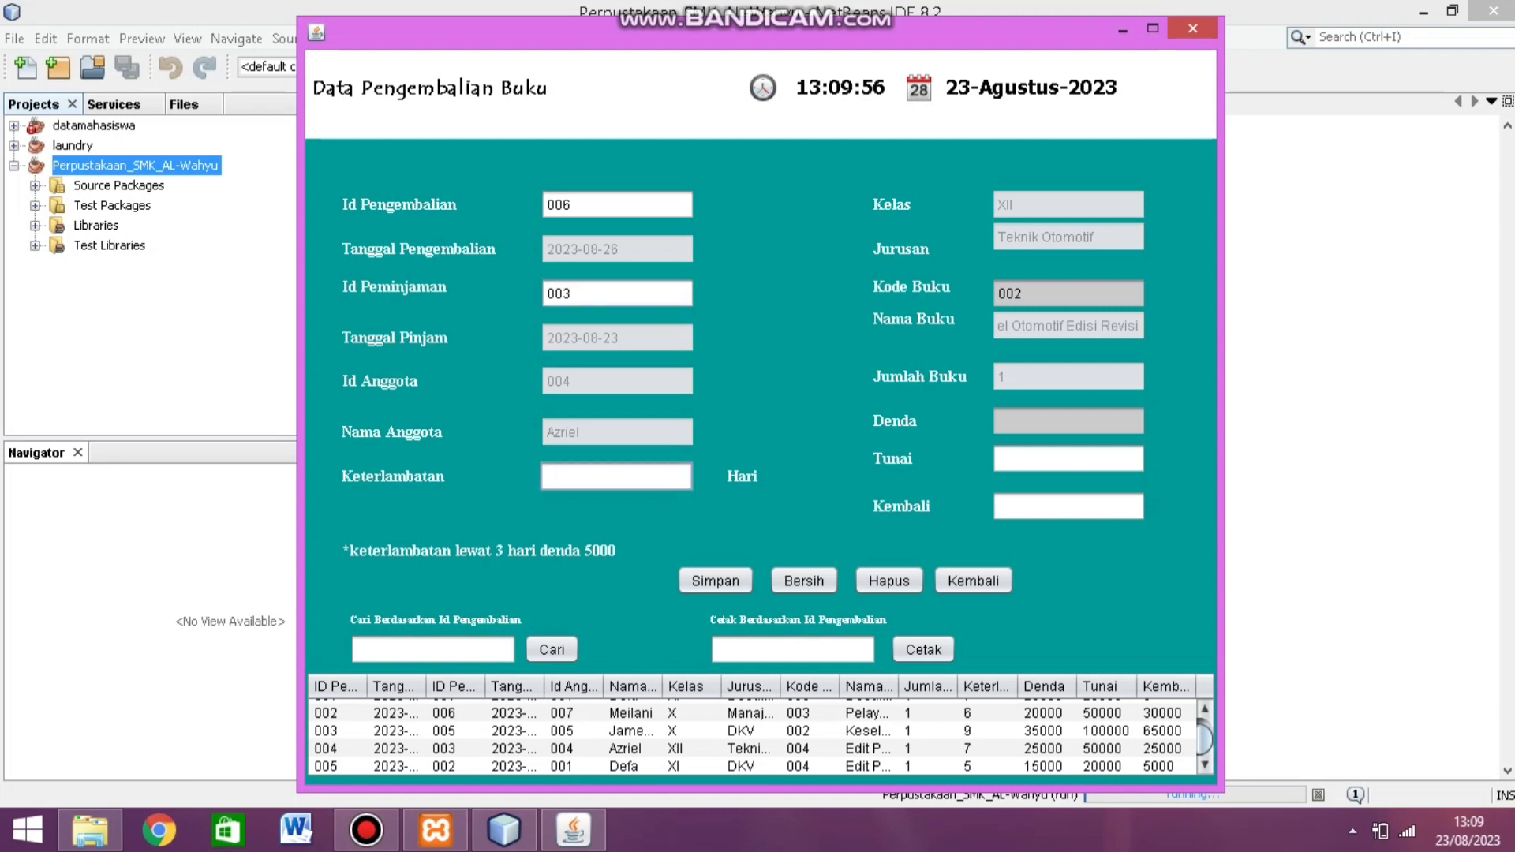
pyautogui.write('4')
pyautogui.press('Return')
pyautogui.click(1067, 458)
pyautogui.write('20000')
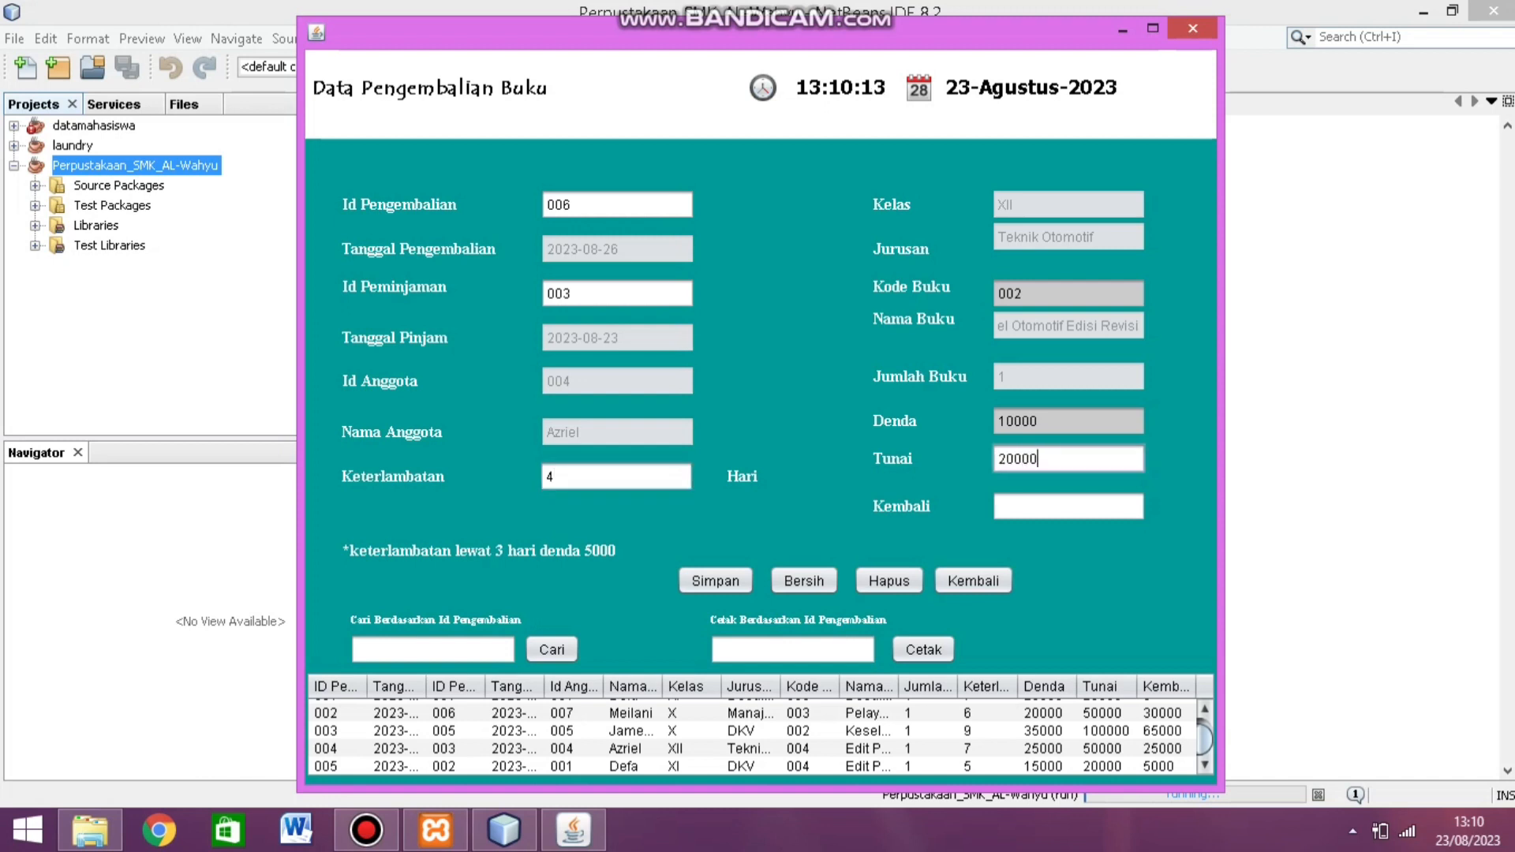
pyautogui.press('Return')
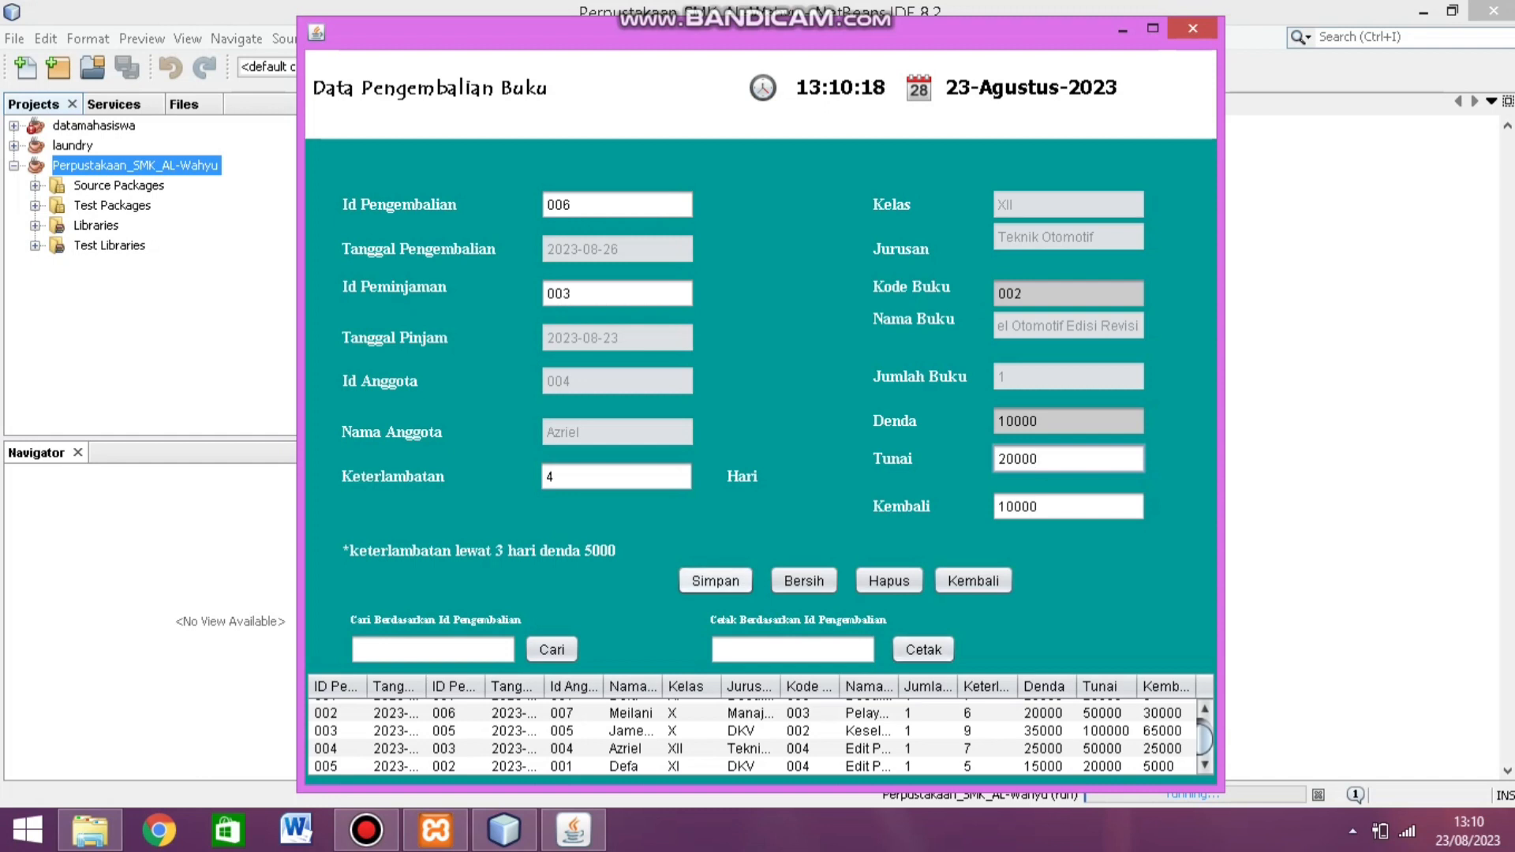
pyautogui.click(715, 581)
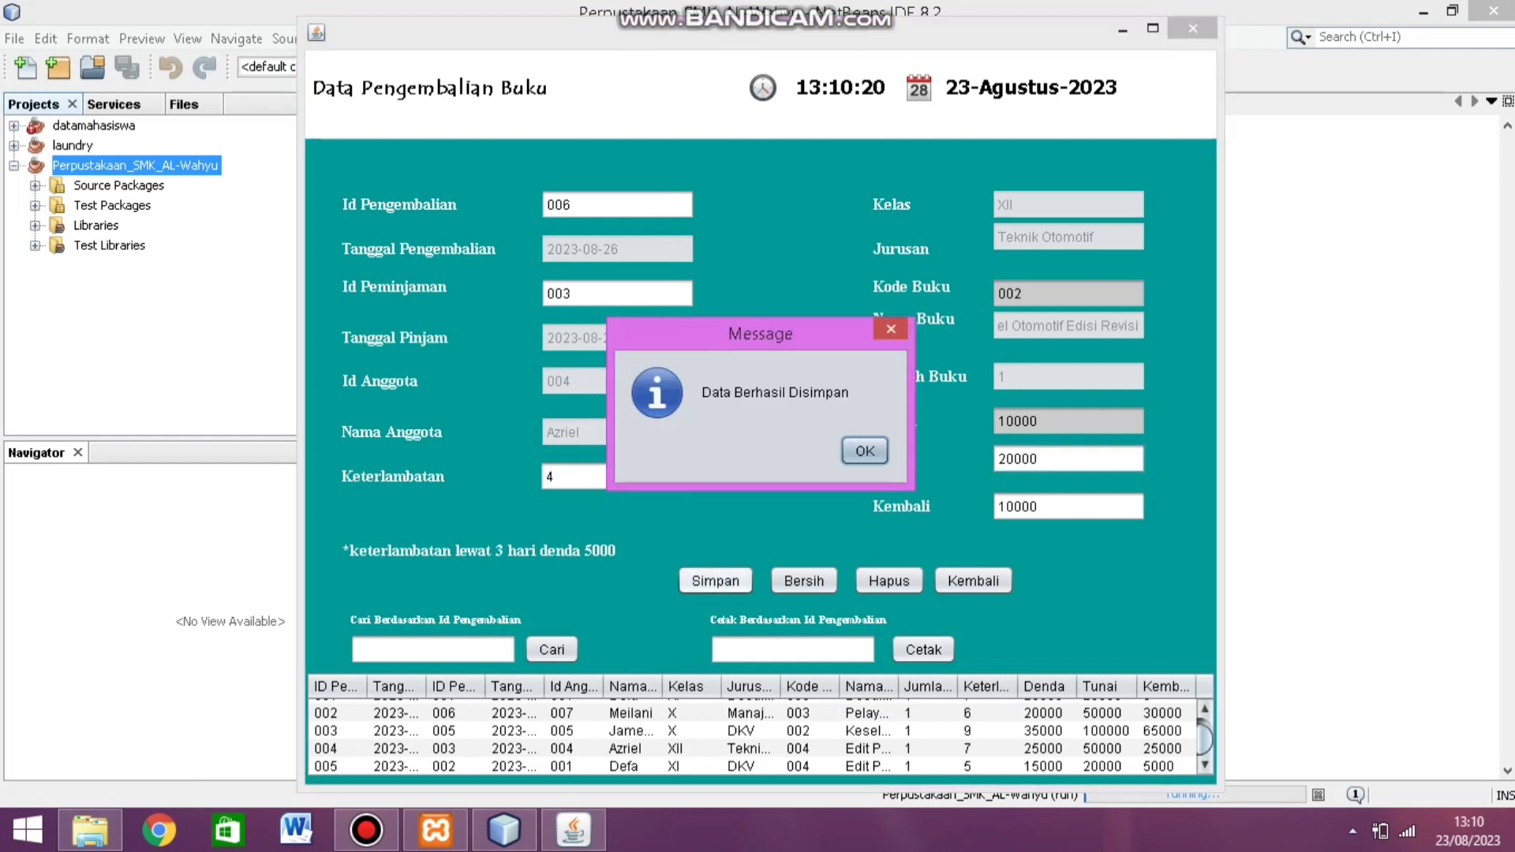
# Step: Dismiss the save confirmation and load return 006 from the table
pyautogui.click(865, 450)
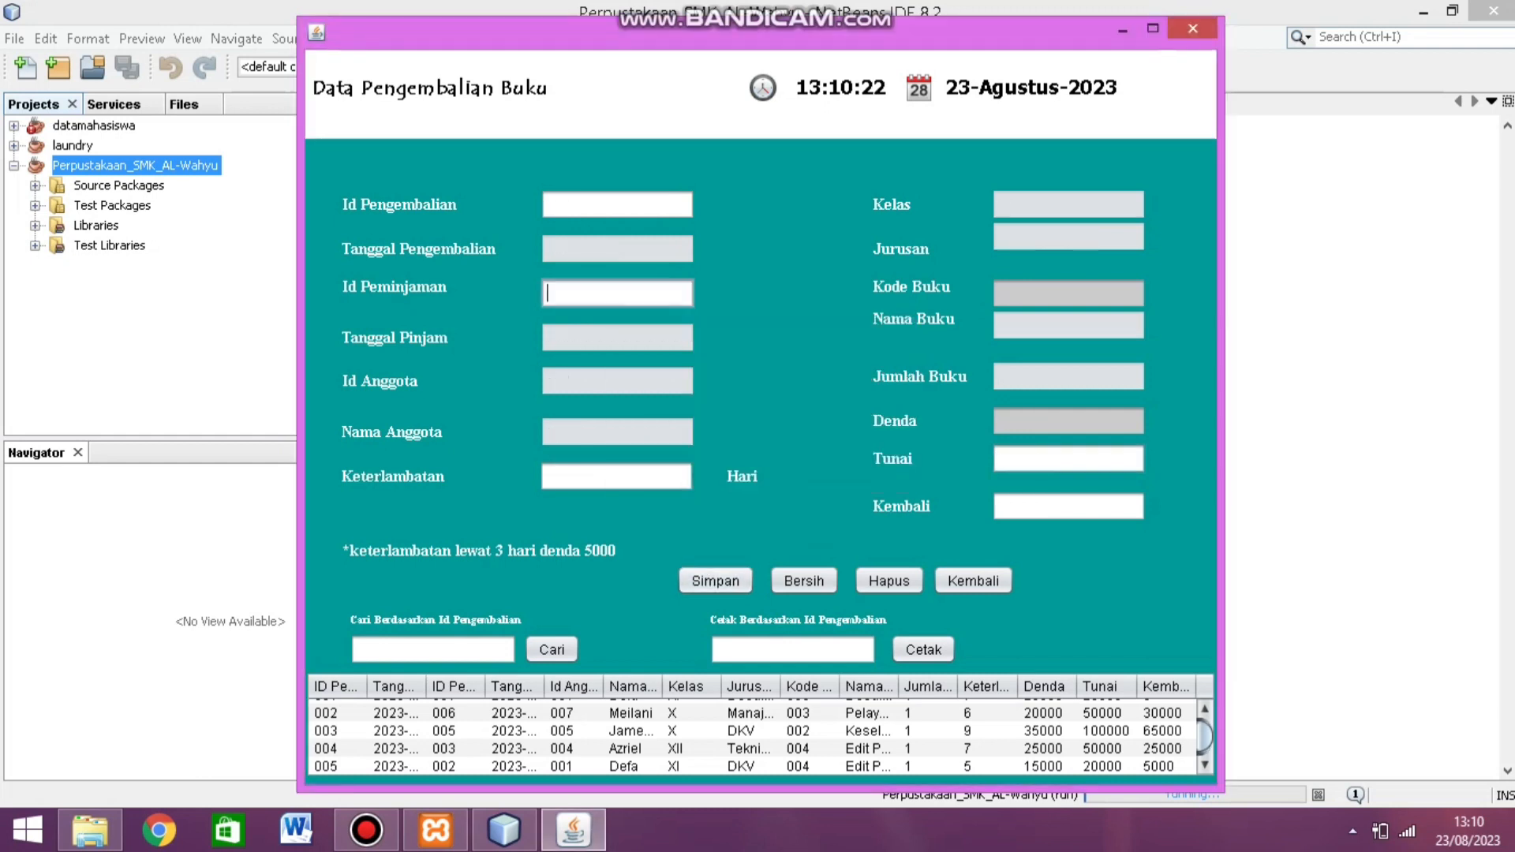
pyautogui.scroll(-1, 760, 739)
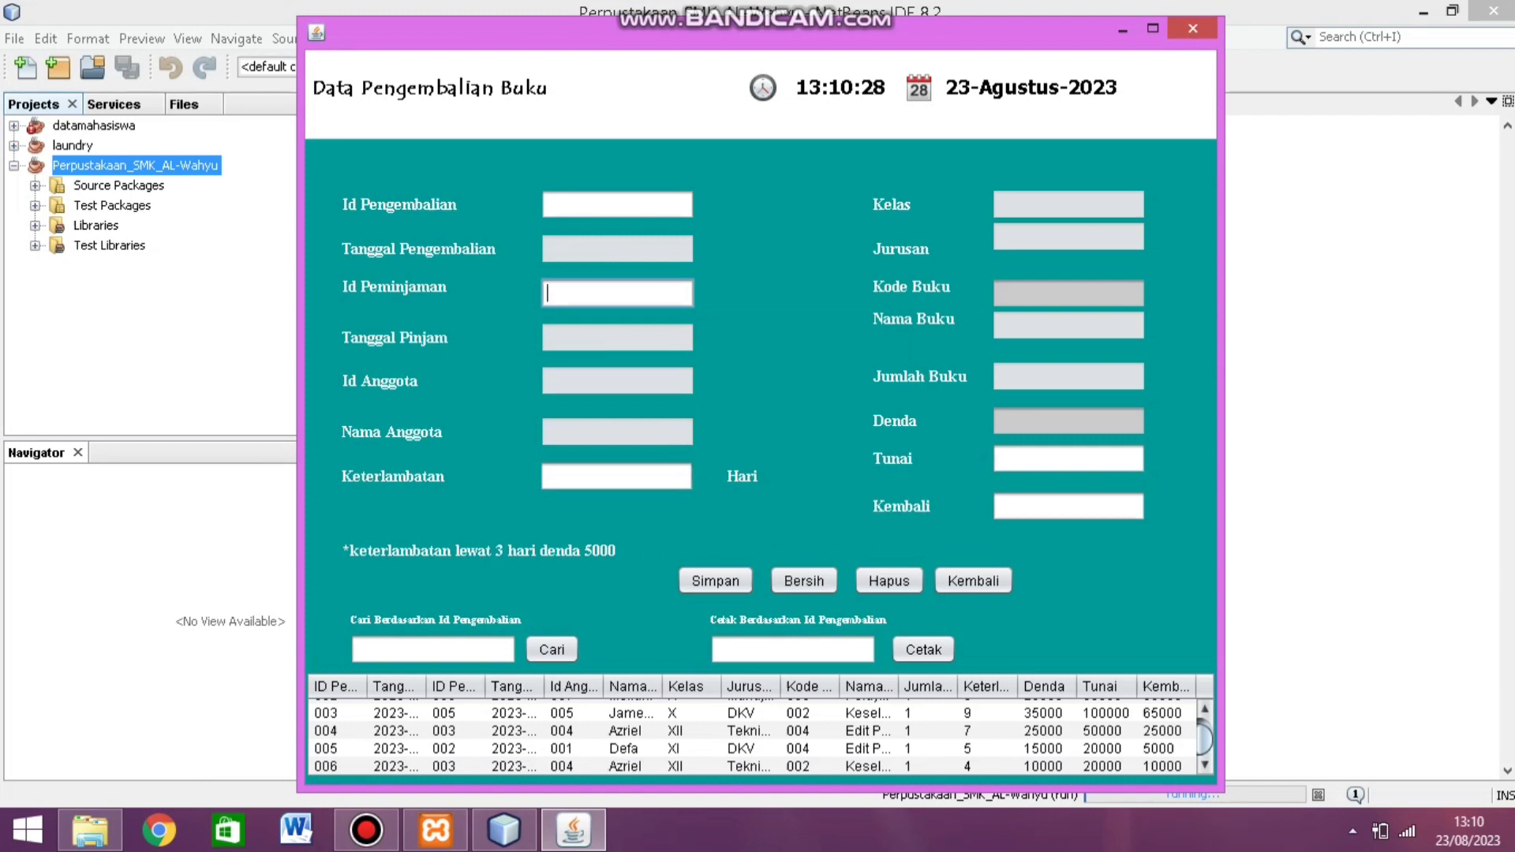
pyautogui.click(1162, 766)
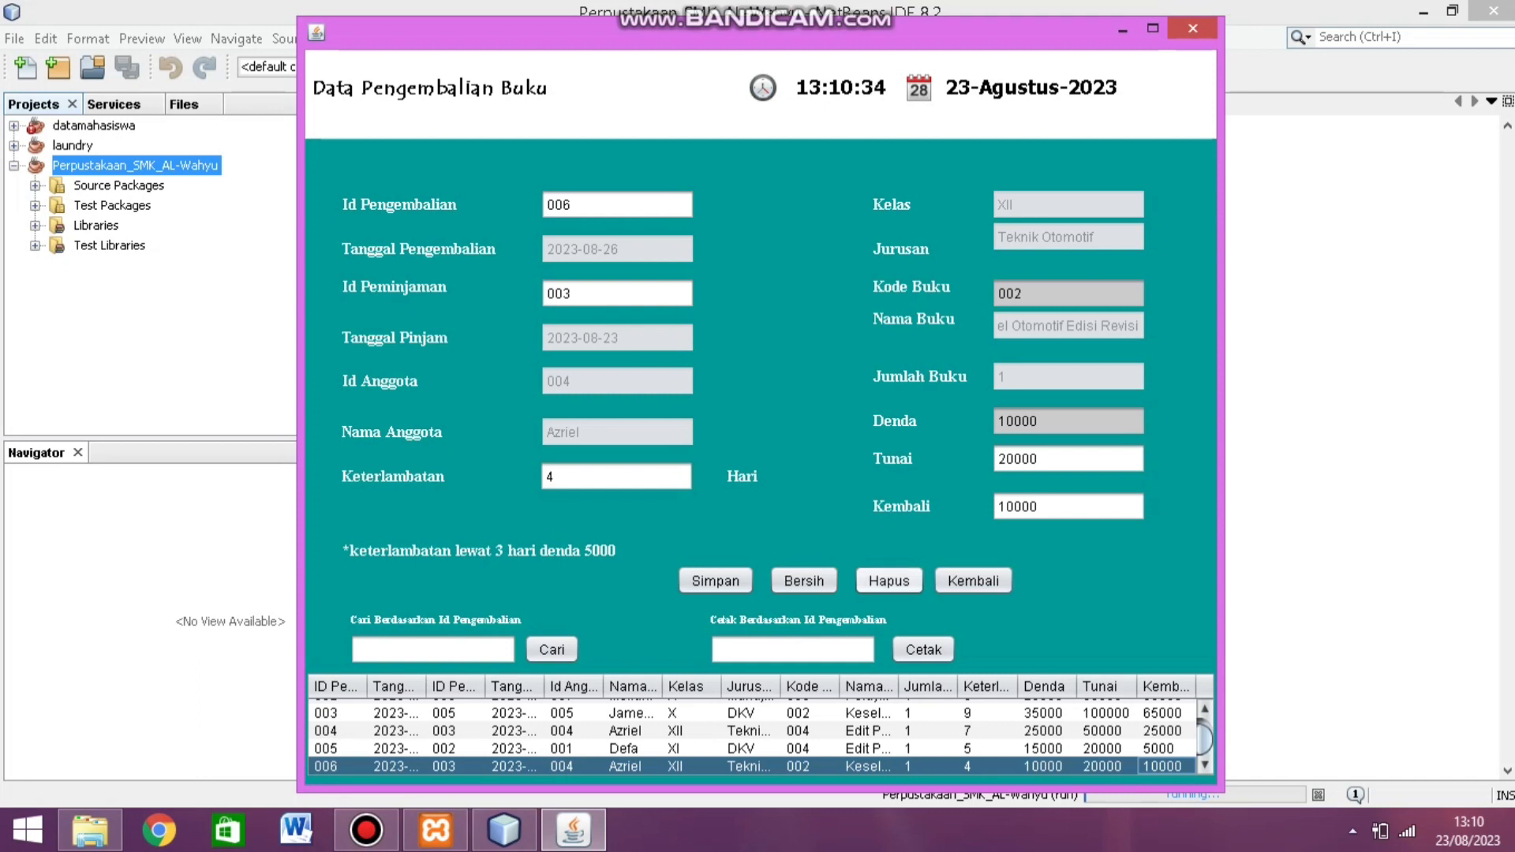
# Step: Search the returns for ID 005 and enter 005 as the return to print
pyautogui.click(358, 649)
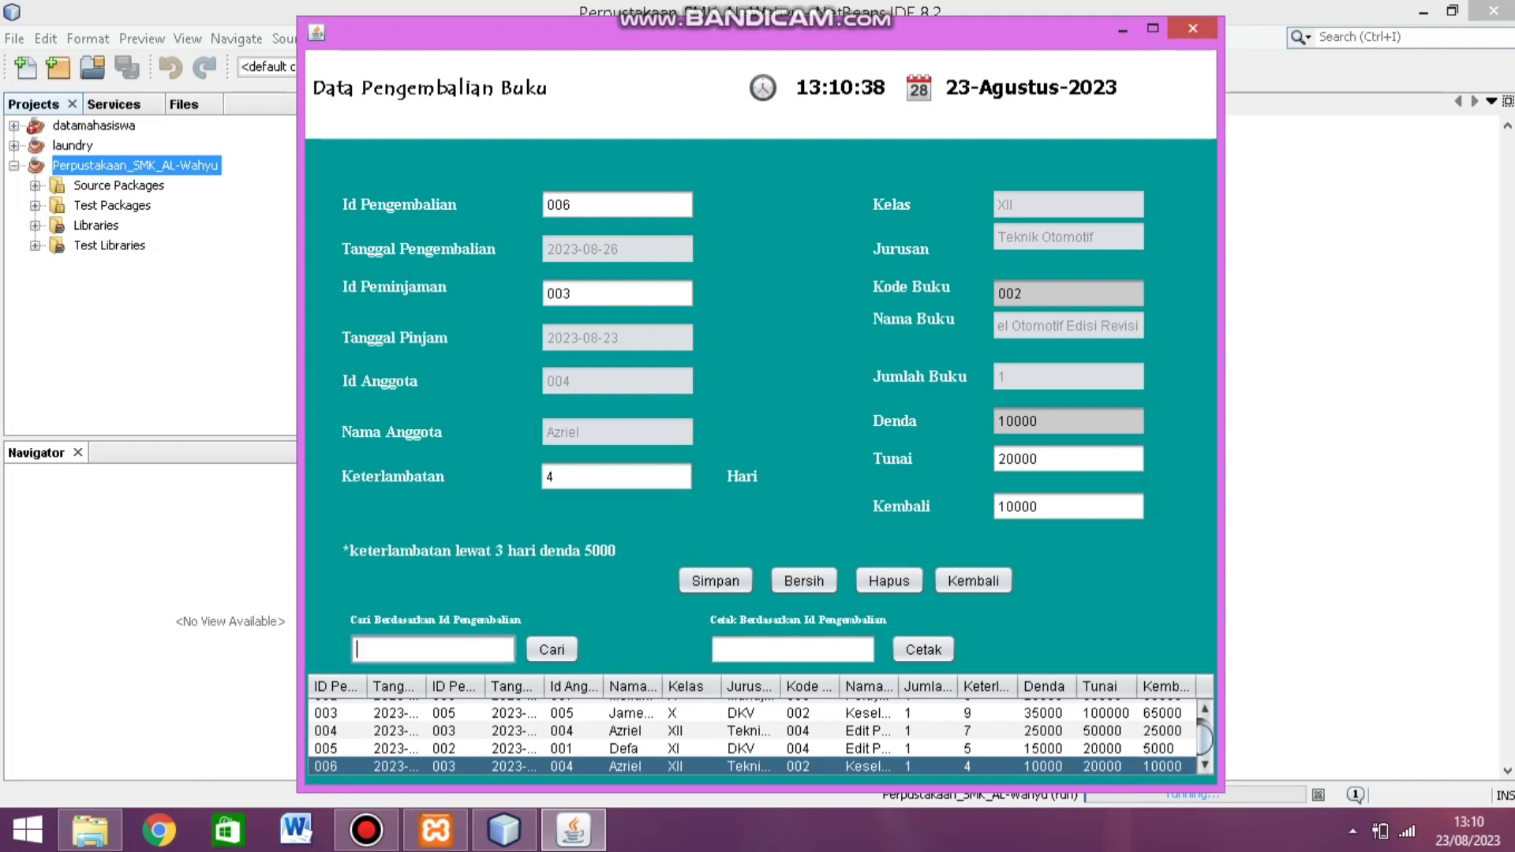
pyautogui.write('005')
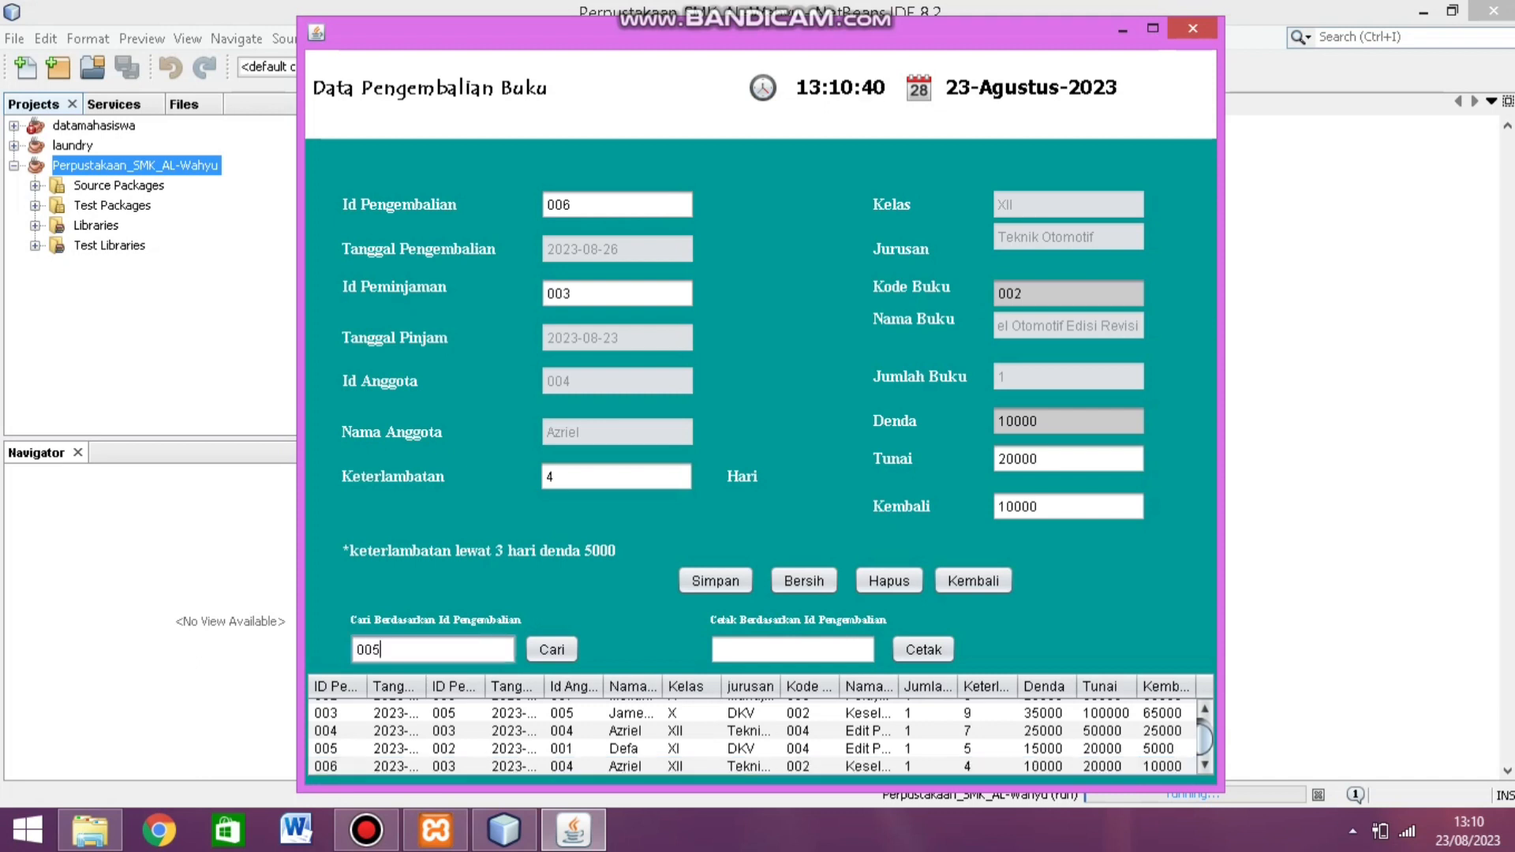
pyautogui.click(552, 649)
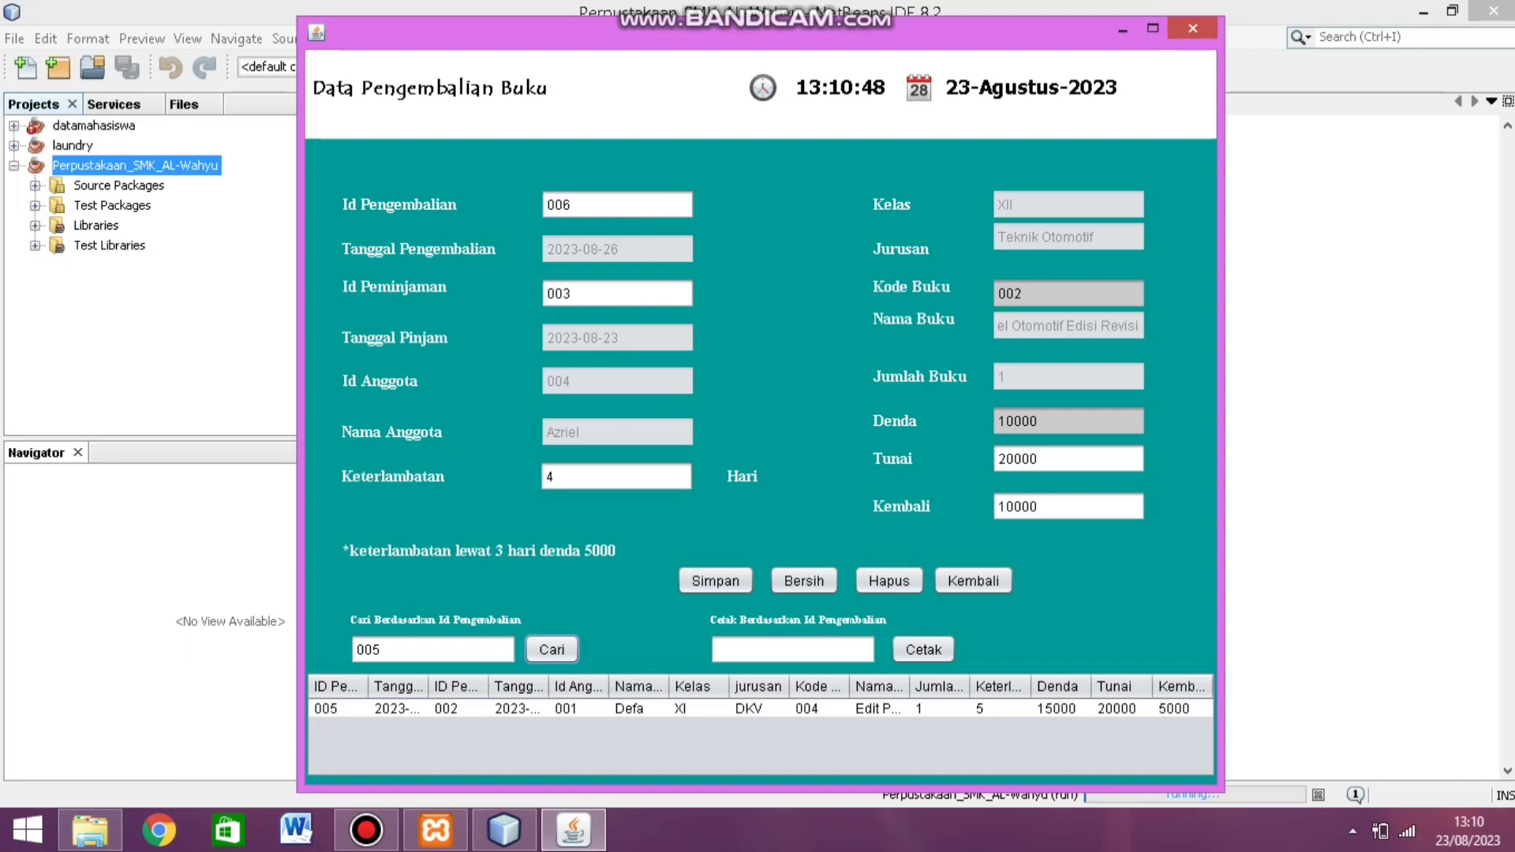
pyautogui.click(792, 649)
pyautogui.write('00')
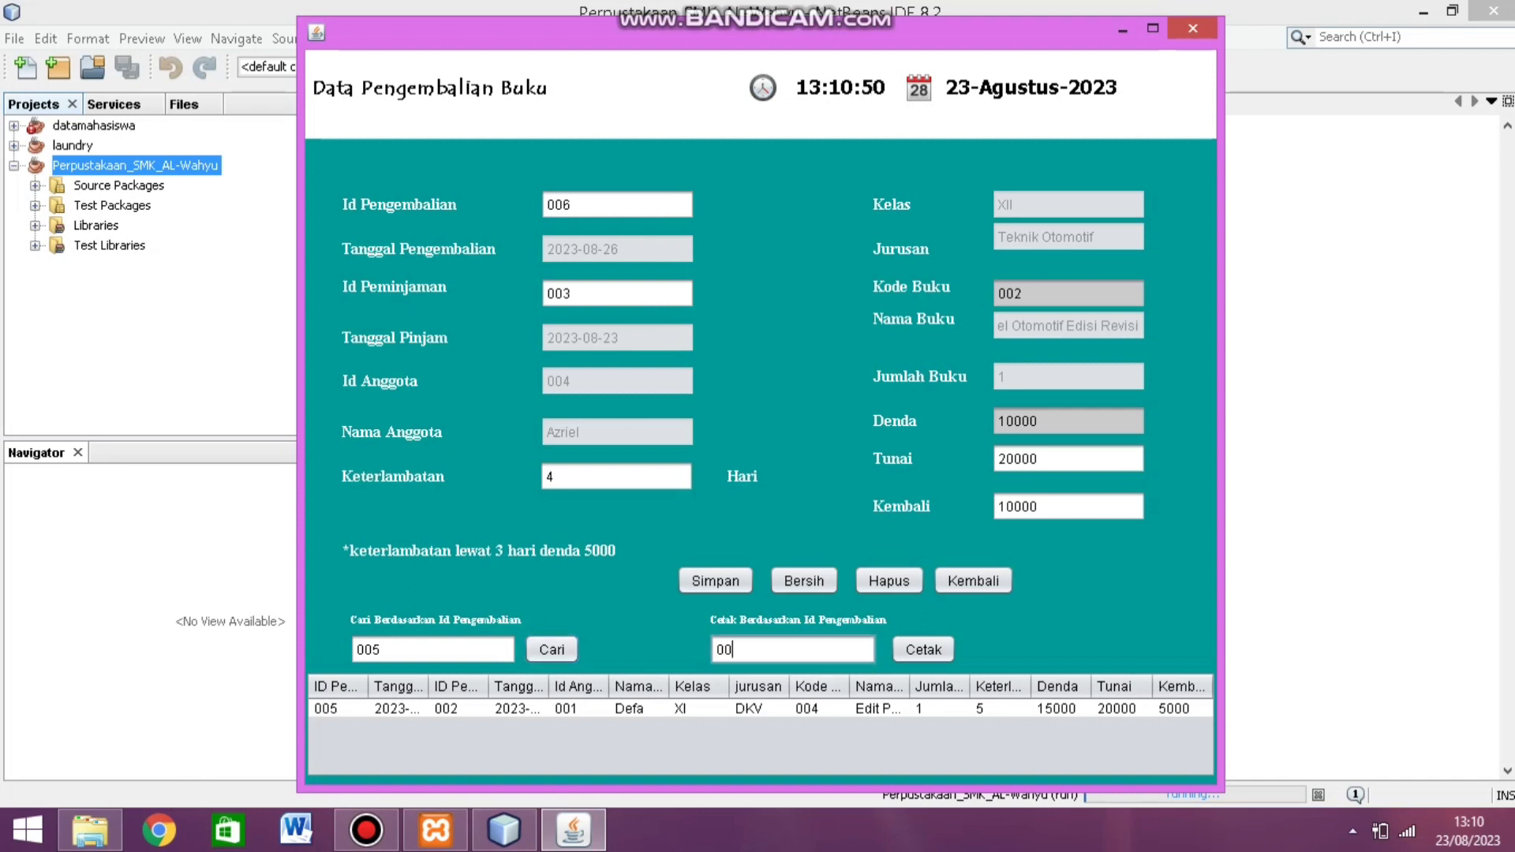
pyautogui.write('5')
pyautogui.click(924, 650)
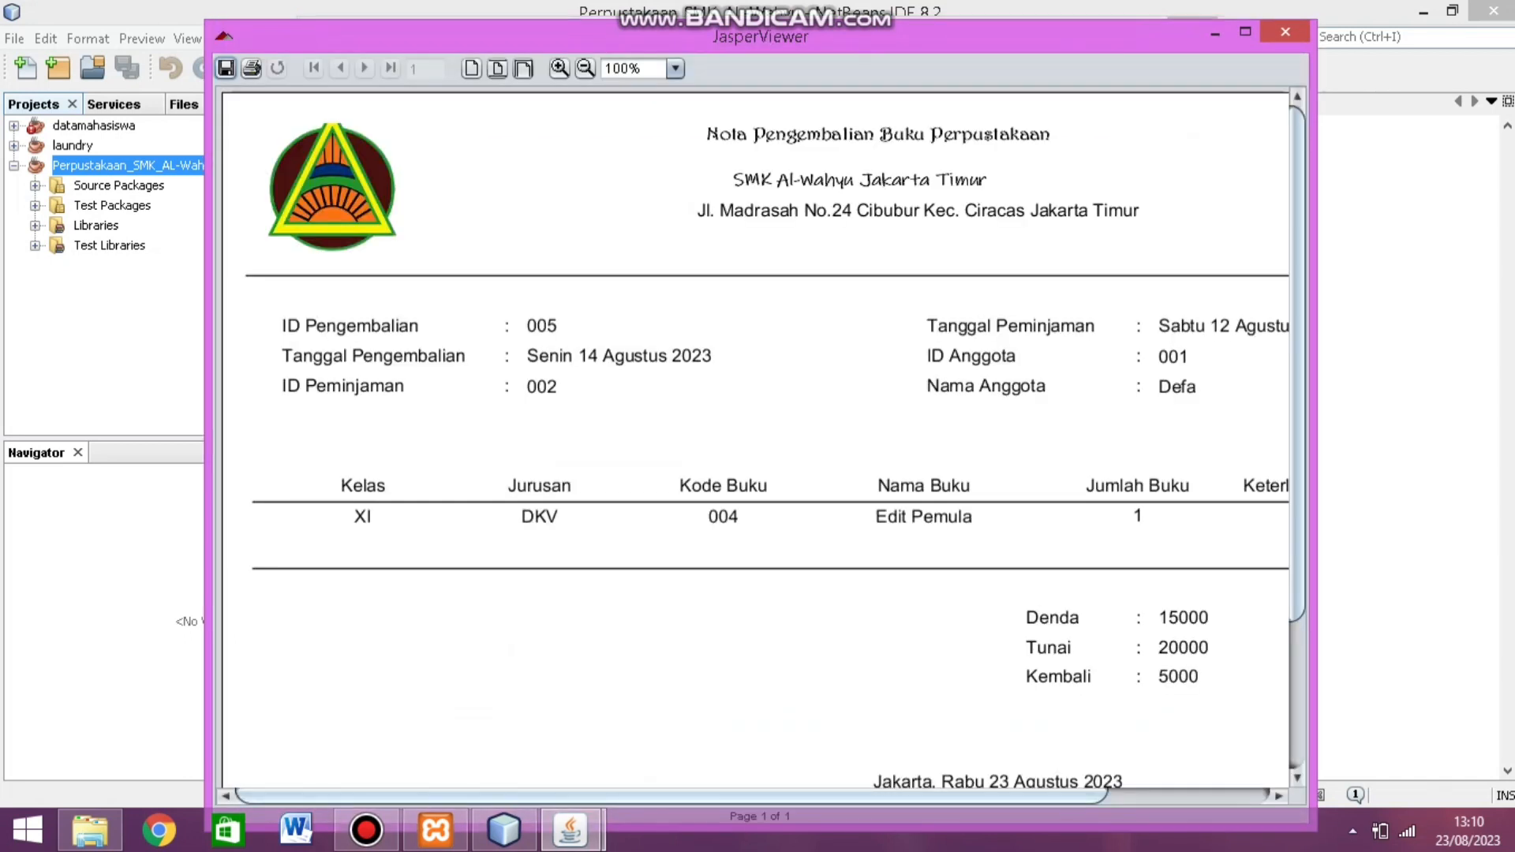
pyautogui.moveTo(868, 796); pyautogui.dragTo(1029, 796)
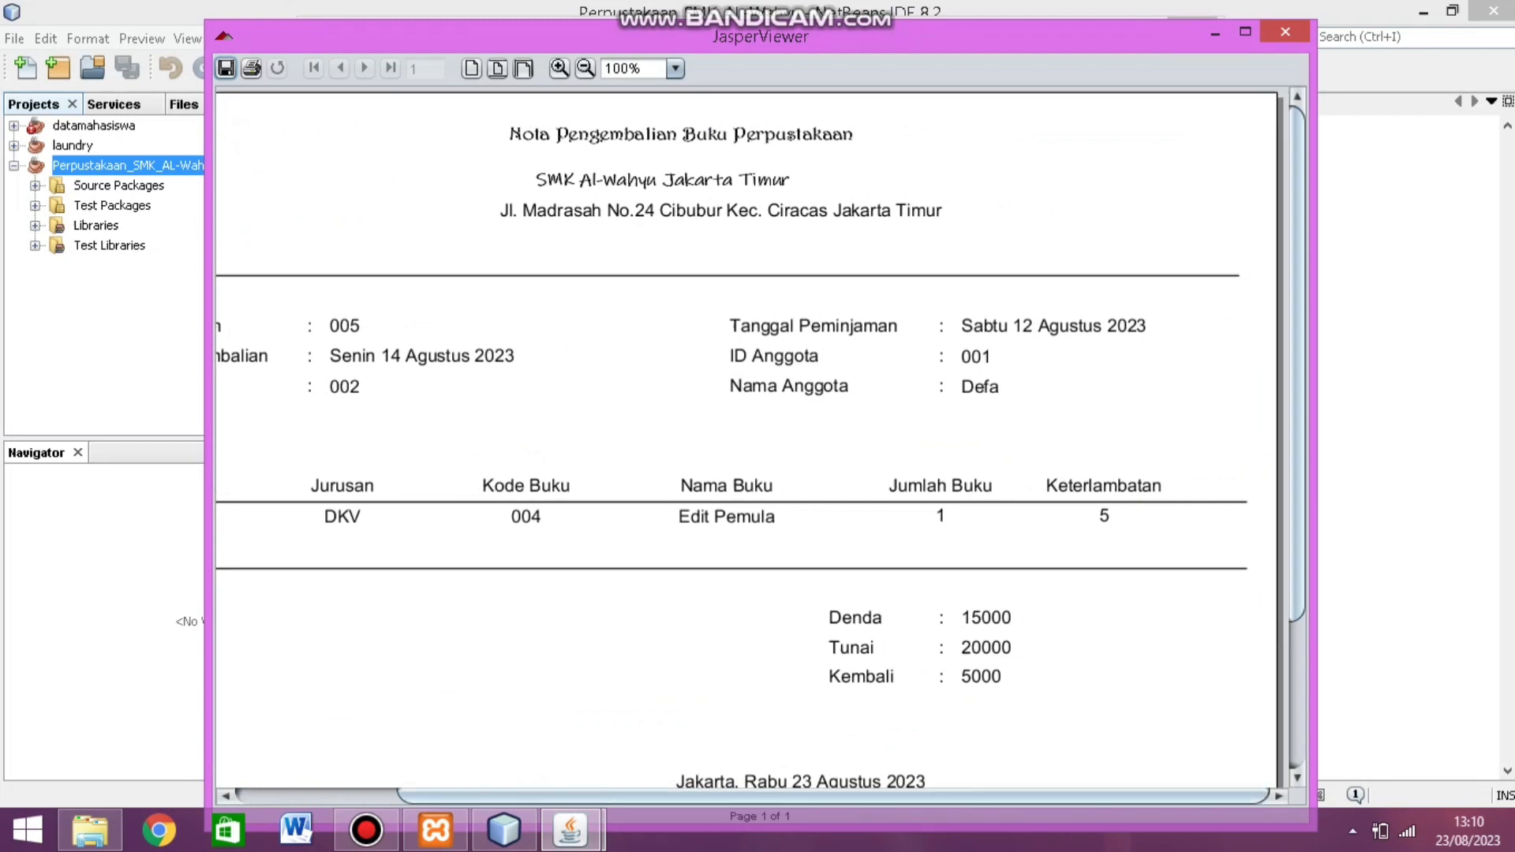
pyautogui.scroll(-5, 746, 434)
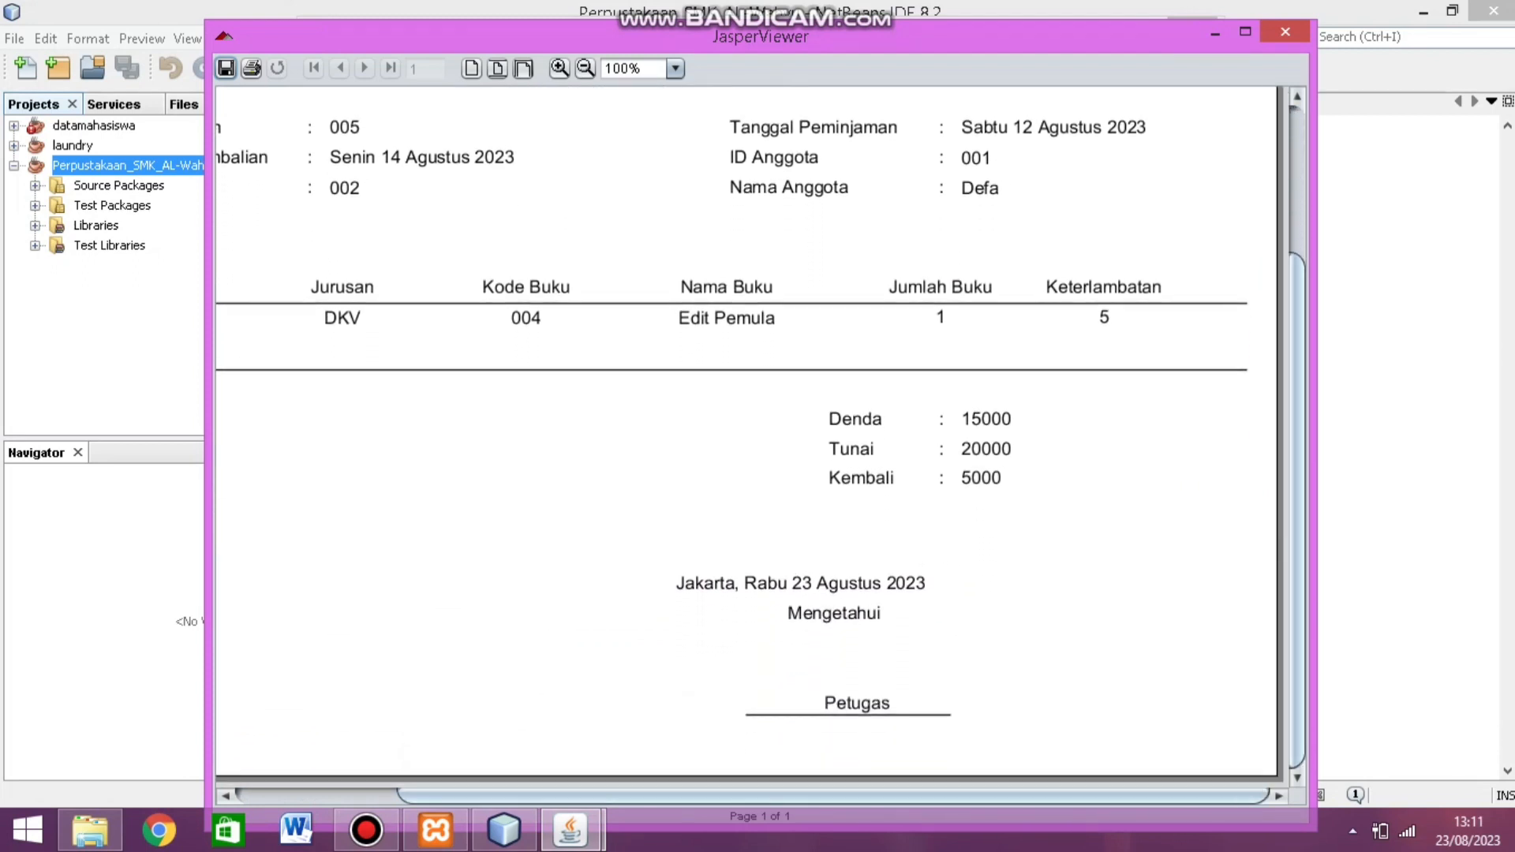
pyautogui.click(1286, 32)
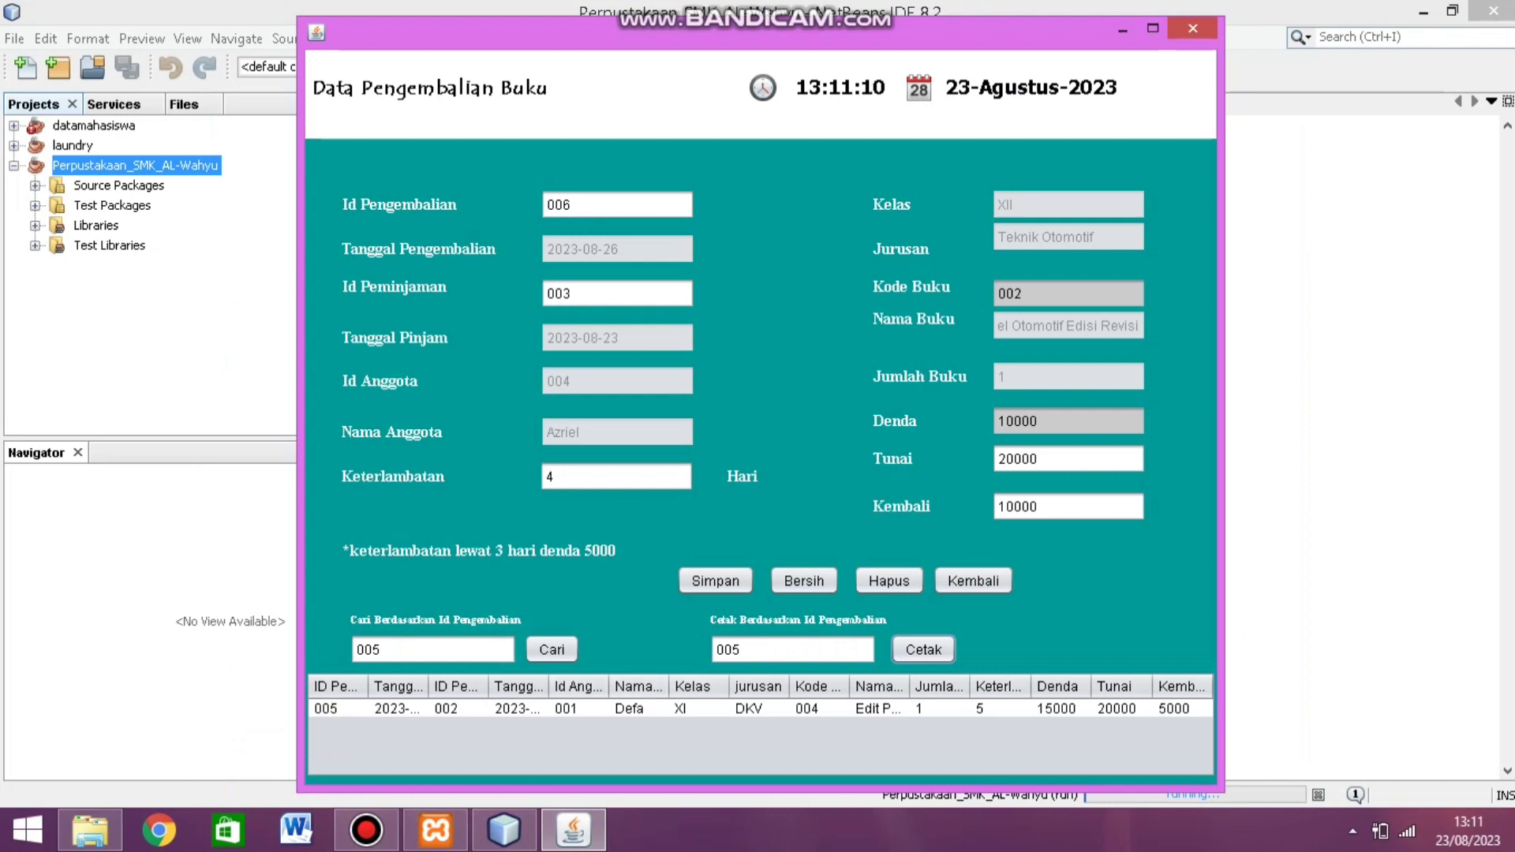
# Step: Clear the return search term so the table lists all returns again
pyautogui.click(387, 649)
pyautogui.press('BackSpace')
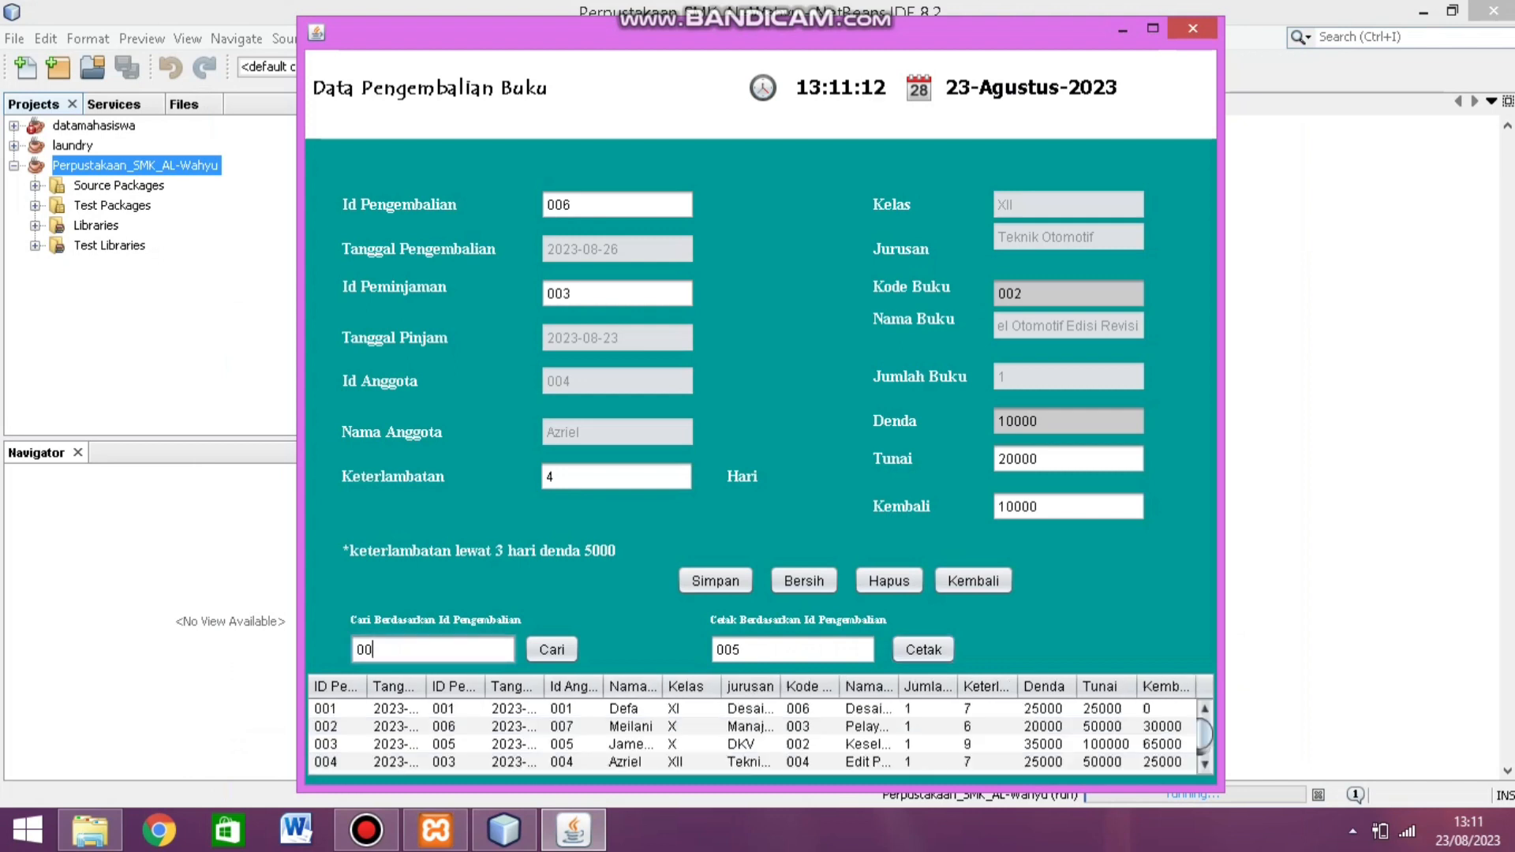
pyautogui.write('6')
pyautogui.press('BackSpace')
pyautogui.press('BackSpace')
pyautogui.press('BackSpace')
pyautogui.scroll(-1, 760, 736)
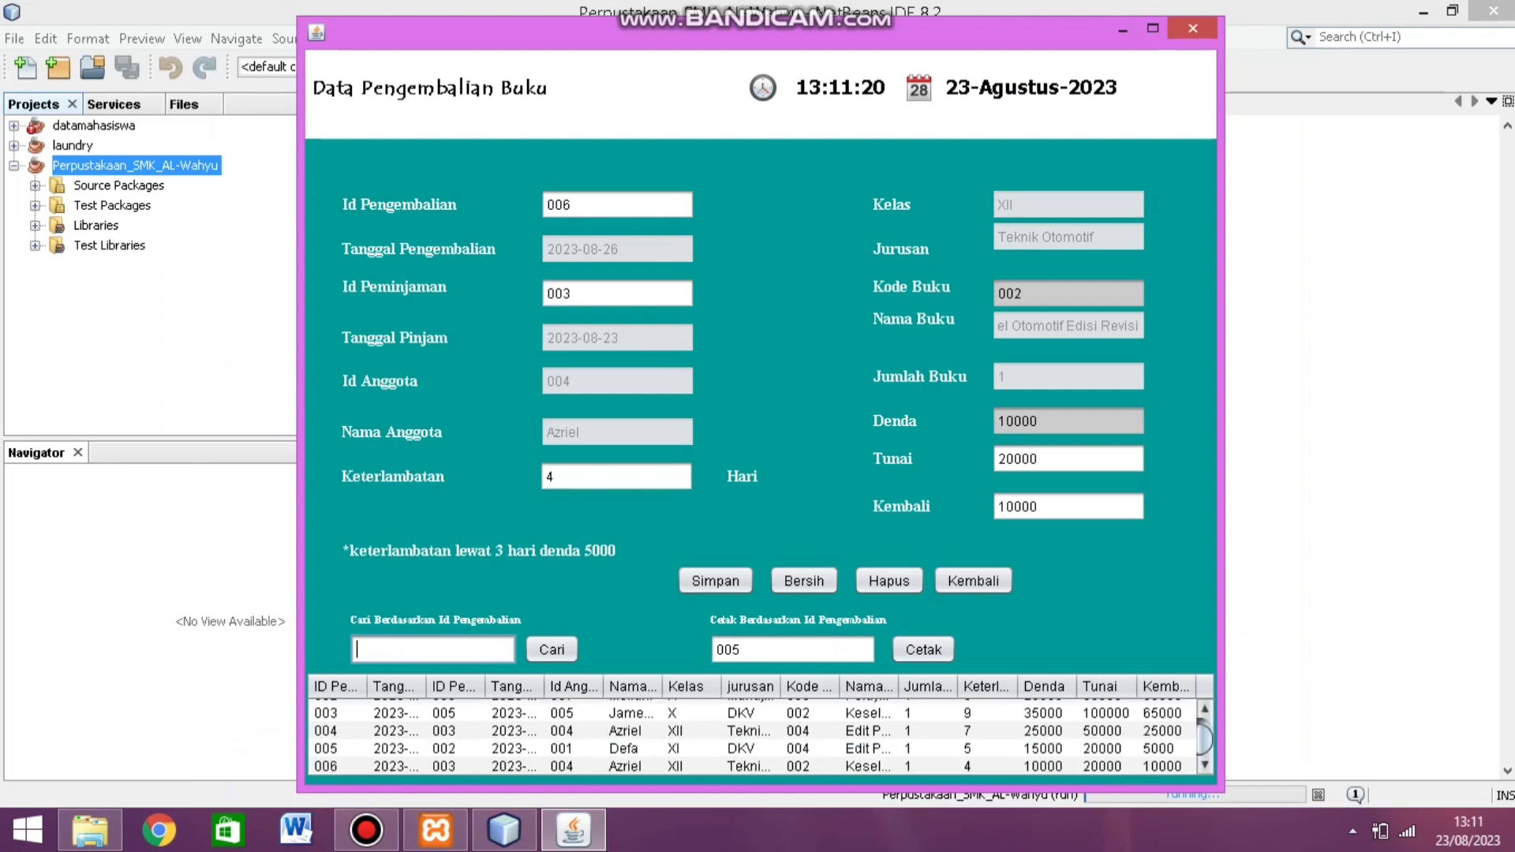
# Step: Select return 006 and delete it, confirming the prompt and the success message
pyautogui.click(687, 766)
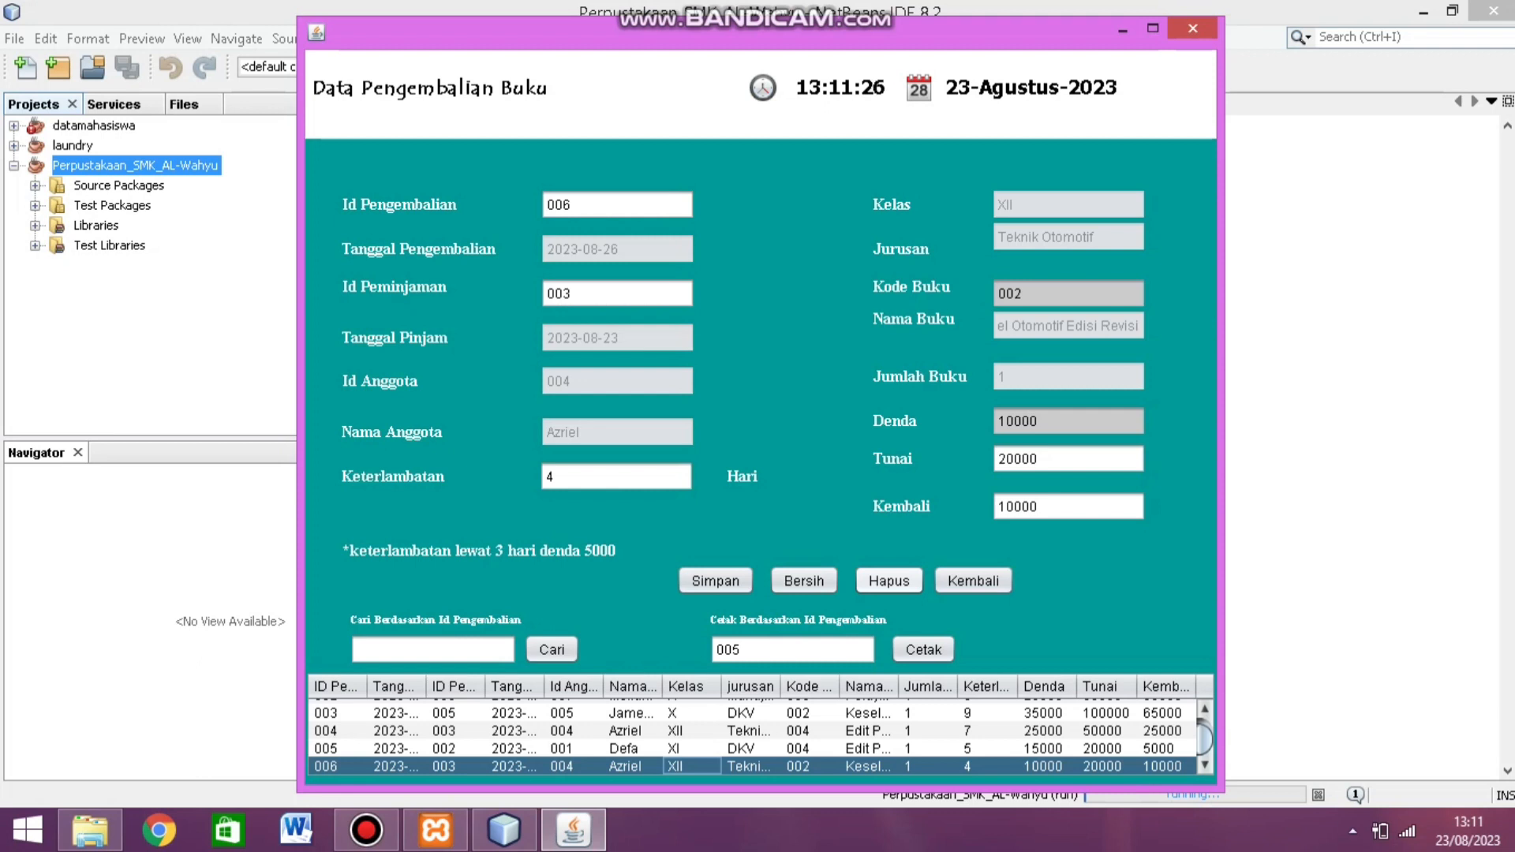
pyautogui.click(888, 581)
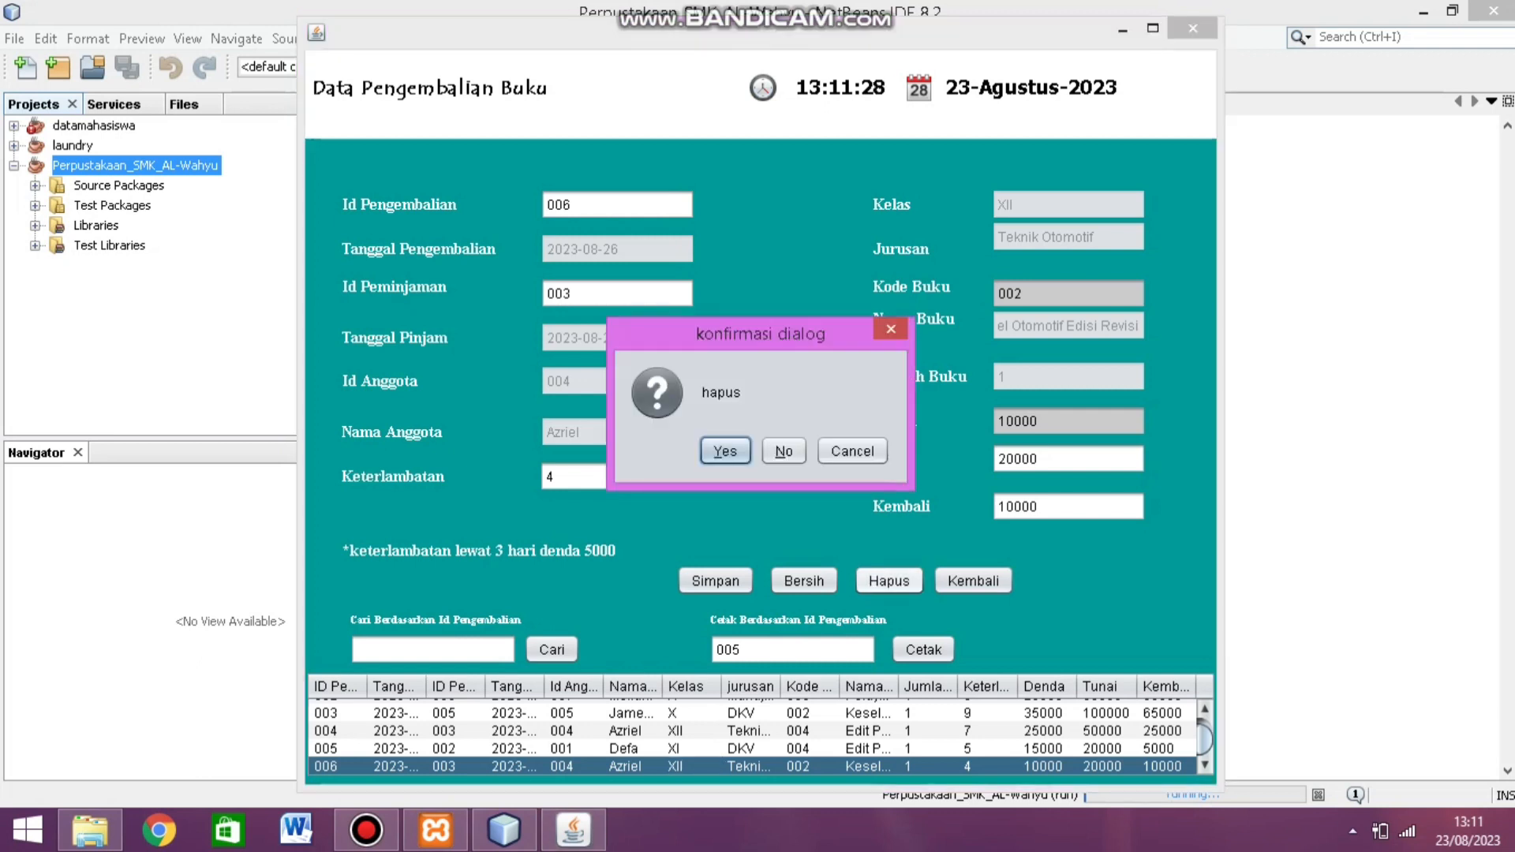
pyautogui.press('Return')
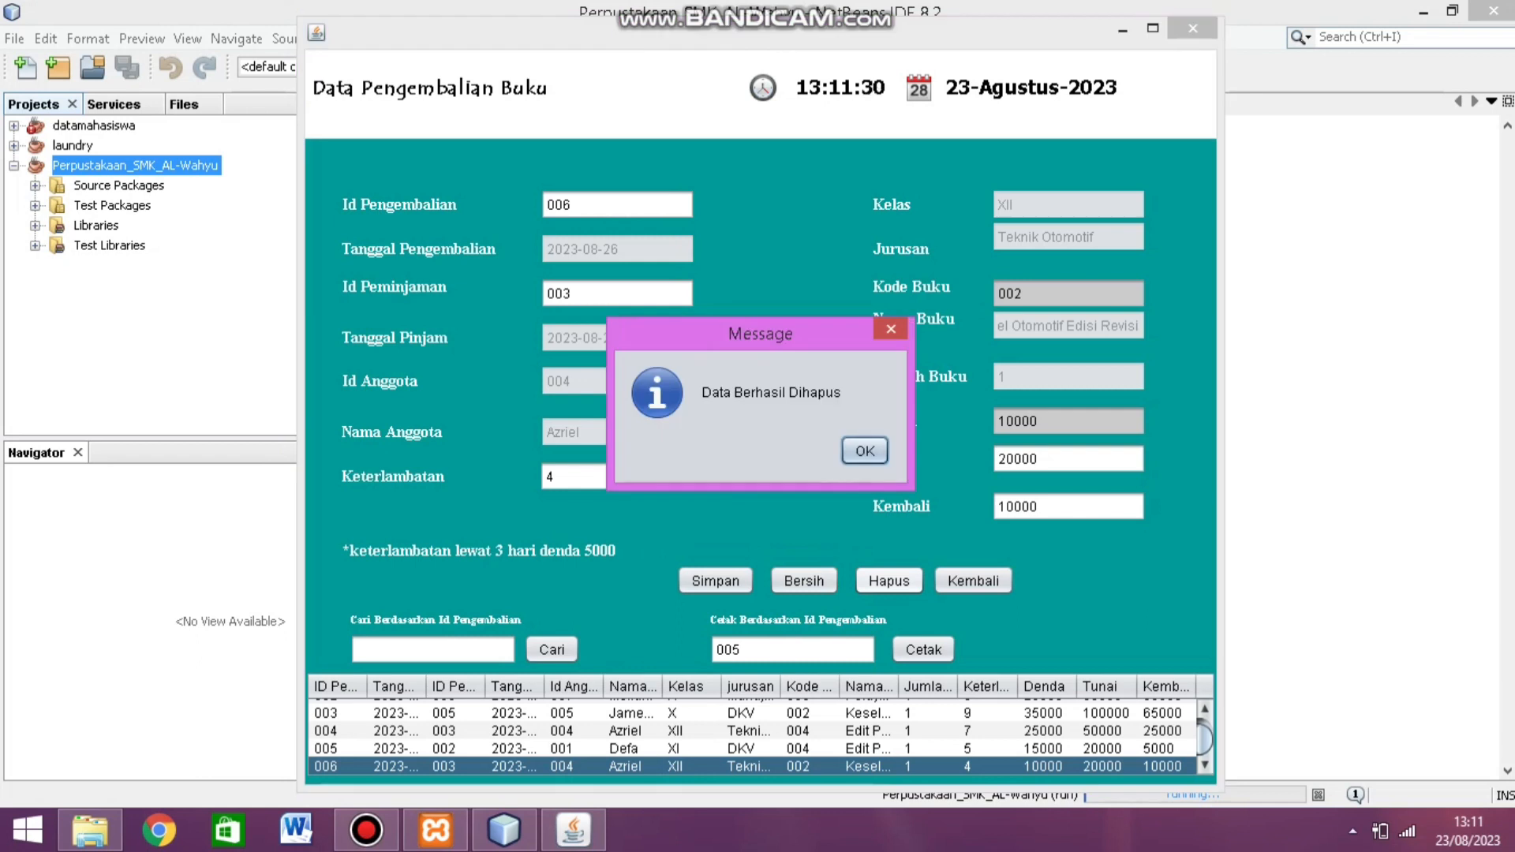
pyautogui.press('Return')
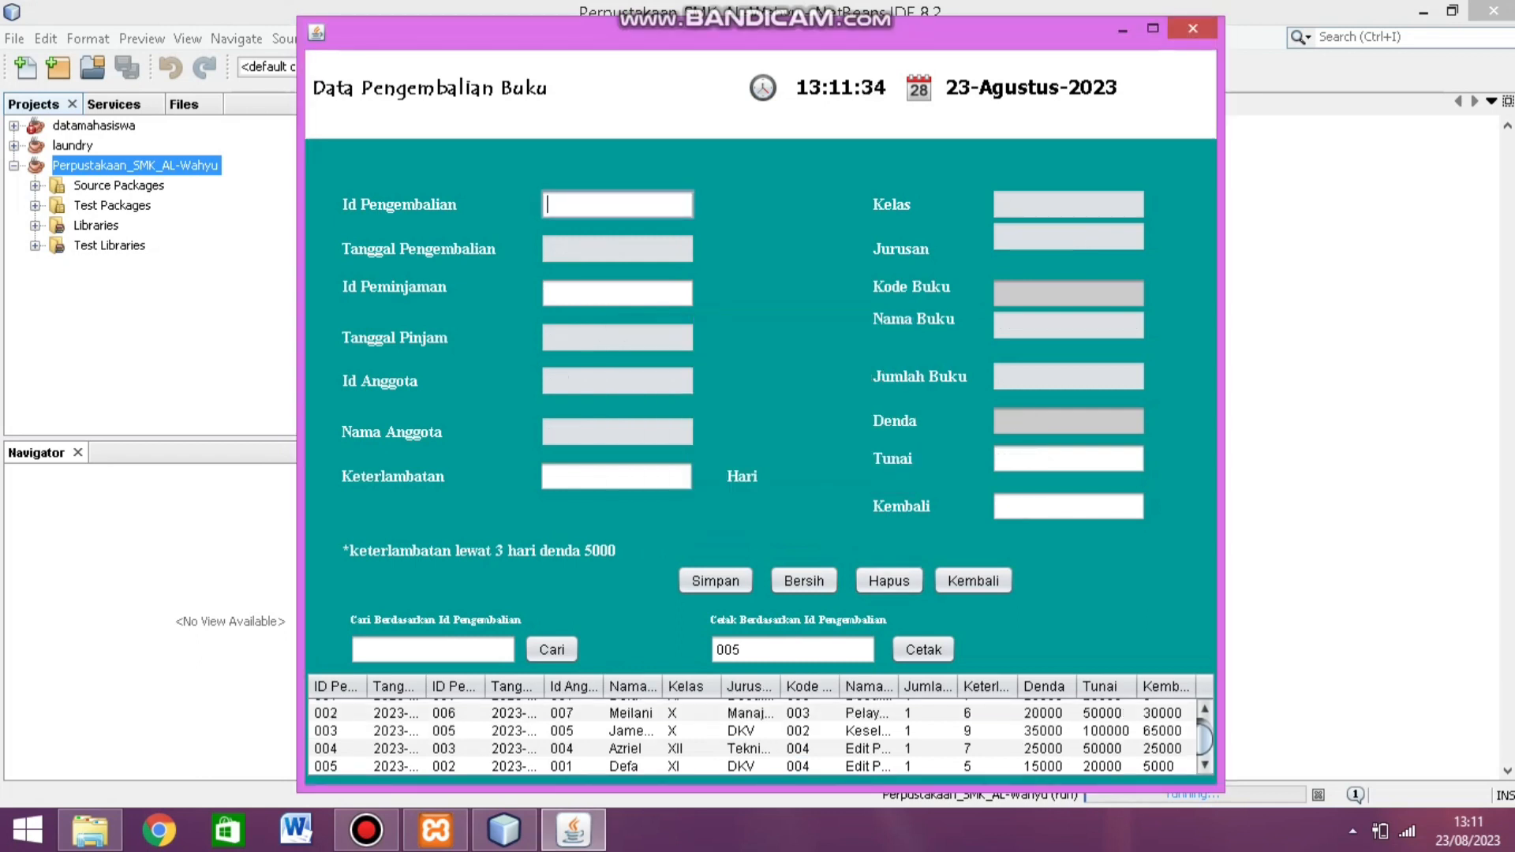
# Step: Go back from the returns form to the main menu and open the Laporan reports window
pyautogui.click(973, 581)
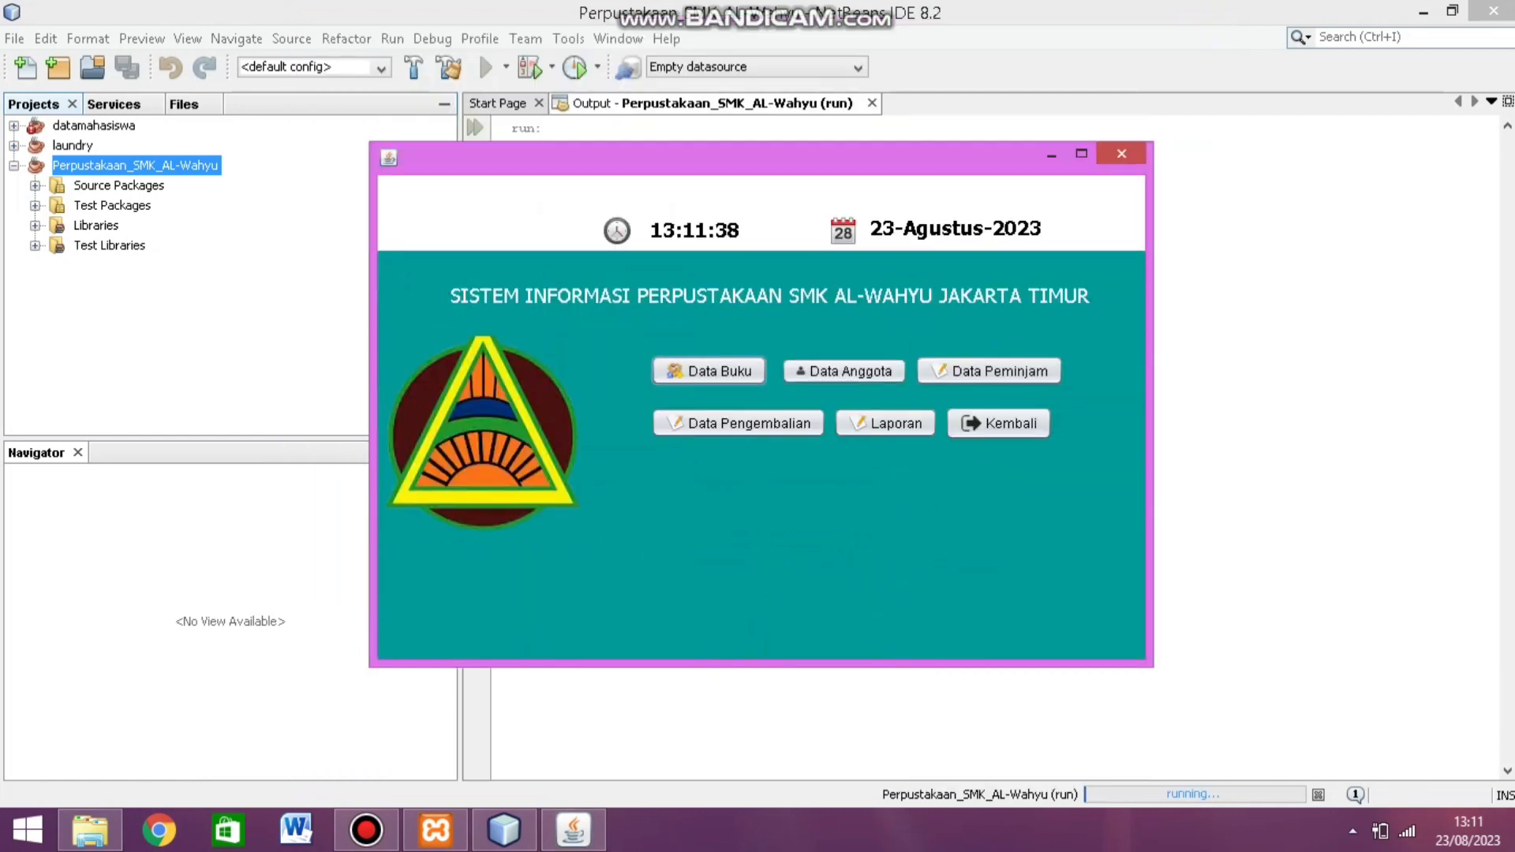
pyautogui.click(1353, 831)
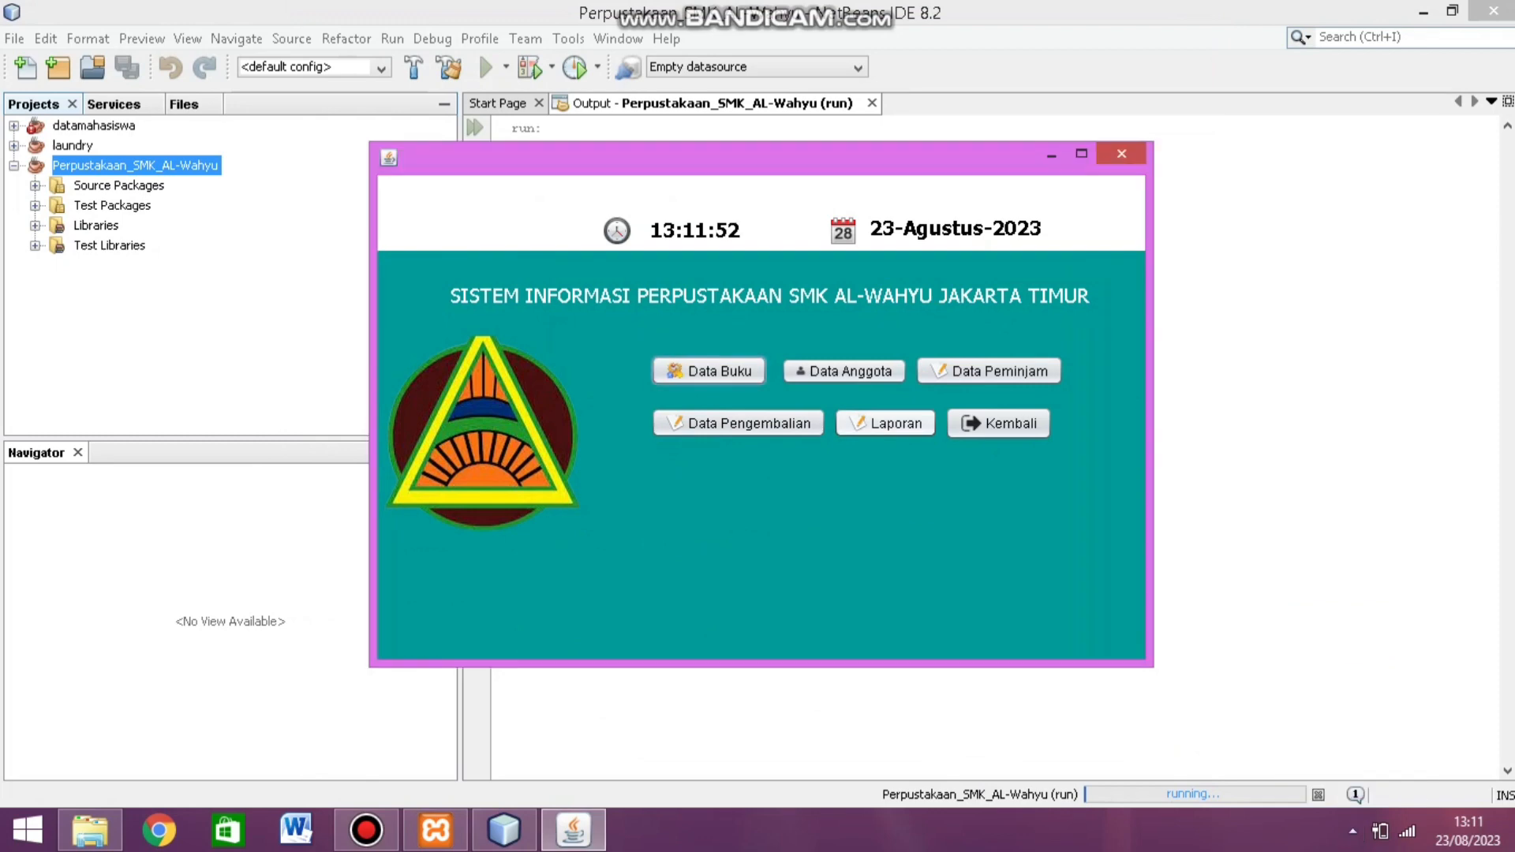
pyautogui.click(886, 424)
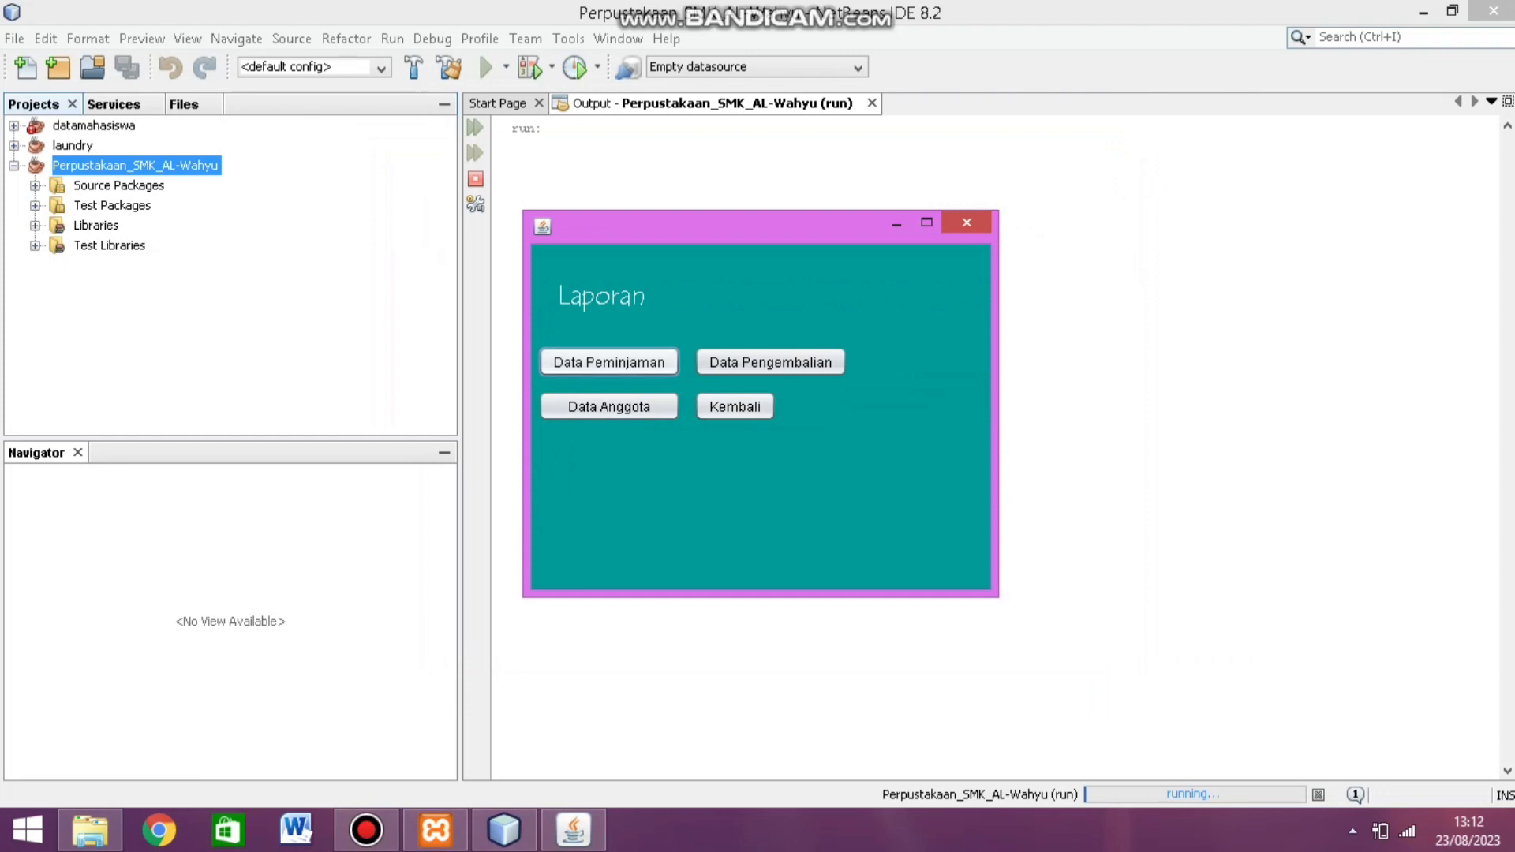
pyautogui.click(608, 362)
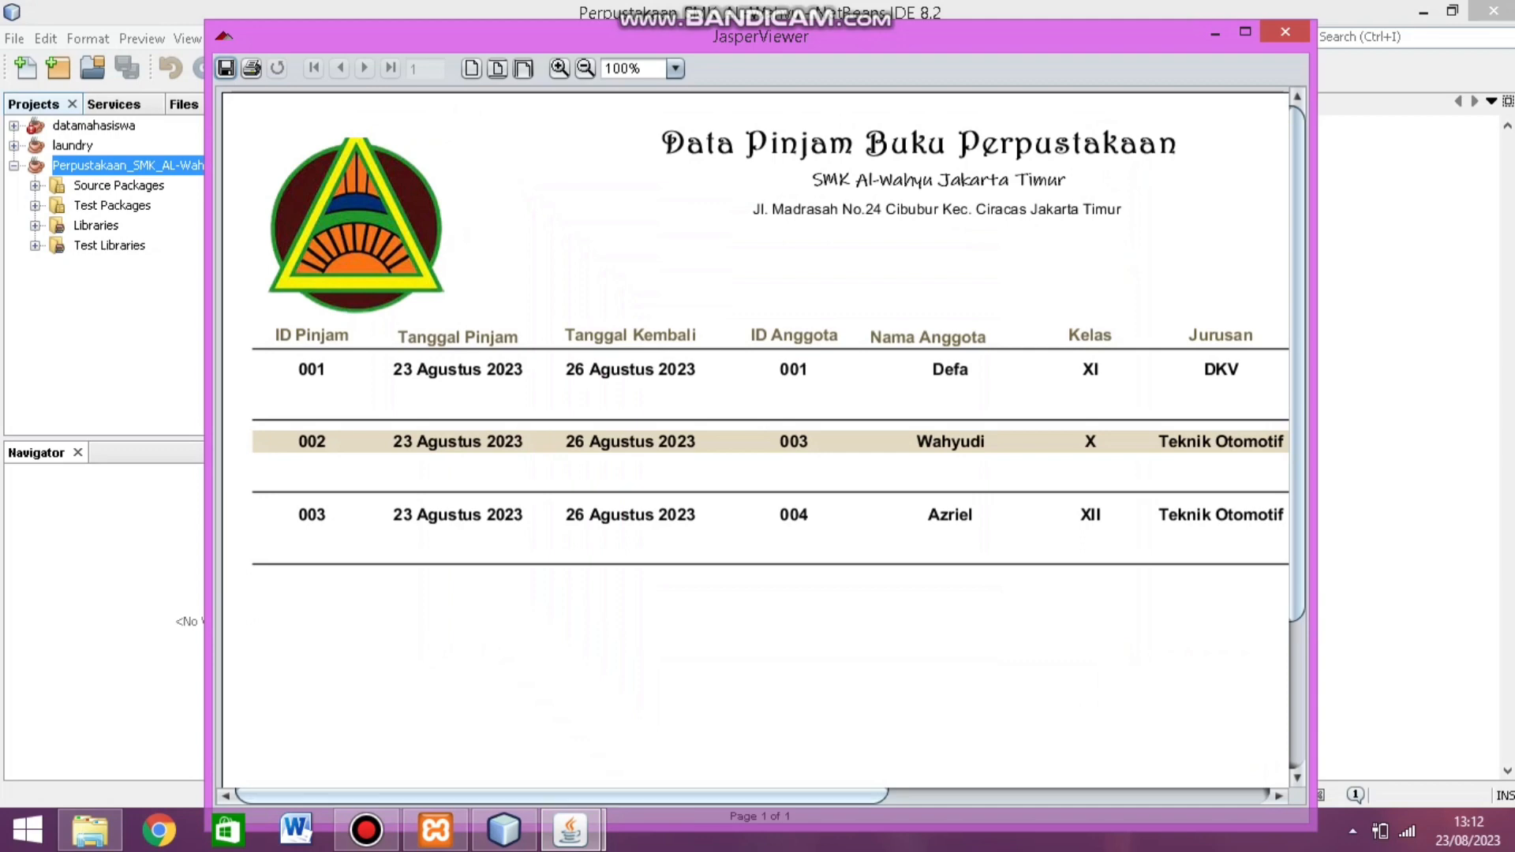
pyautogui.moveTo(562, 796); pyautogui.dragTo(941, 795)
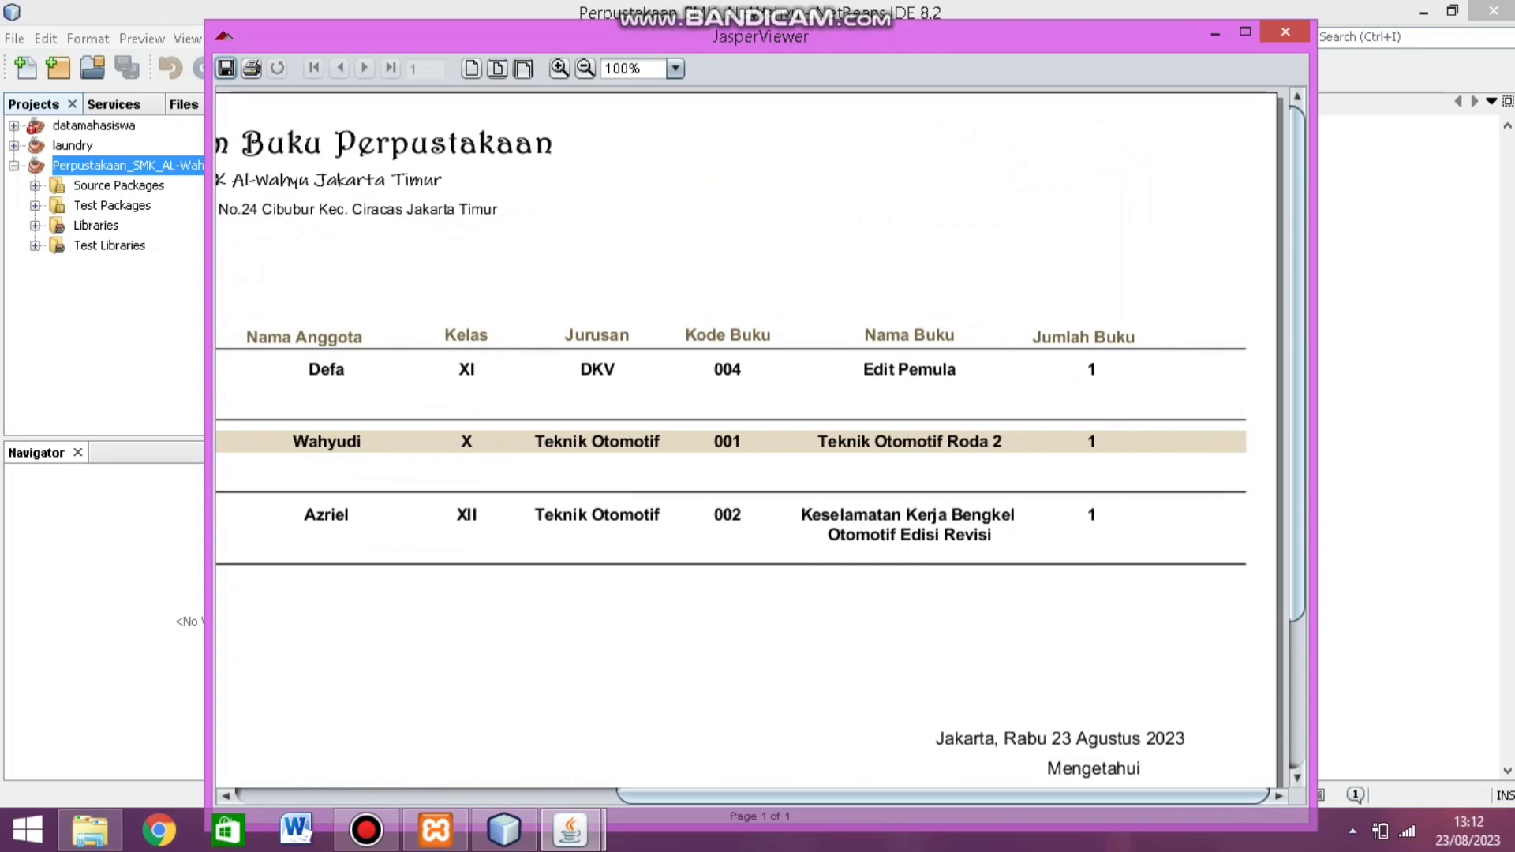
pyautogui.scroll(-5, 745, 433)
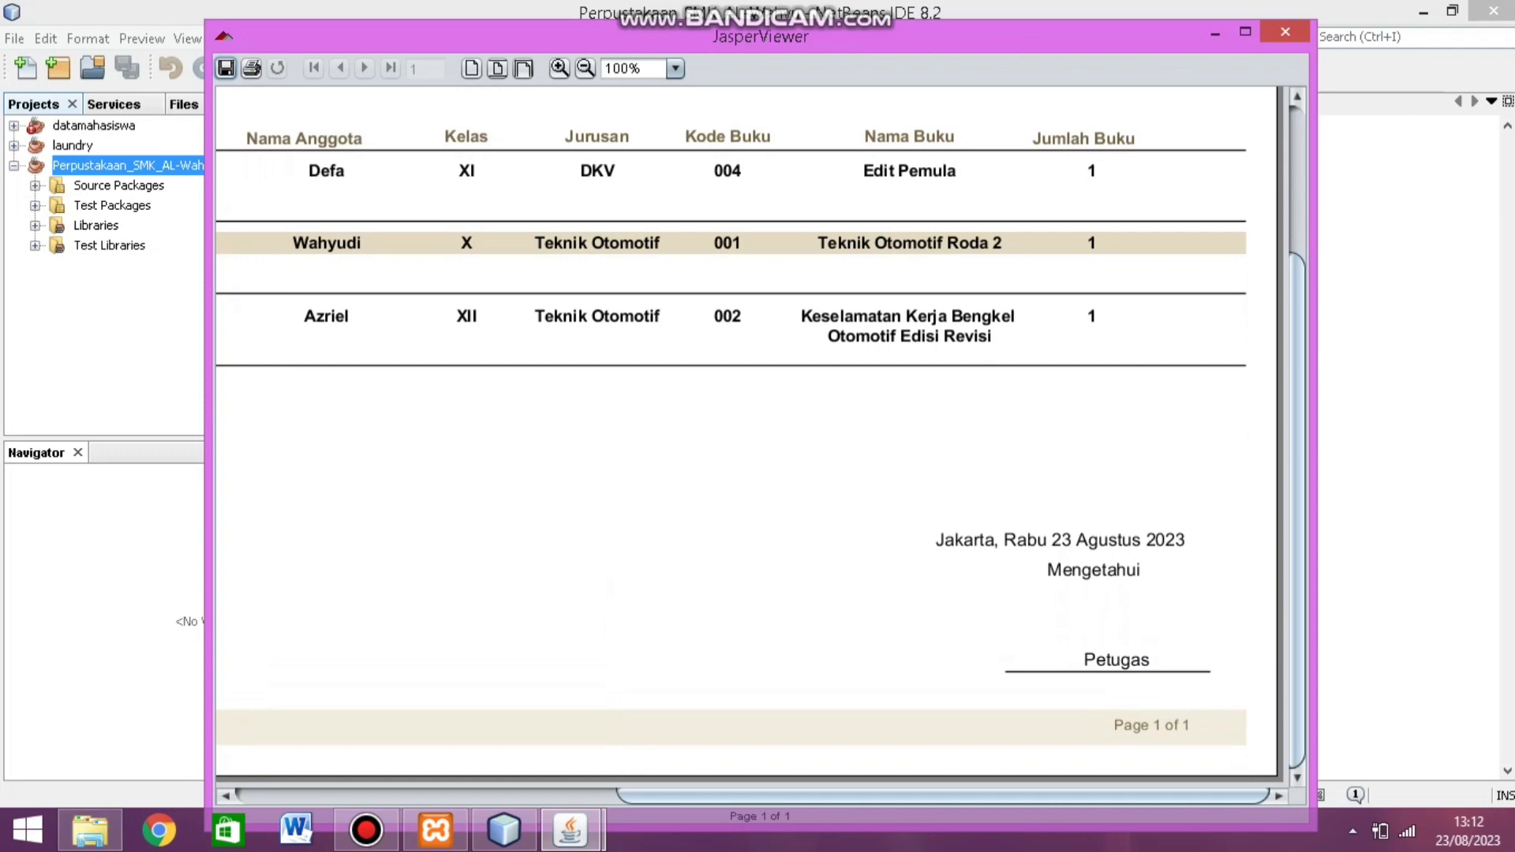
pyautogui.click(1285, 32)
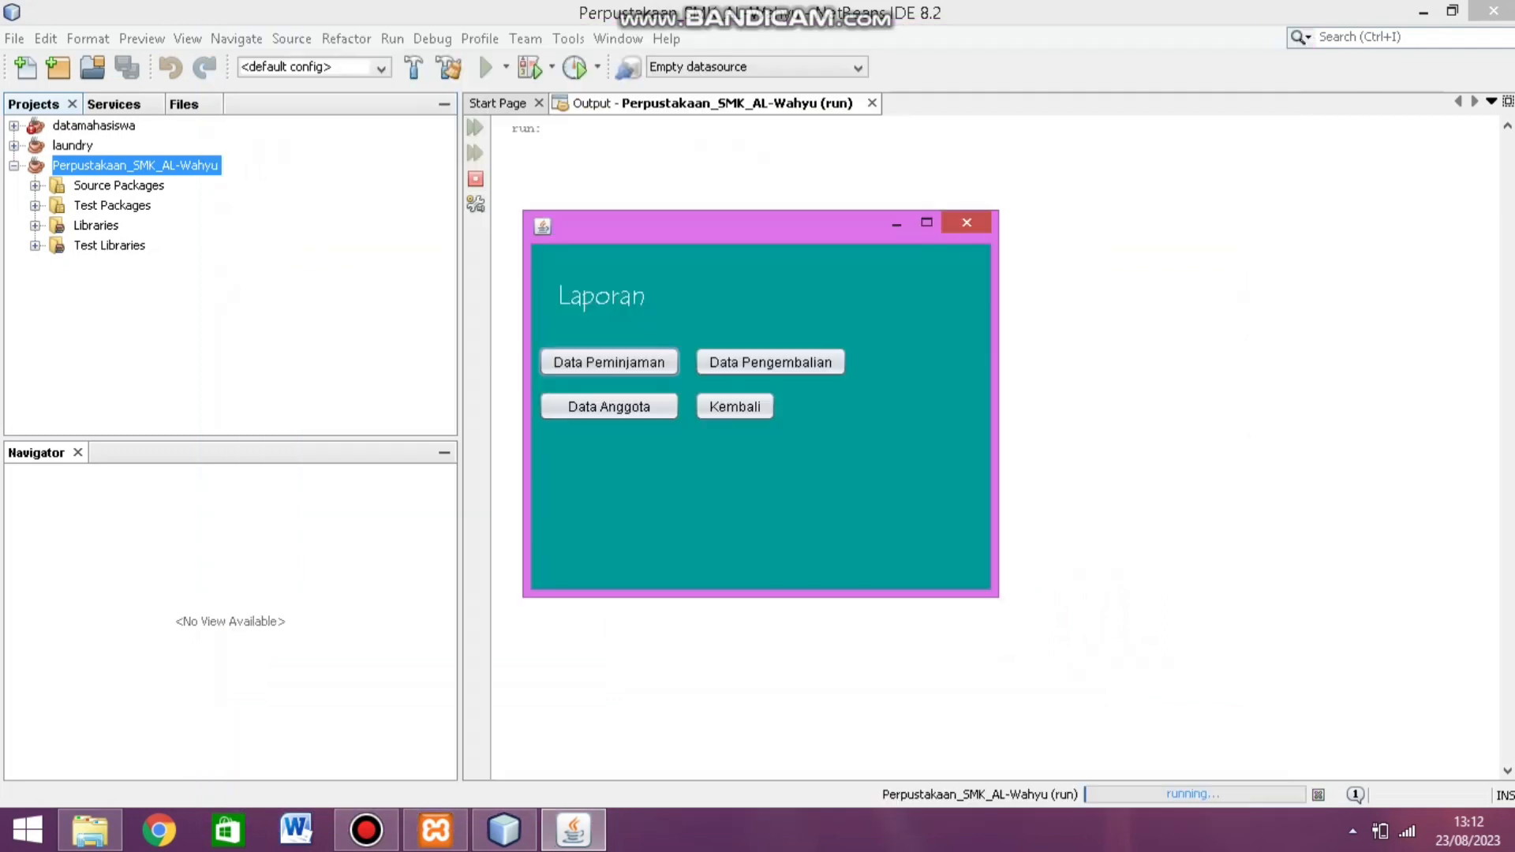
pyautogui.click(770, 362)
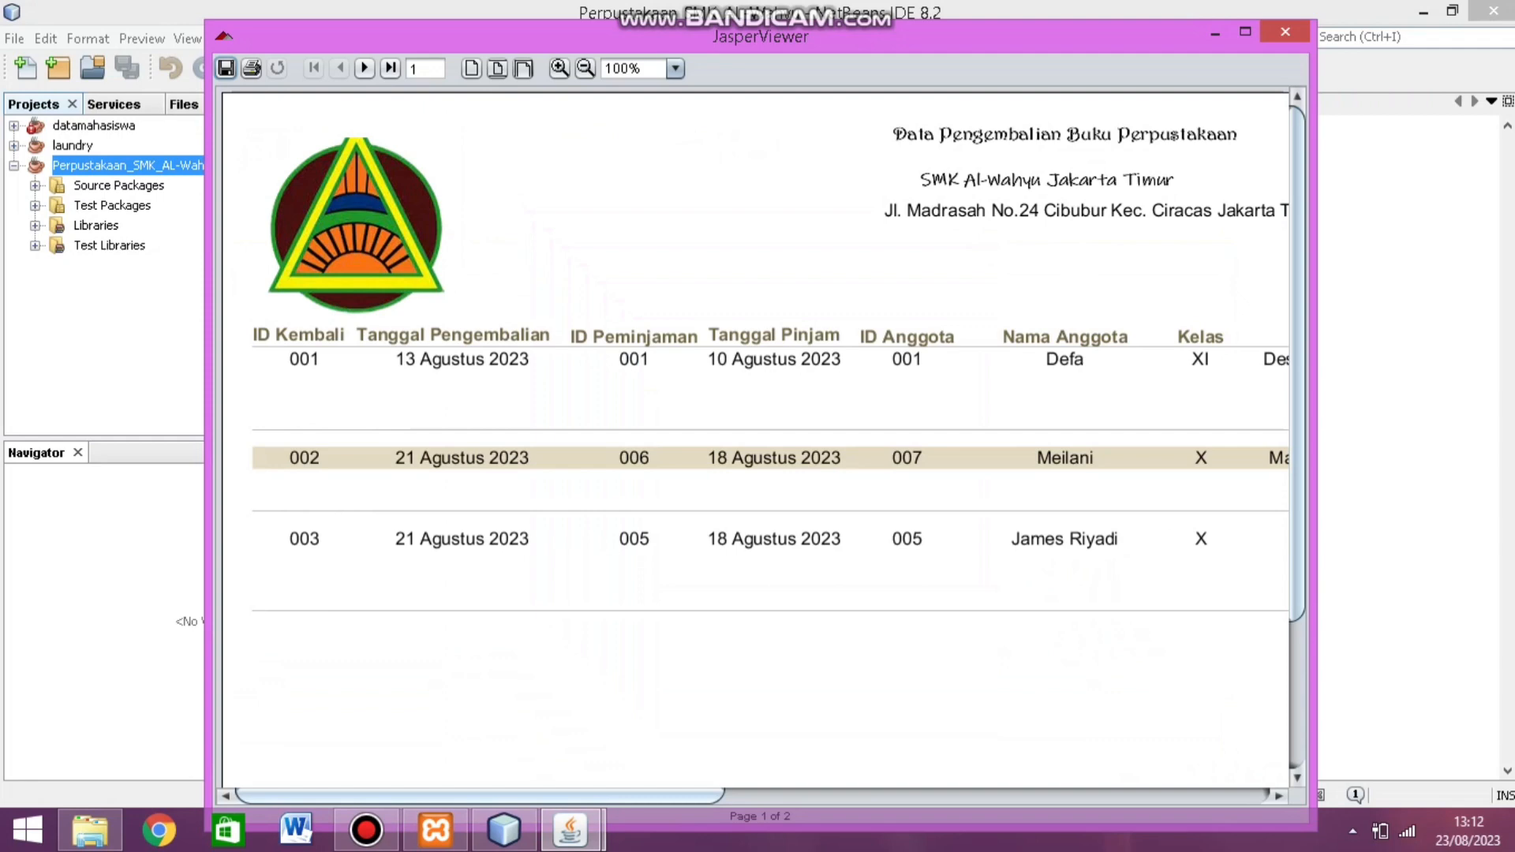
pyautogui.moveTo(479, 795); pyautogui.dragTo(1025, 795)
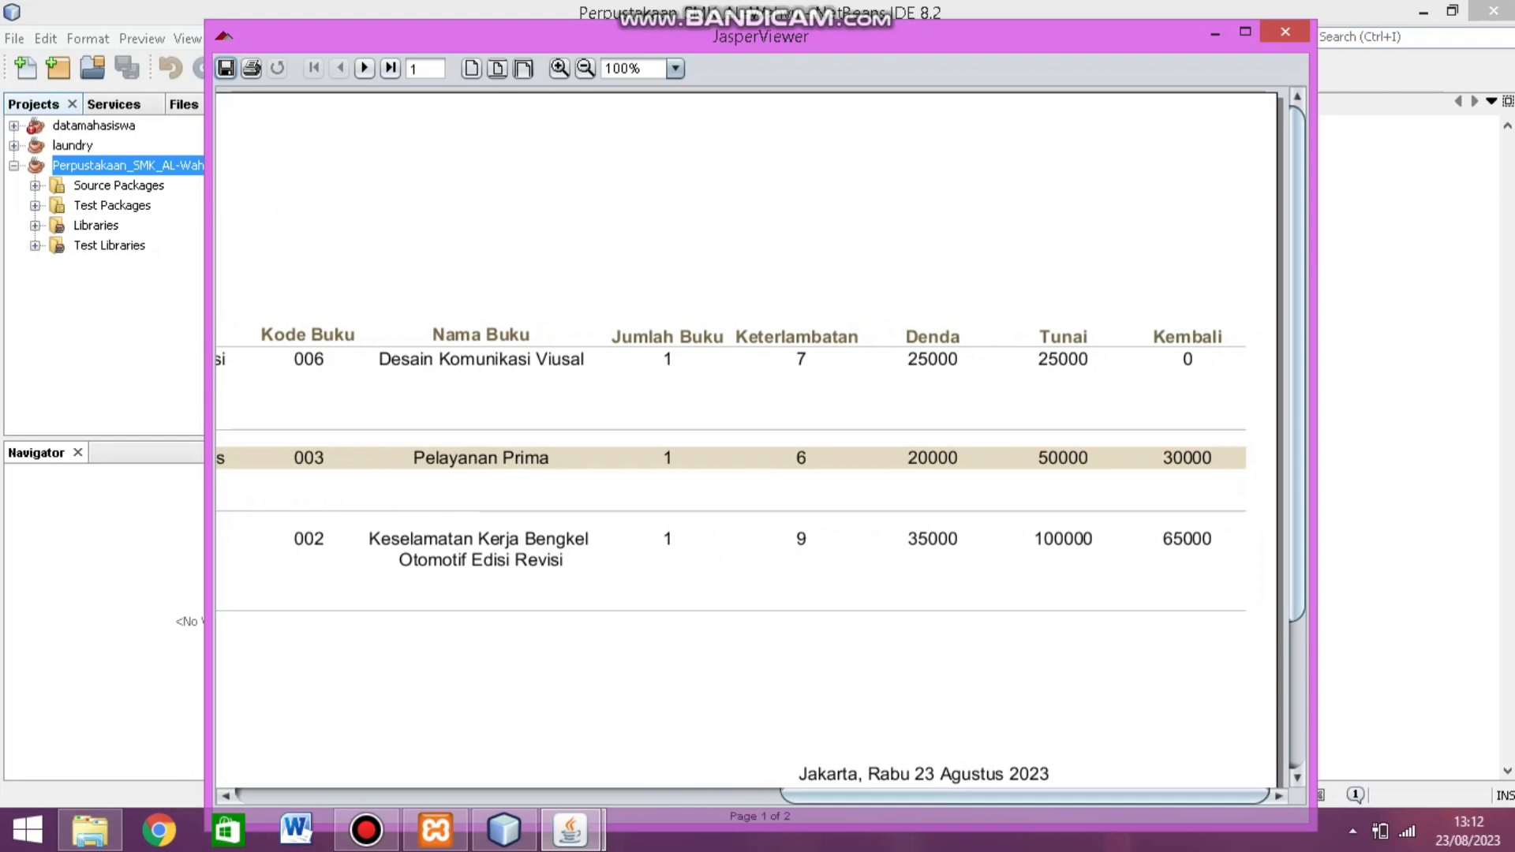
pyautogui.scroll(-5, 761, 435)
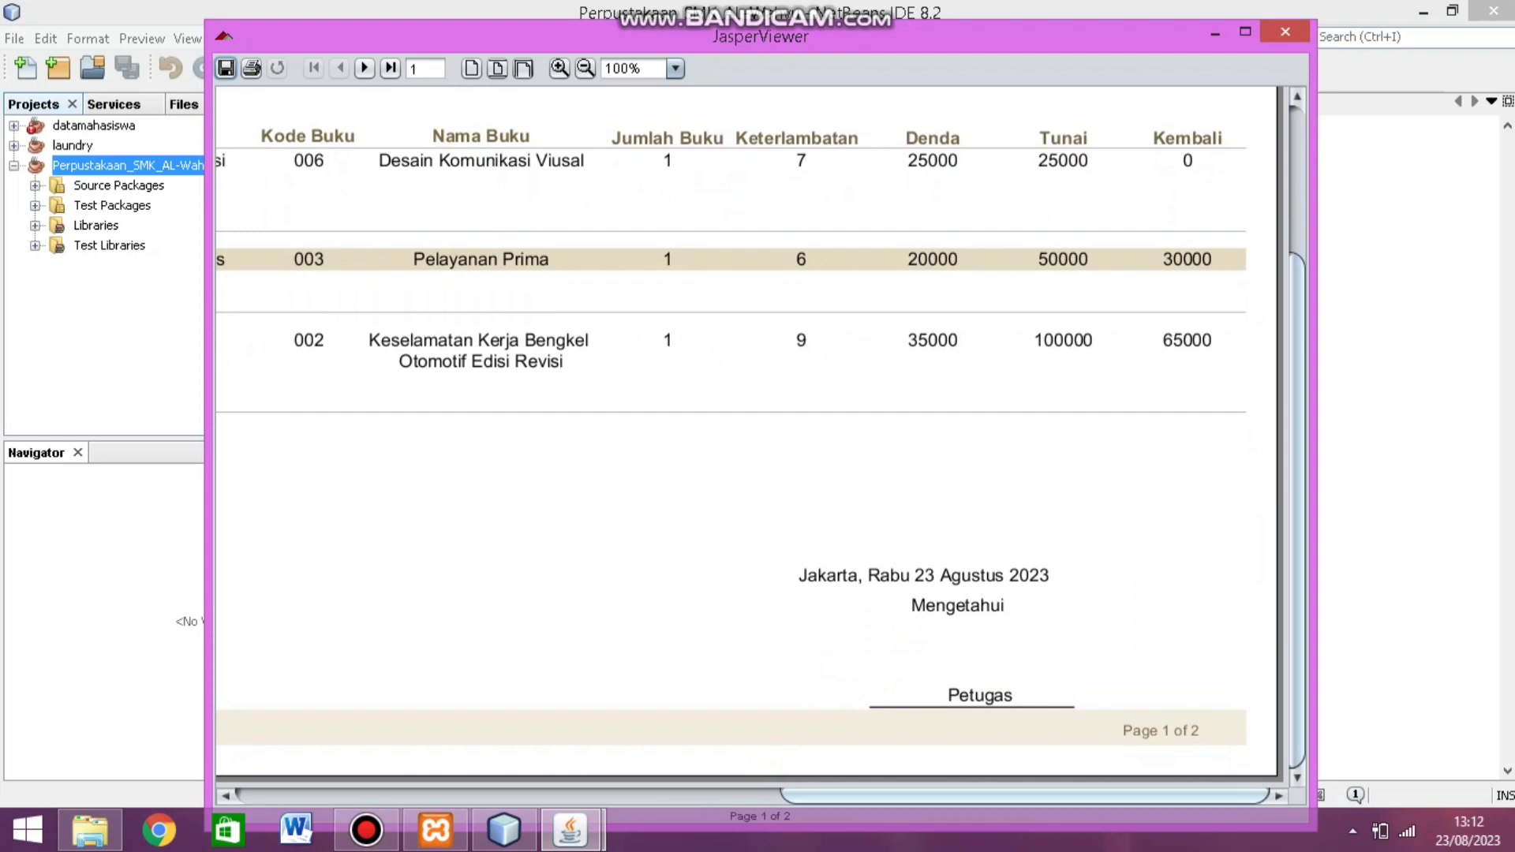
pyautogui.scroll(5, 761, 436)
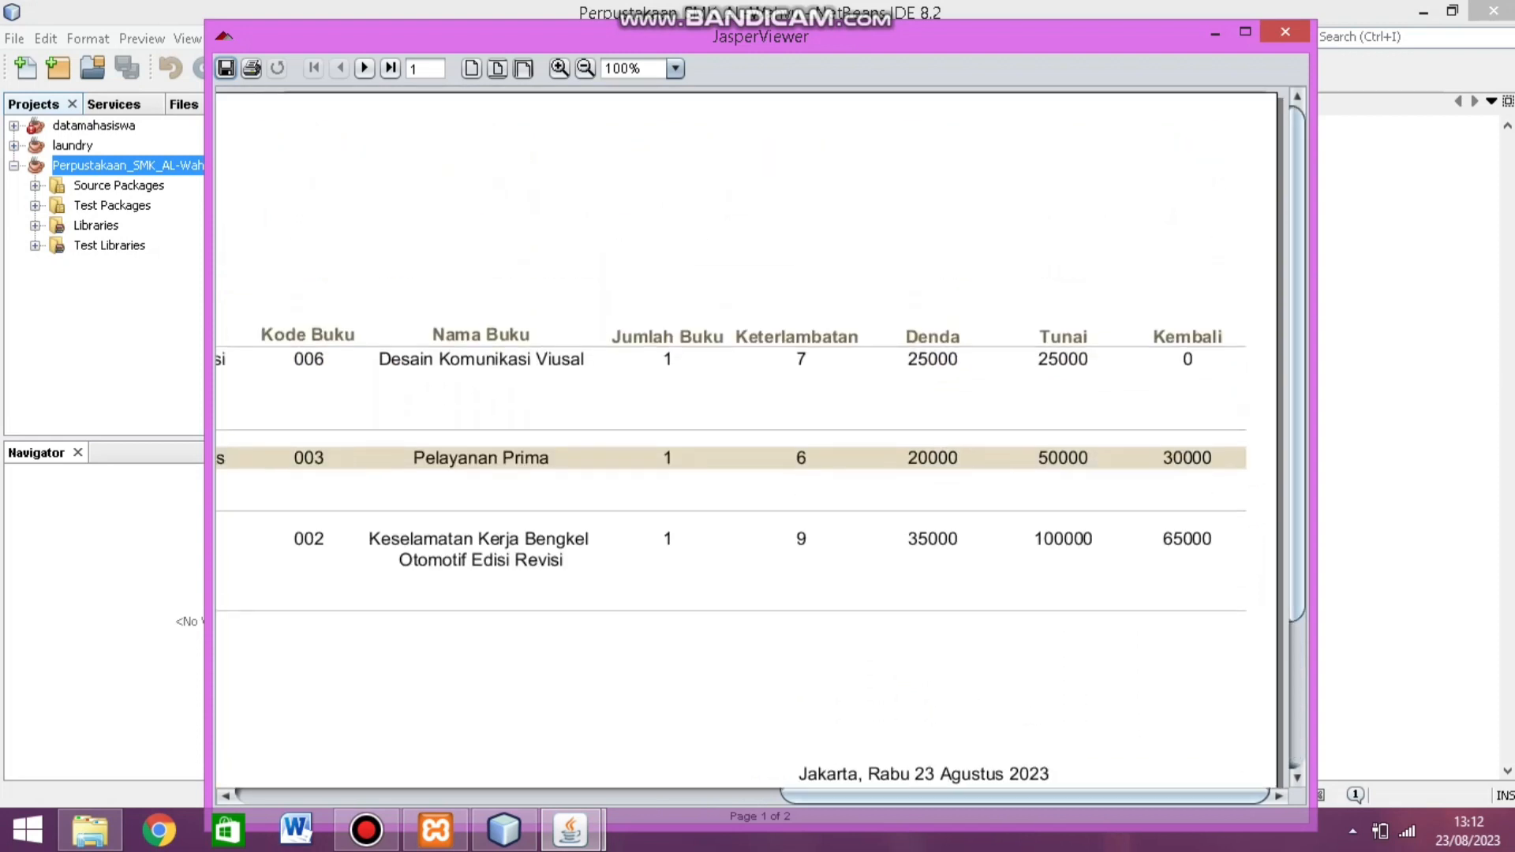
pyautogui.click(1286, 32)
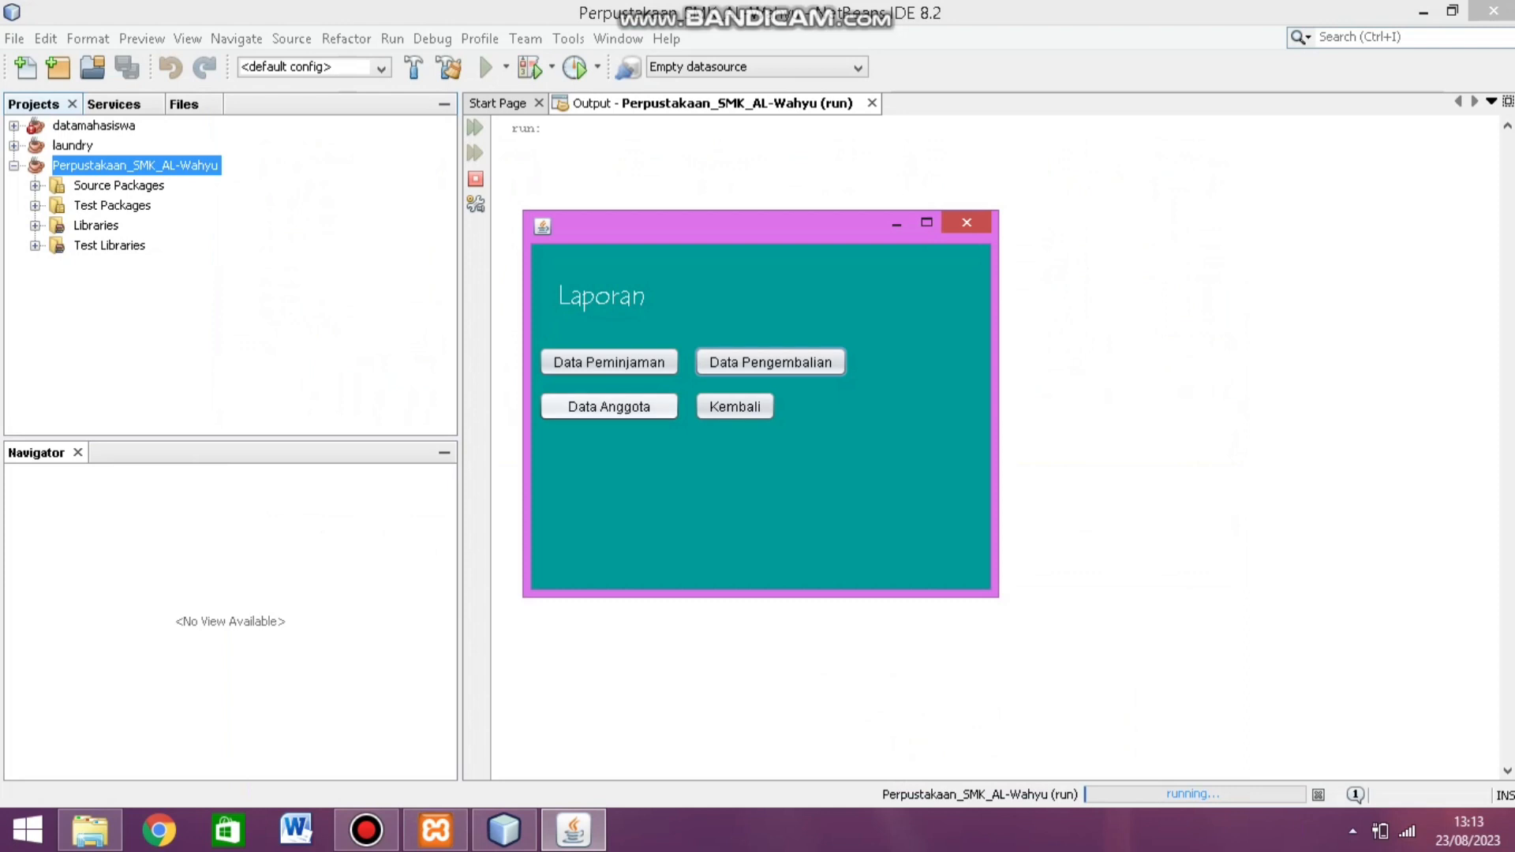
pyautogui.click(609, 406)
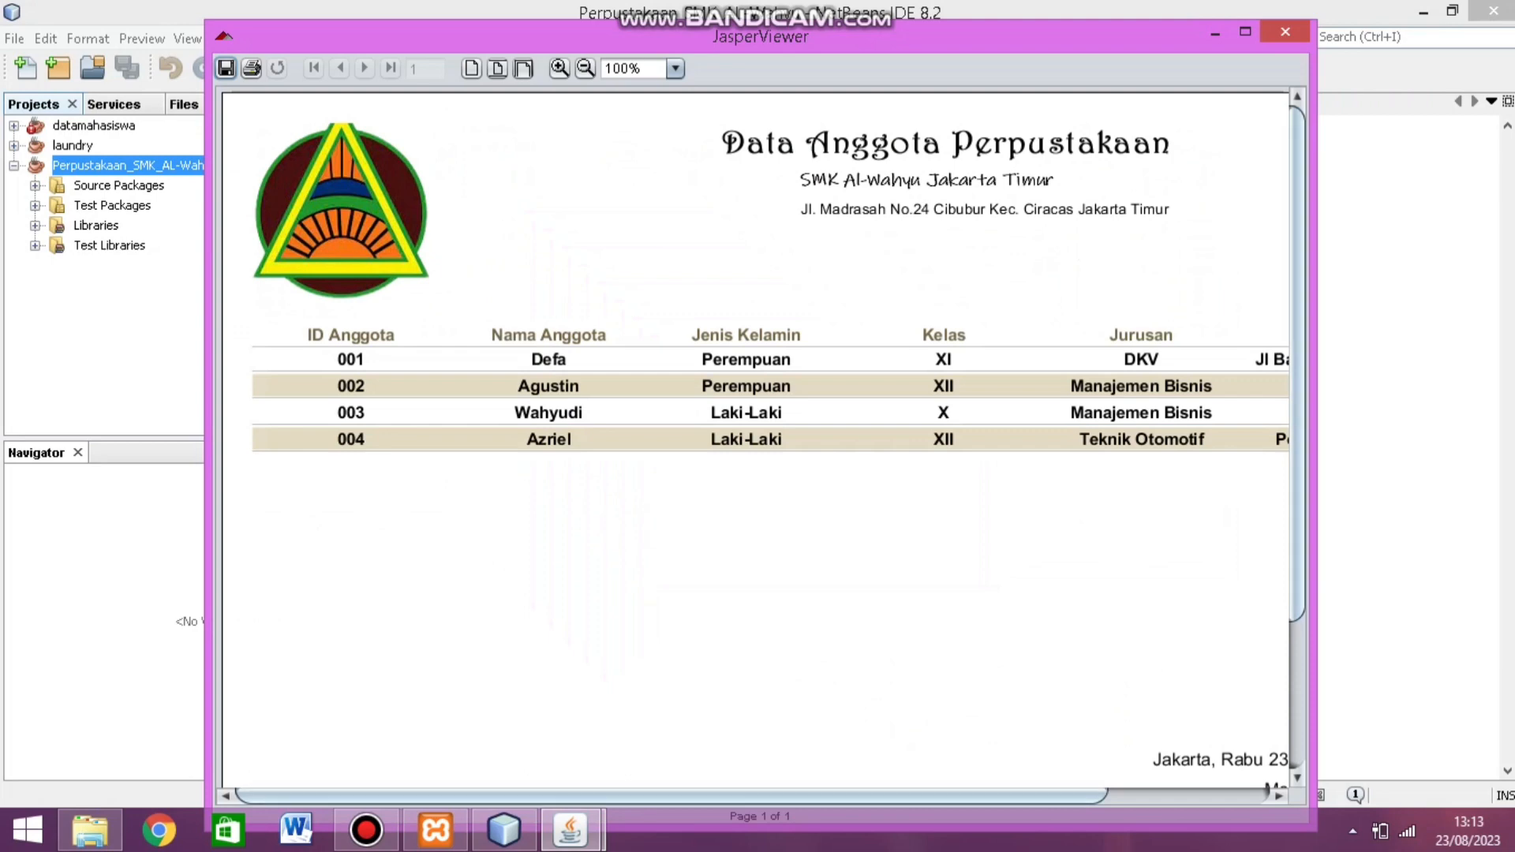
pyautogui.scroll(-5, 758, 426)
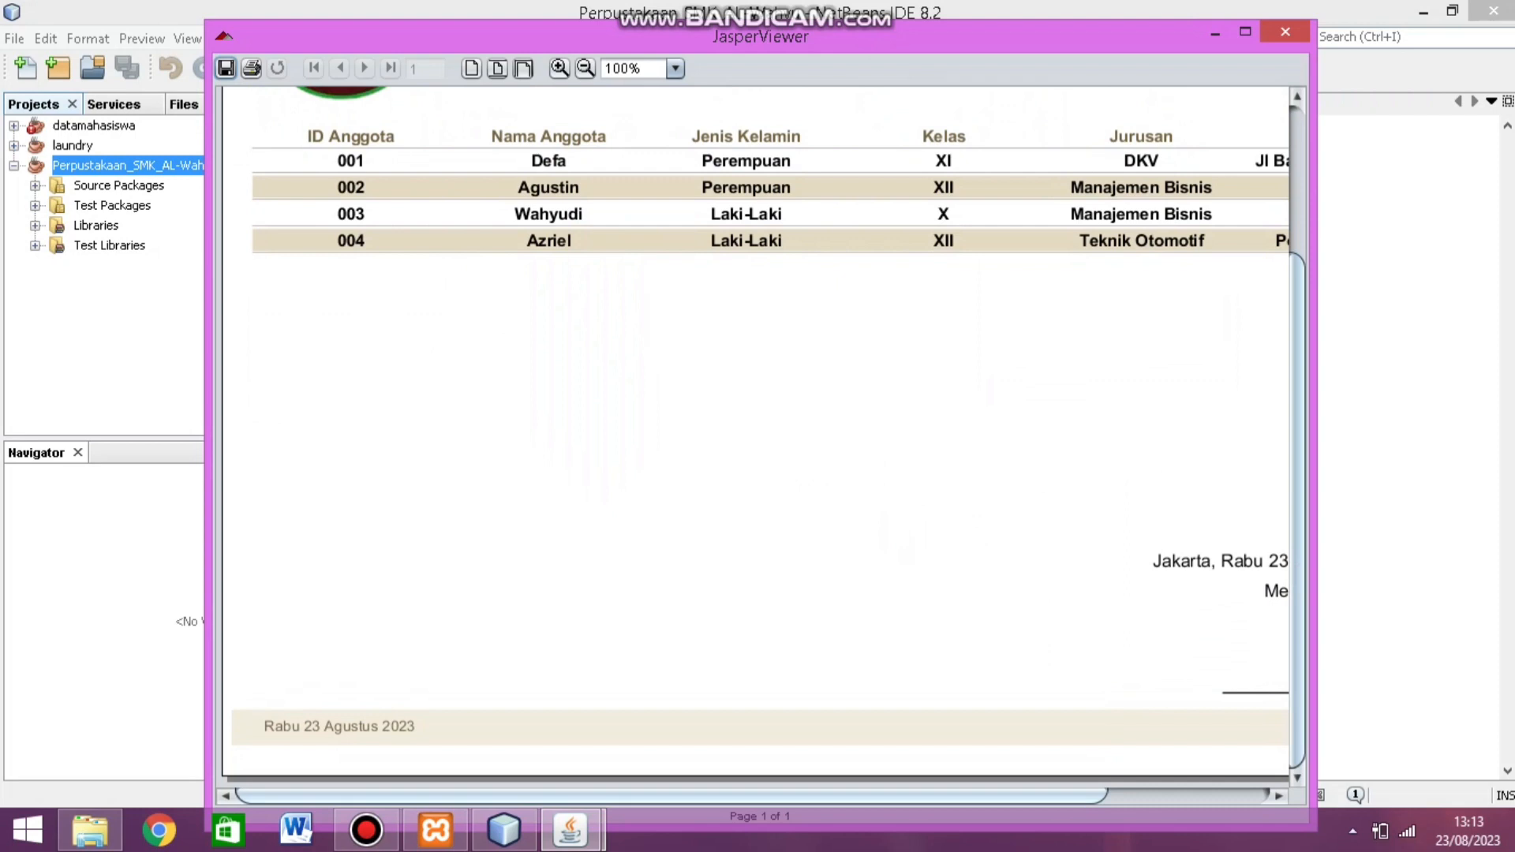
pyautogui.hscroll(5, 753, 445)
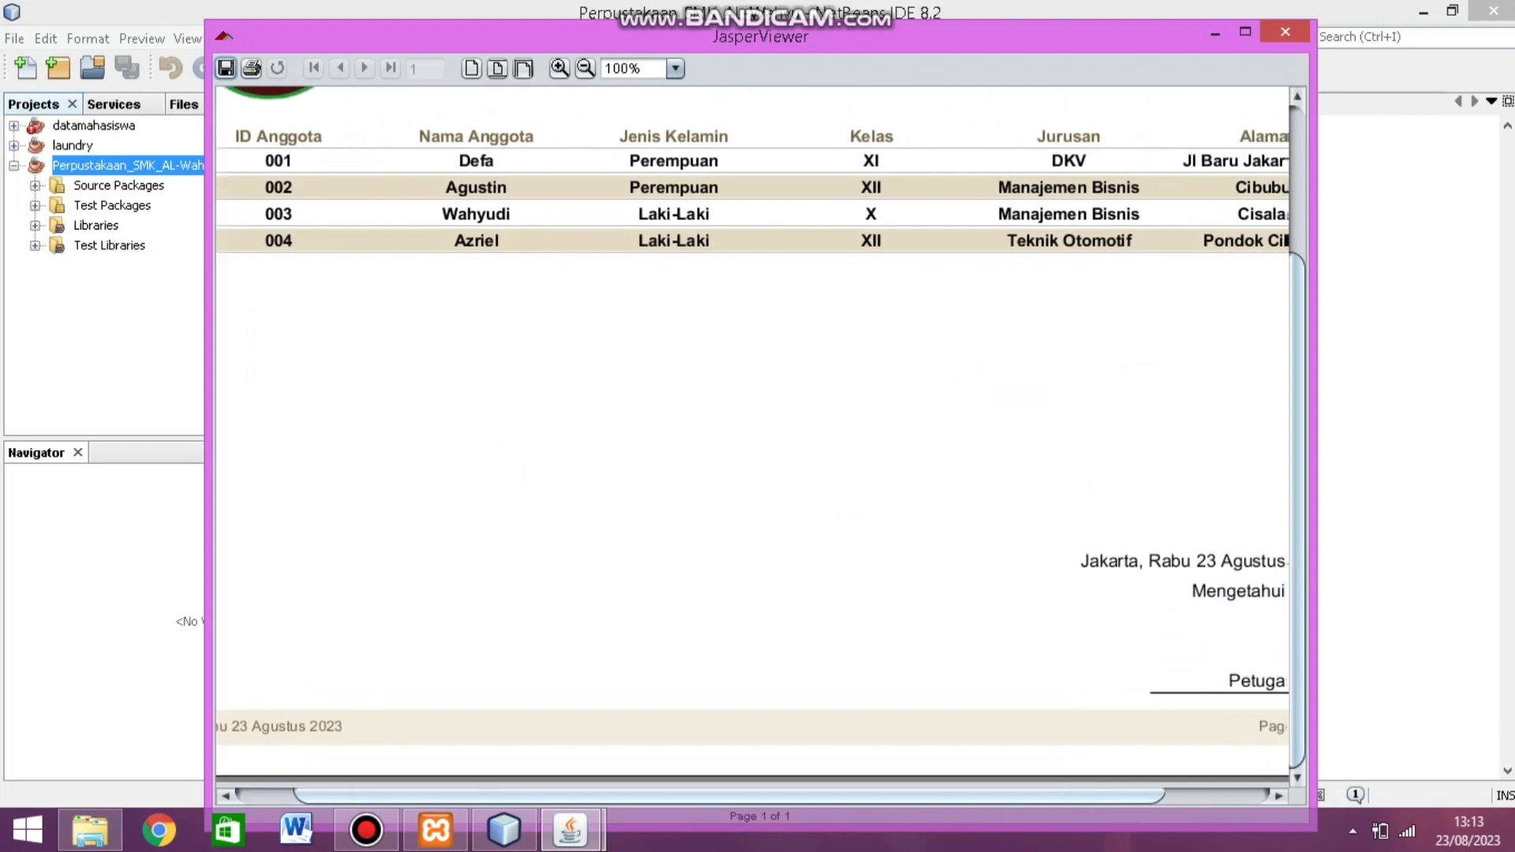
pyautogui.hscroll(2, 753, 445)
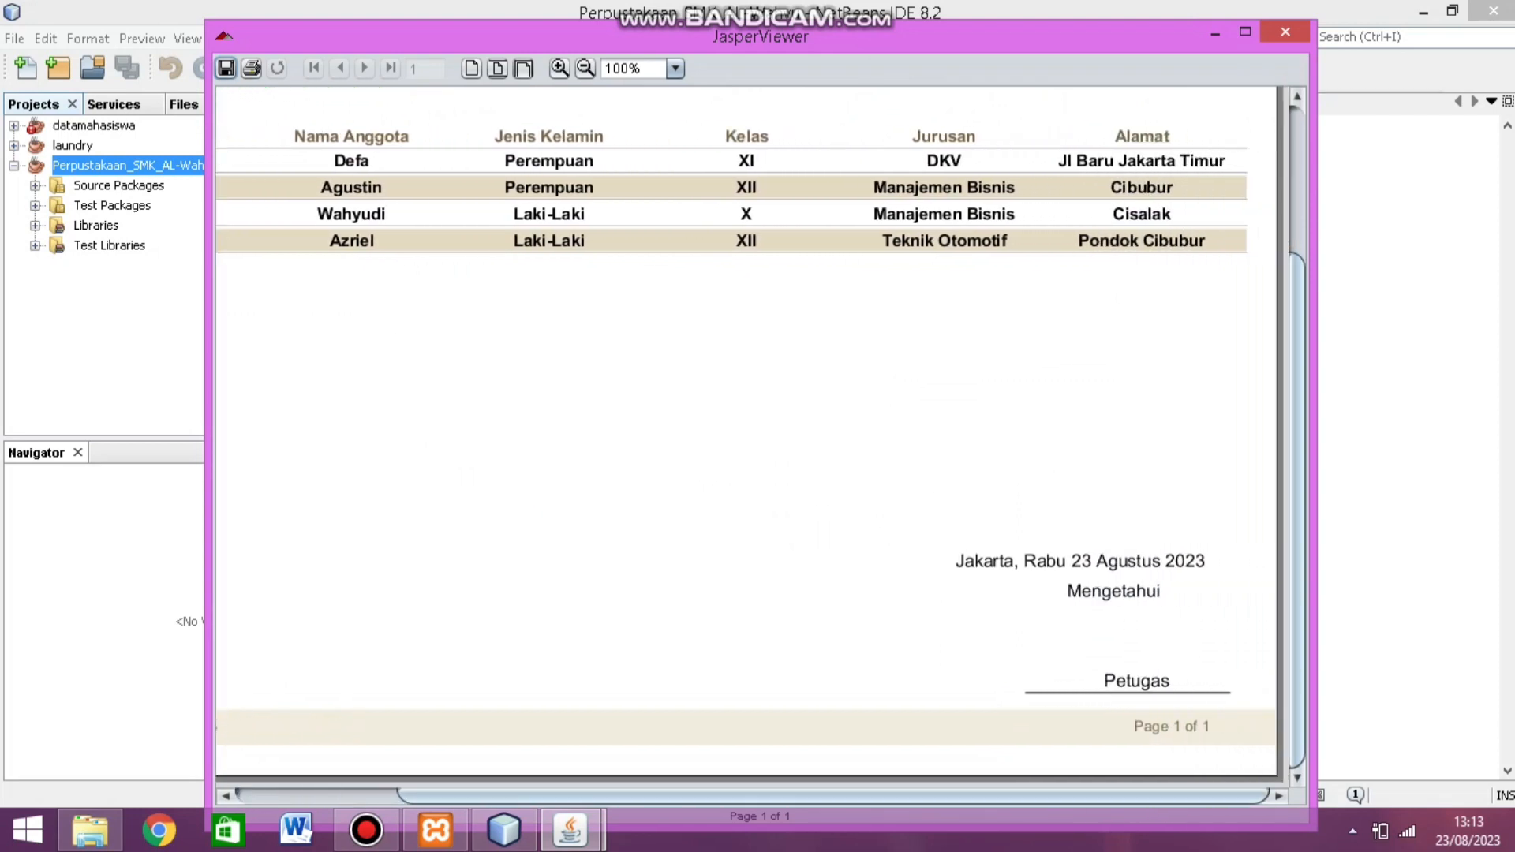
pyautogui.click(1286, 31)
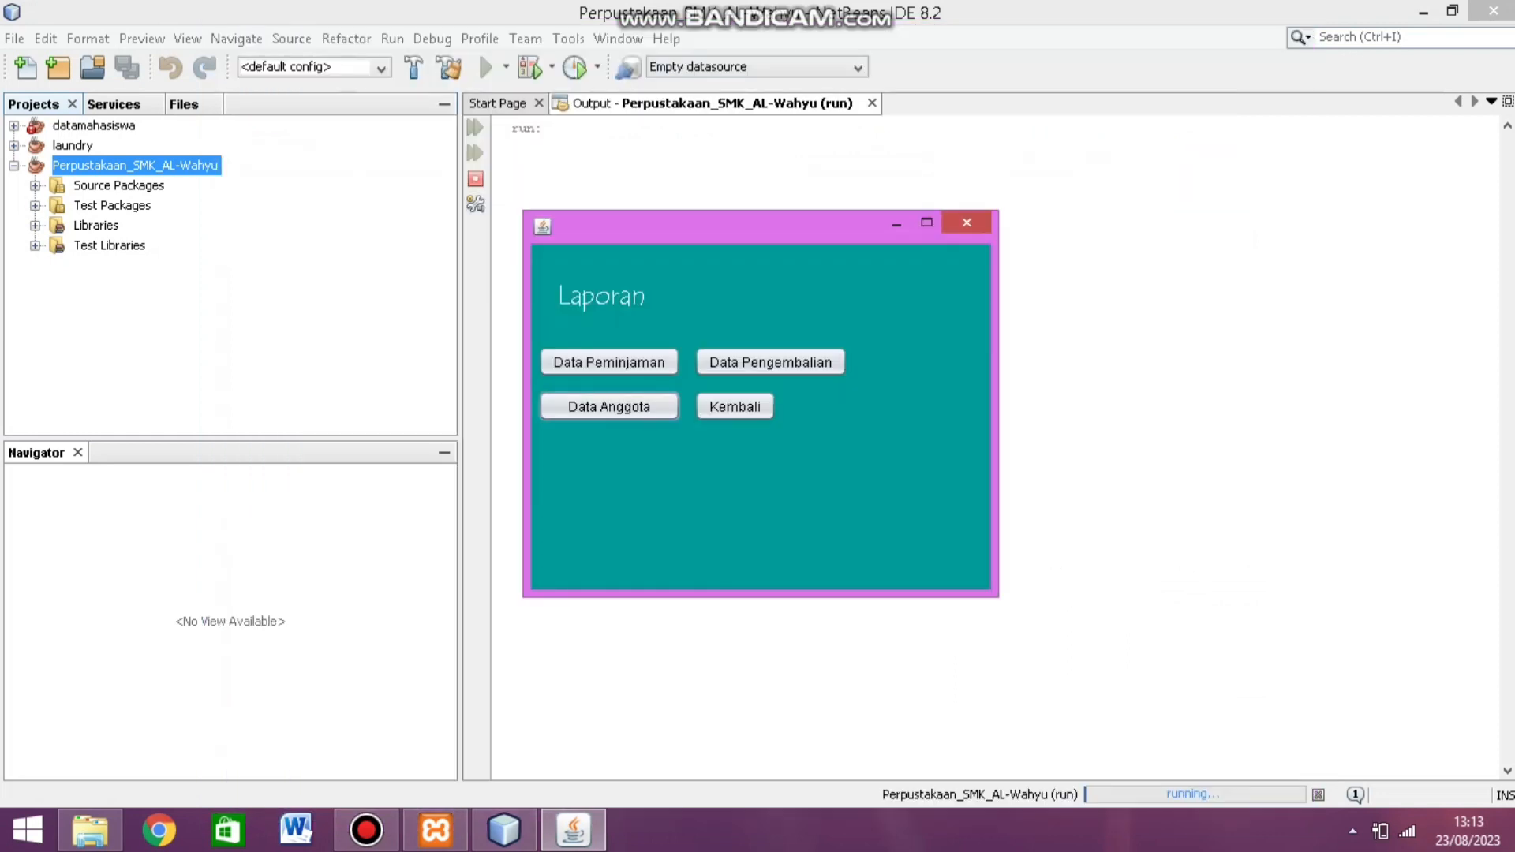
# Step: Leave Laporan for the main menu, log out to the login screen, and exit the library app
pyautogui.click(734, 406)
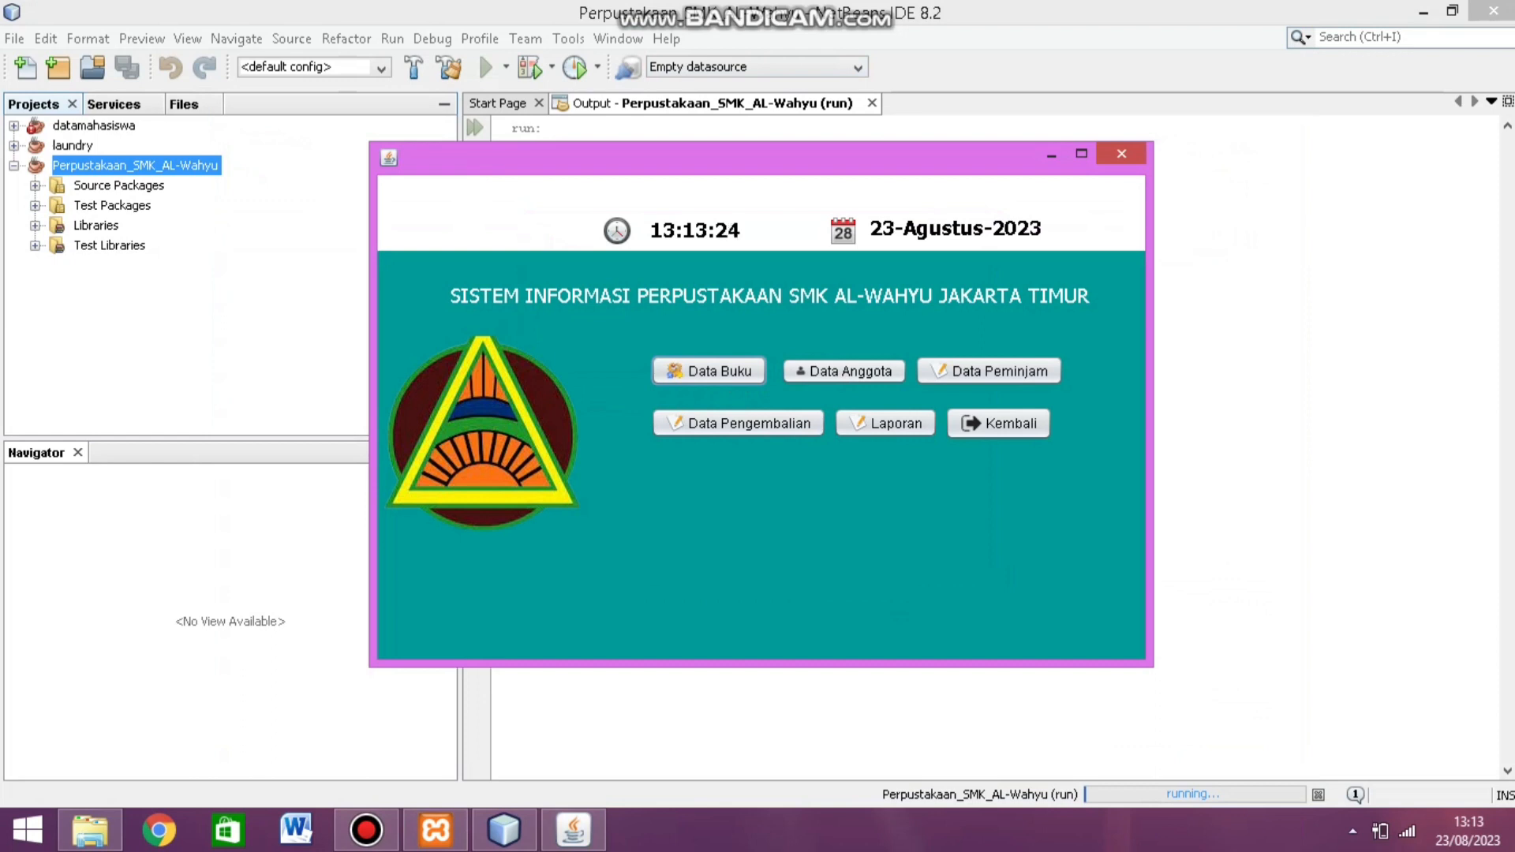
pyautogui.click(998, 423)
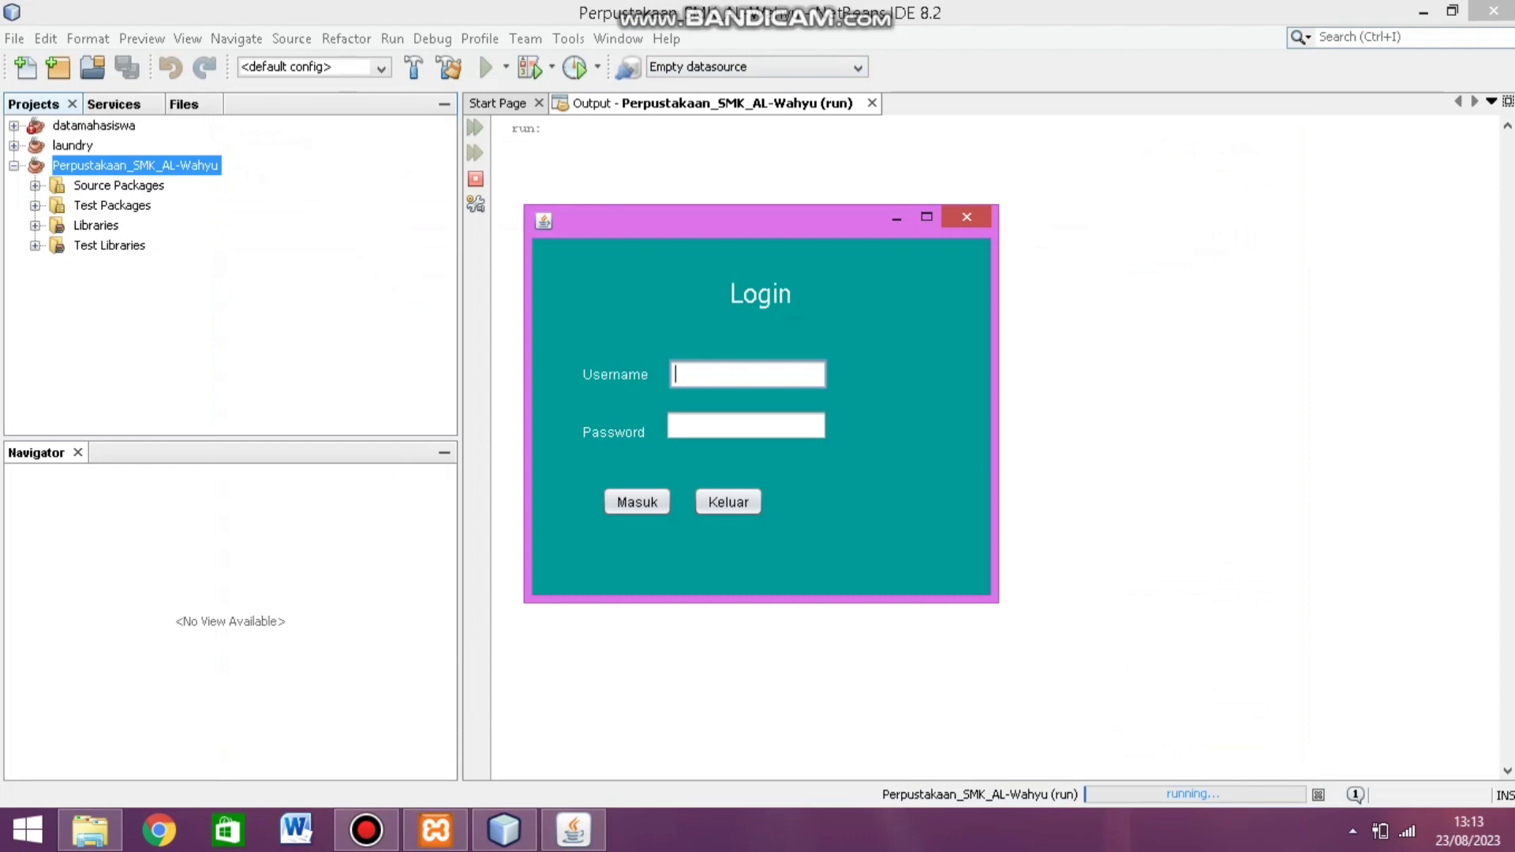
pyautogui.click(728, 501)
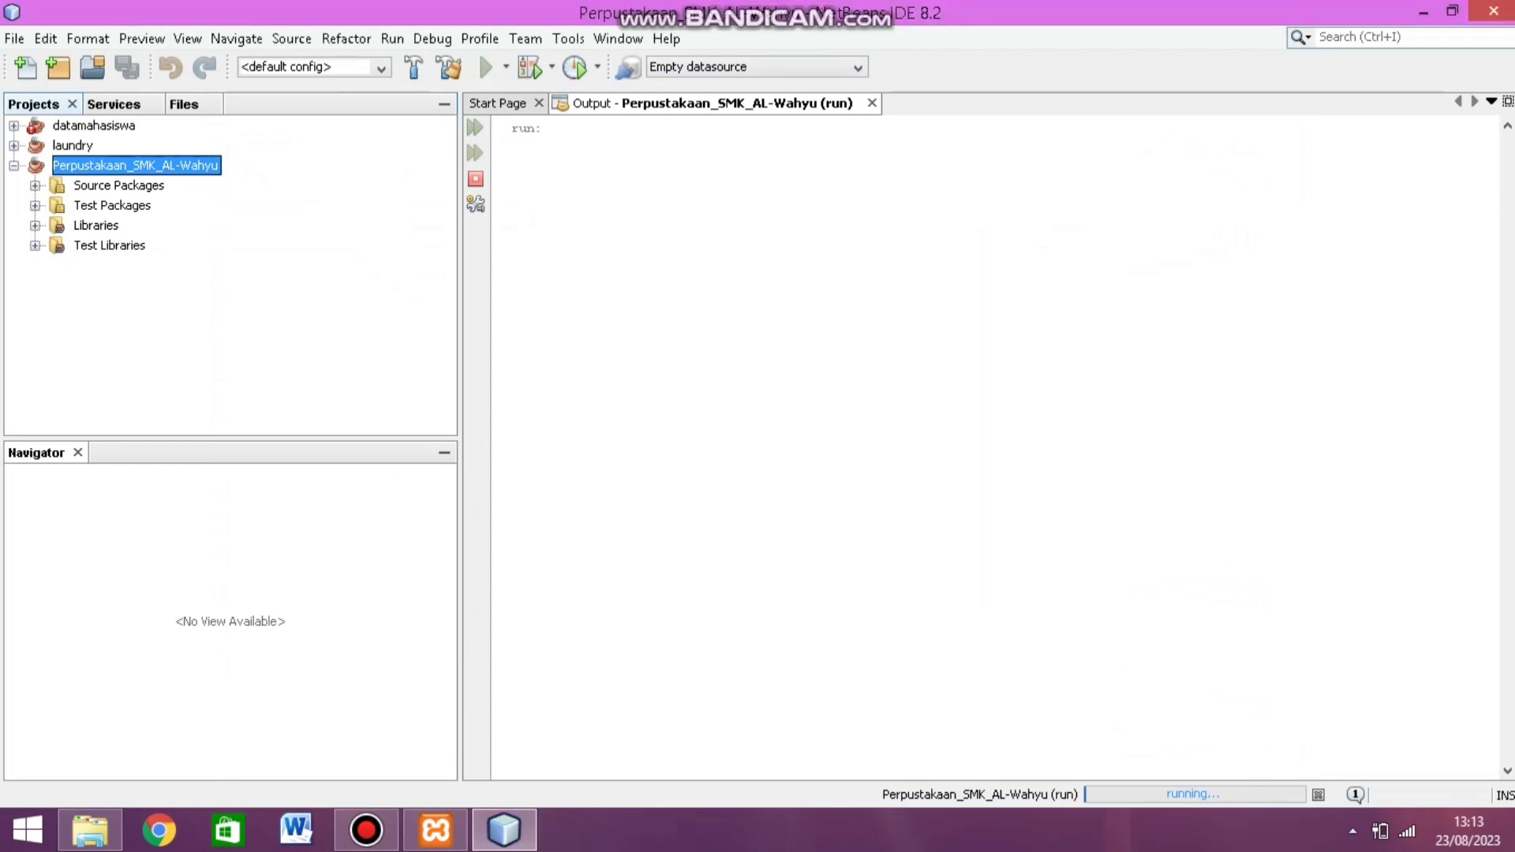